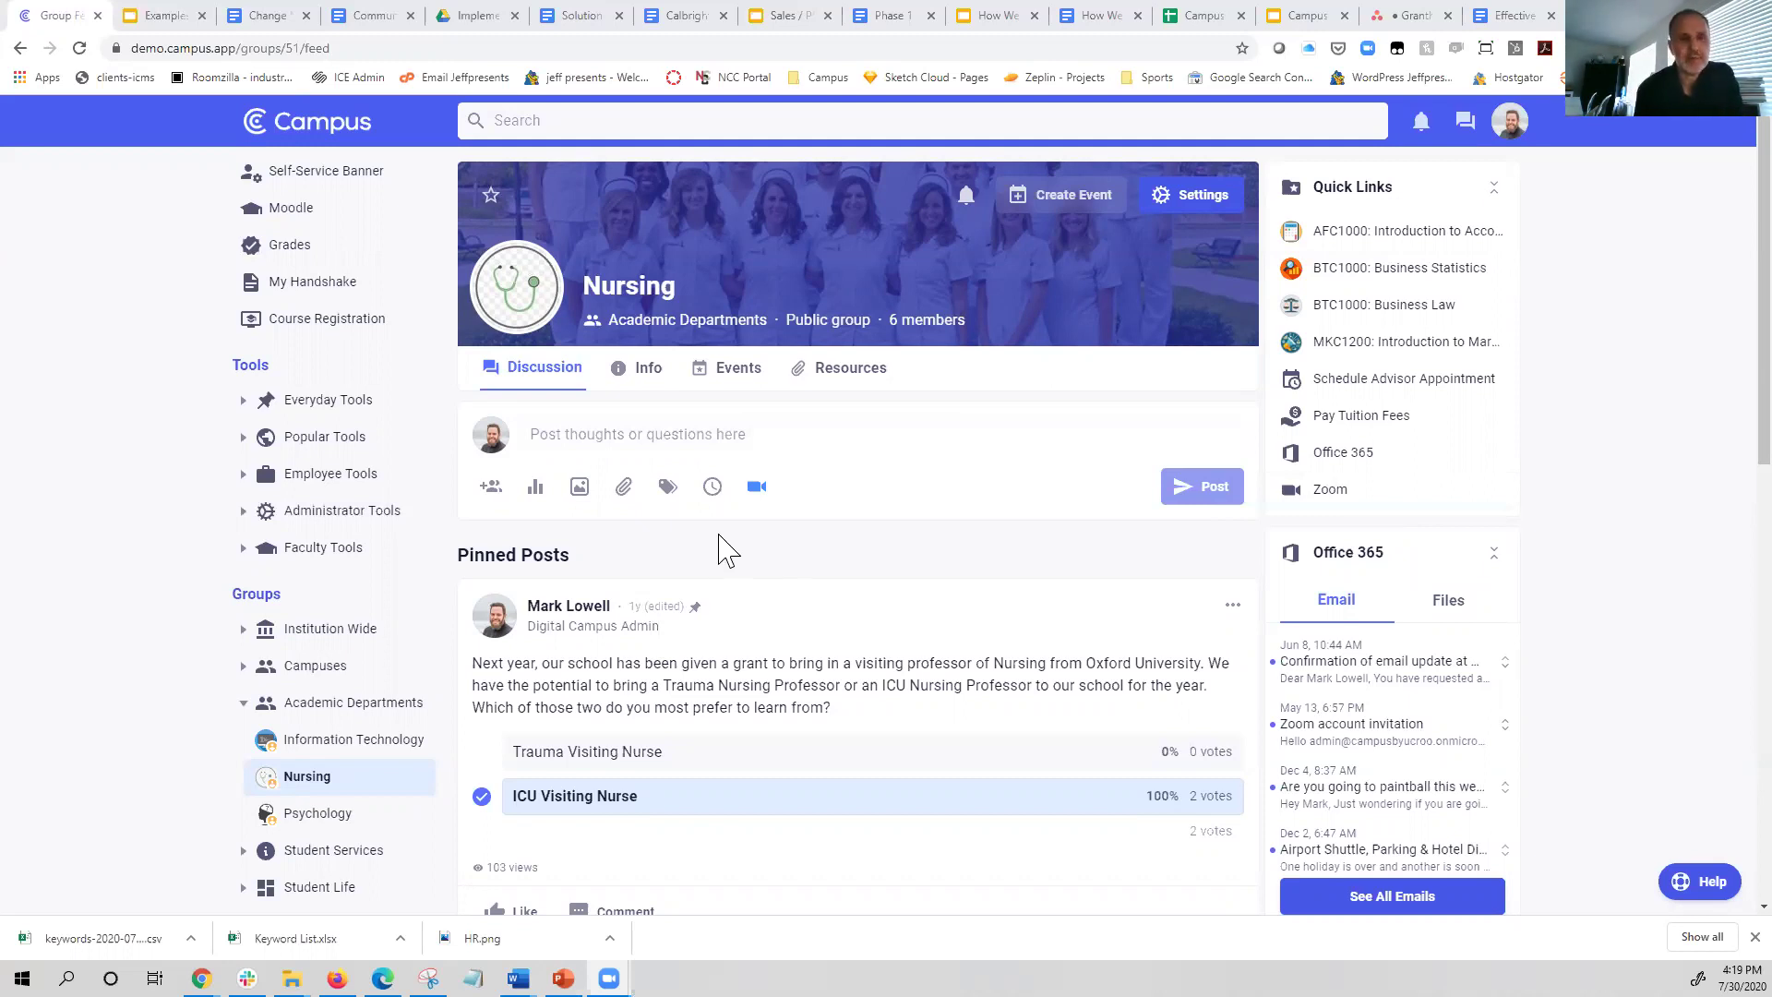
- Look at the help center options in the account menu and close it again
click(1511, 135)
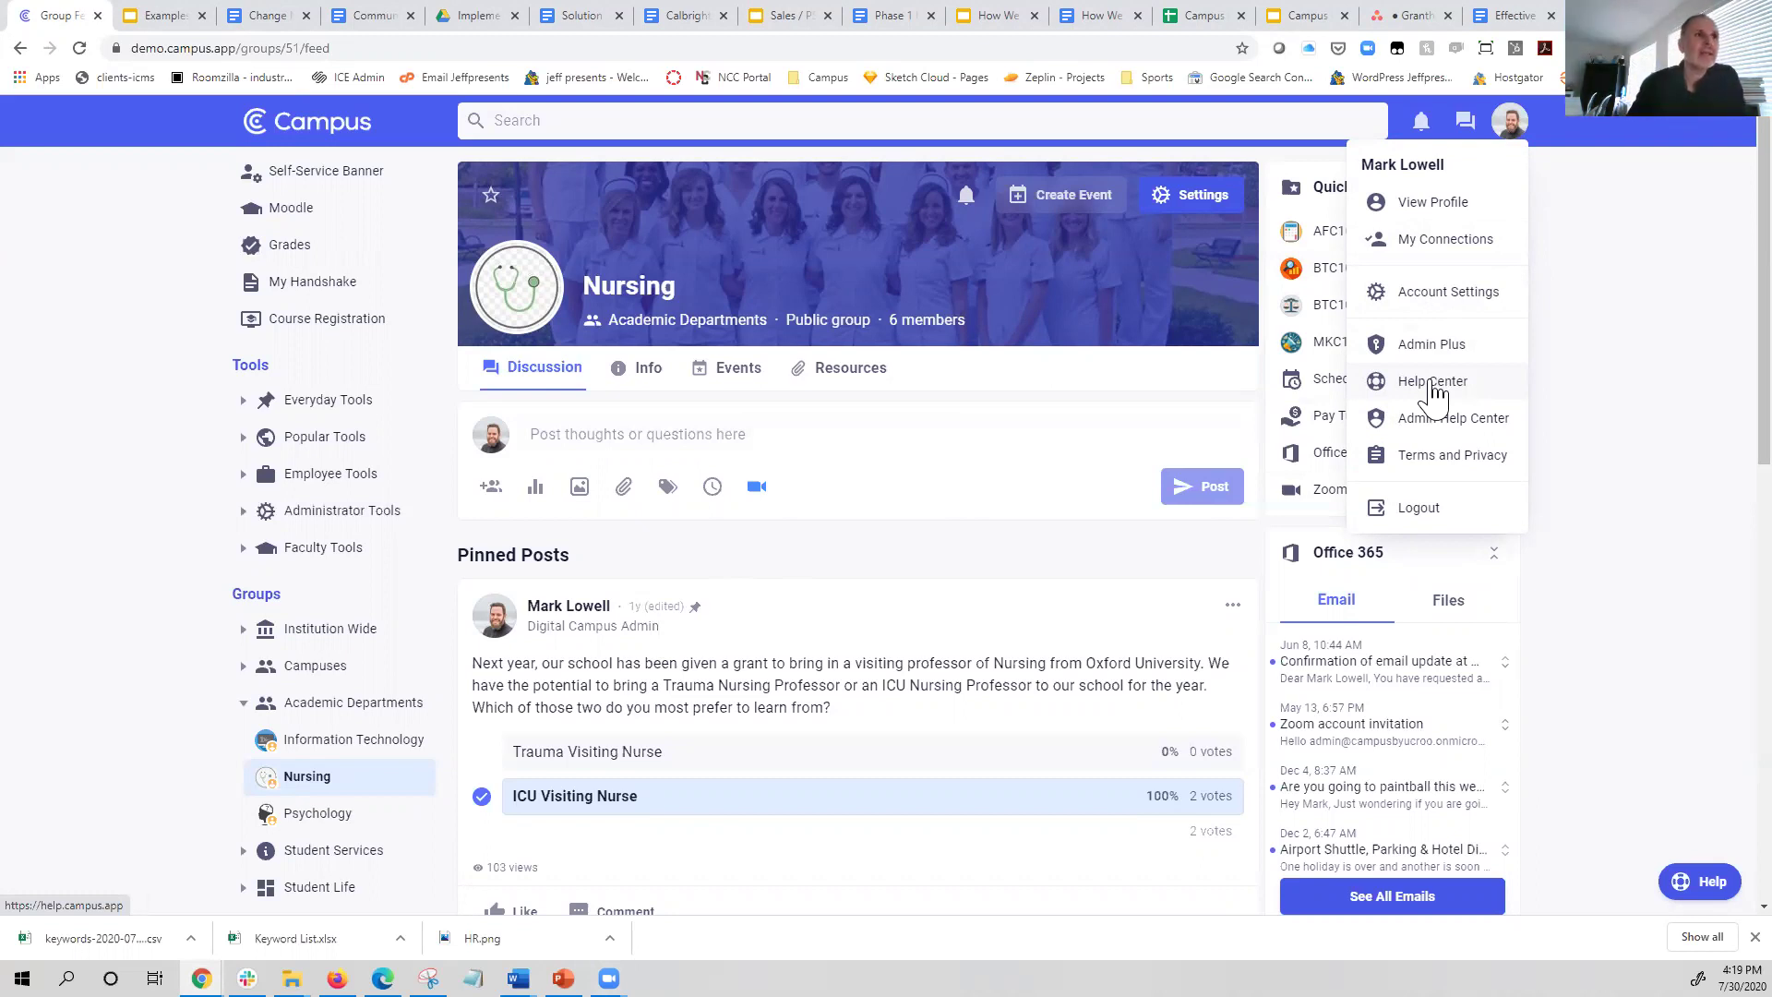
click(1631, 320)
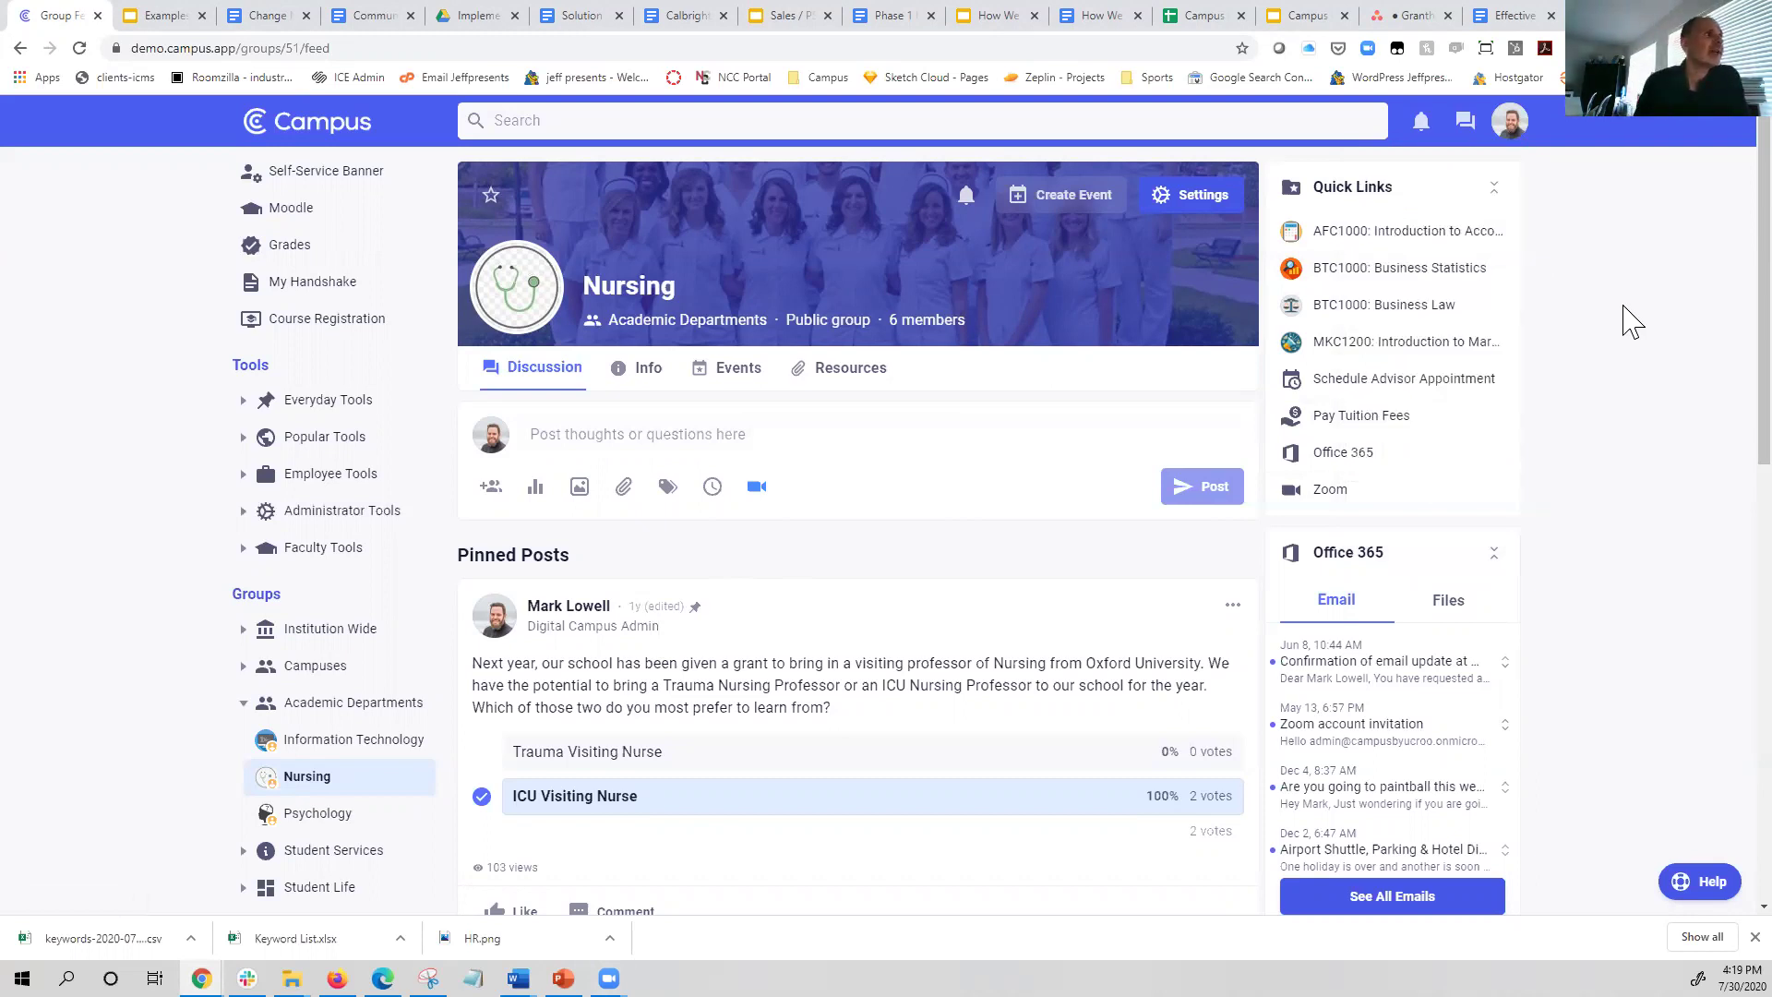
- Browse the sample group slides in the Examples and Effective Practices for Campus Groups presentation, back to the Denver Campus sample
click(147, 18)
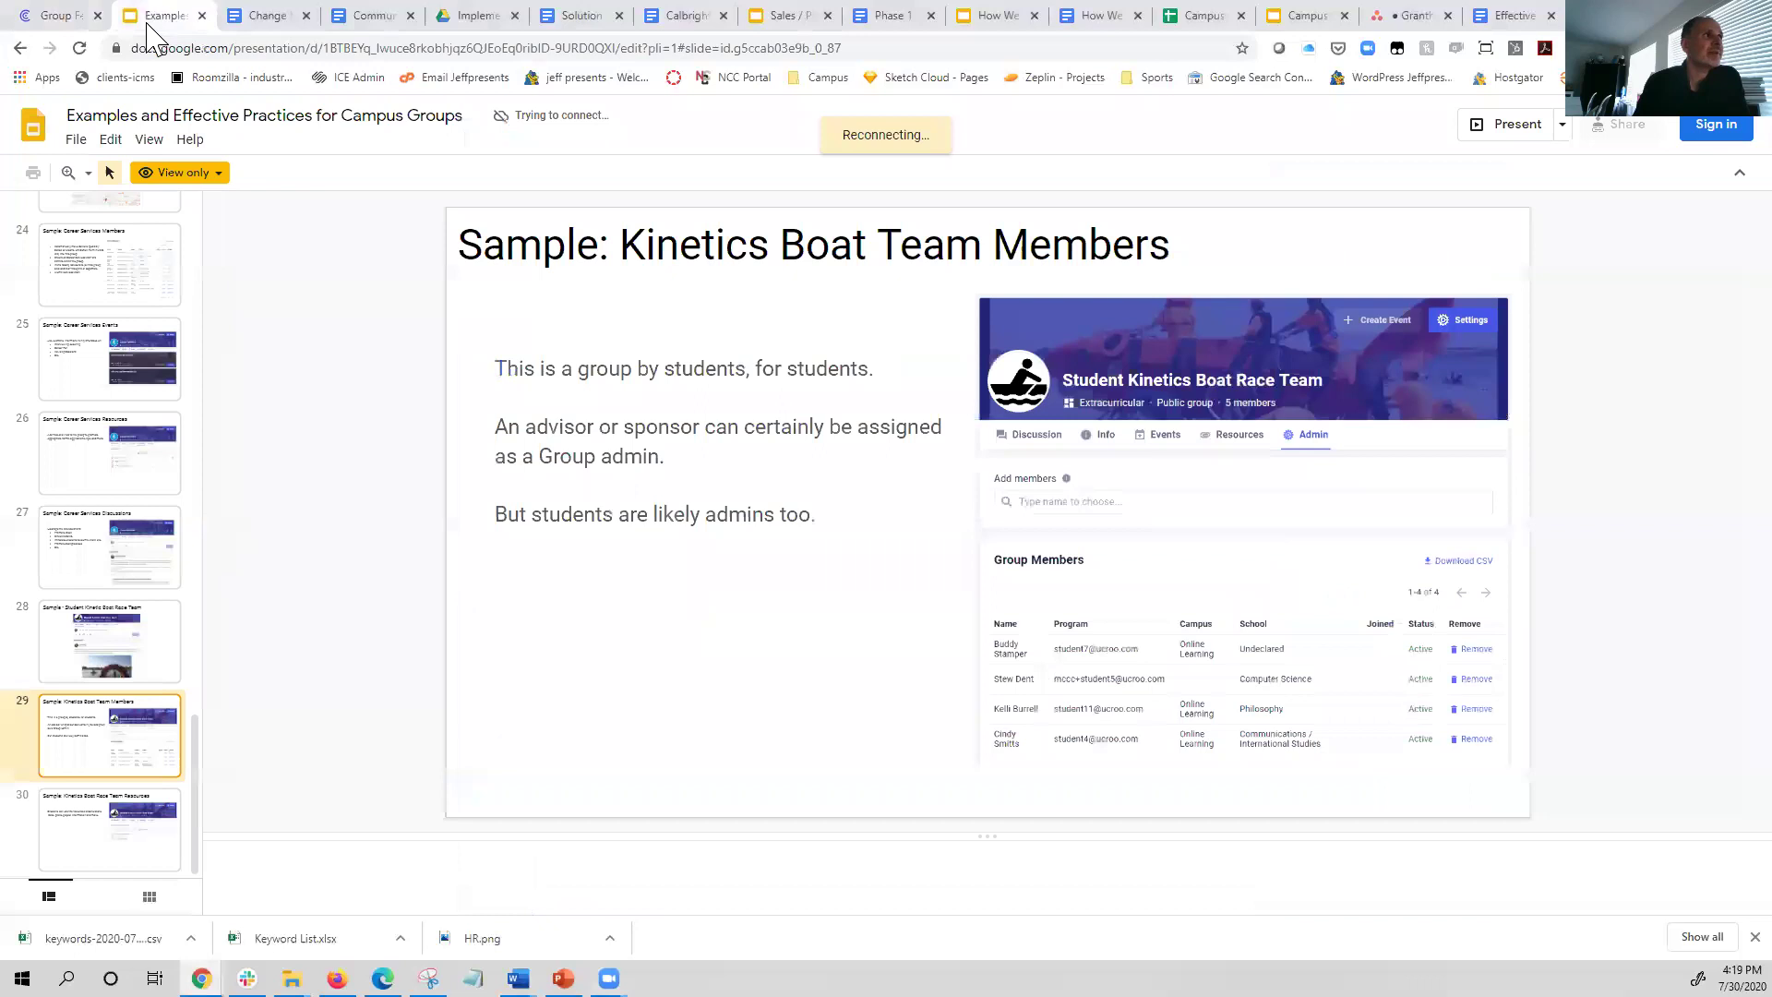
scroll(109, 342, up, 2)
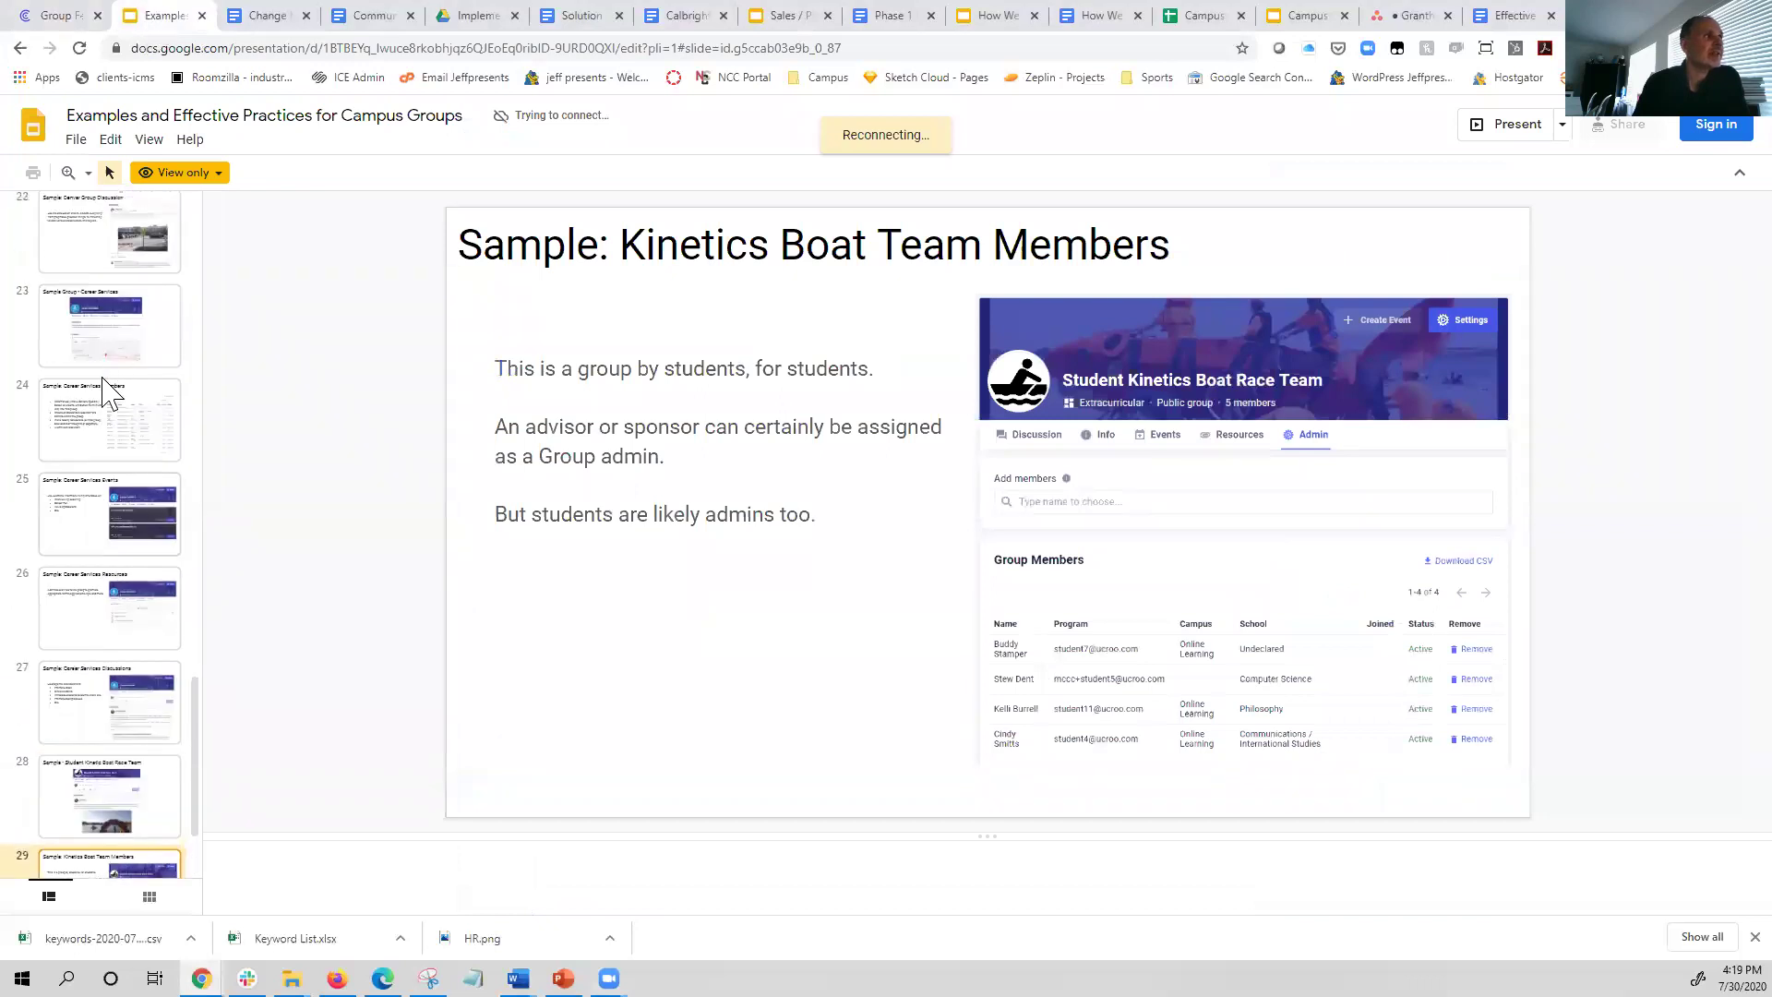
click(105, 330)
scroll(109, 341, up, 5)
click(111, 242)
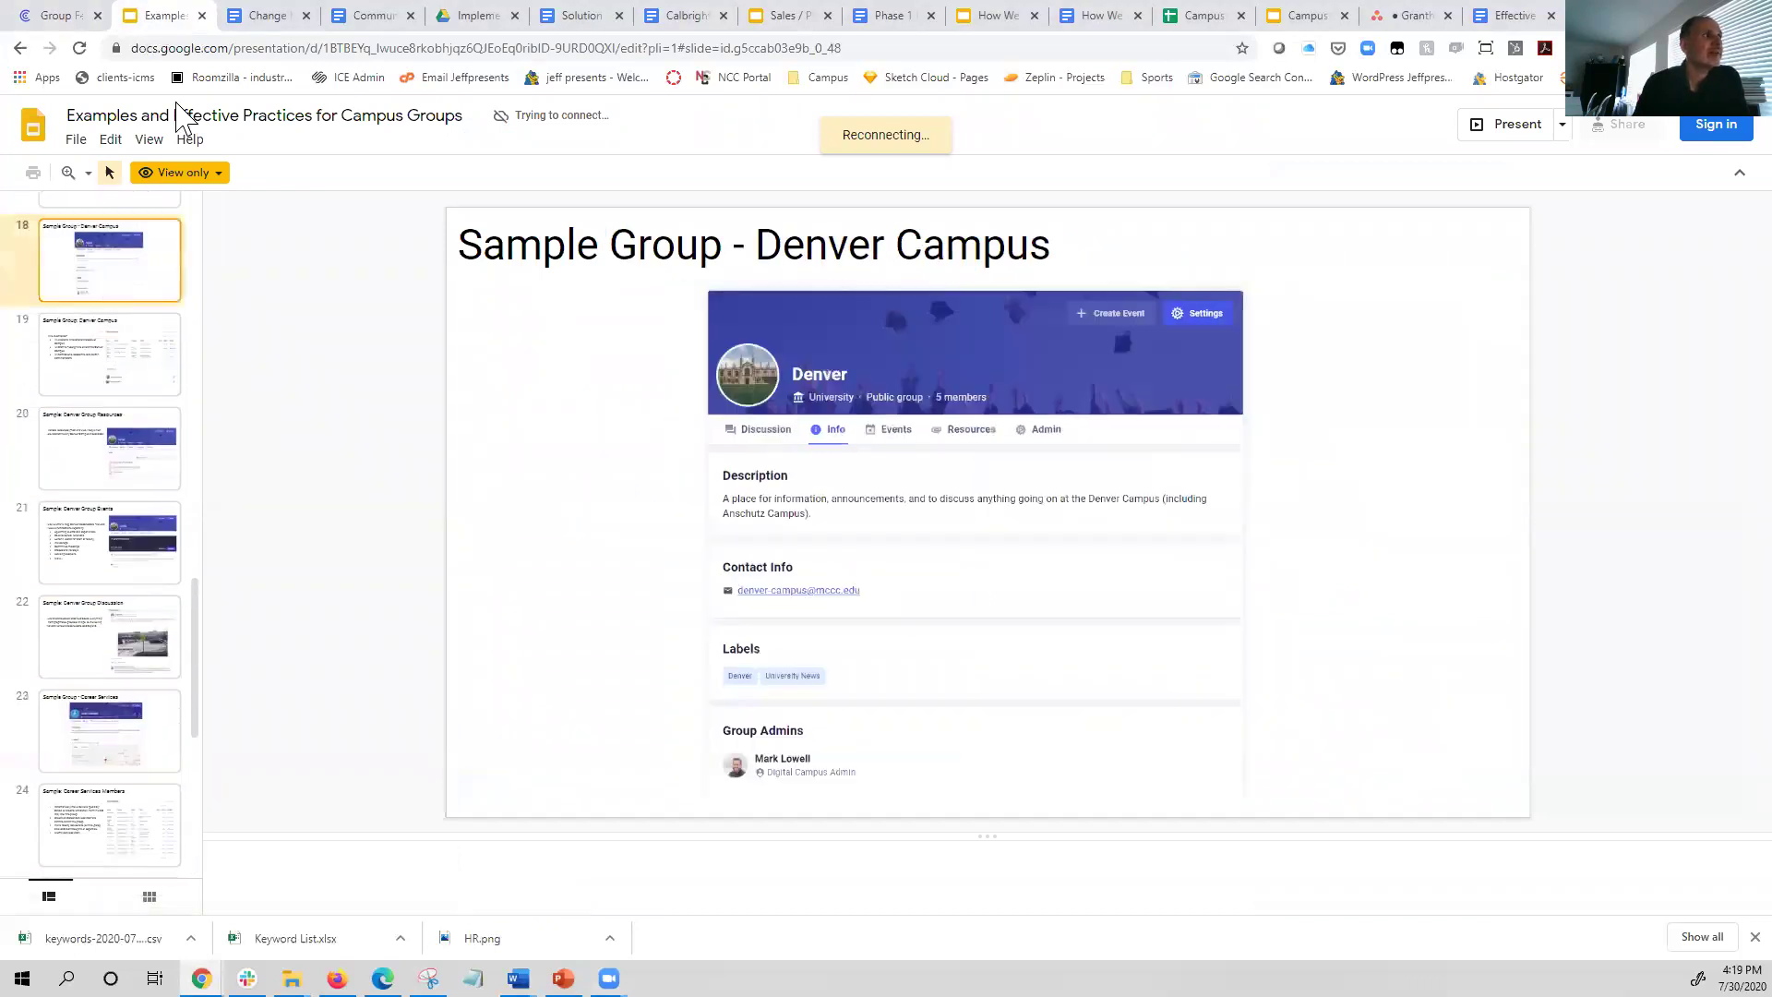
- Skim the stakeholder lists and Ambassadors section of the Change Management Plan document, and return to the Nursing group page
click(274, 18)
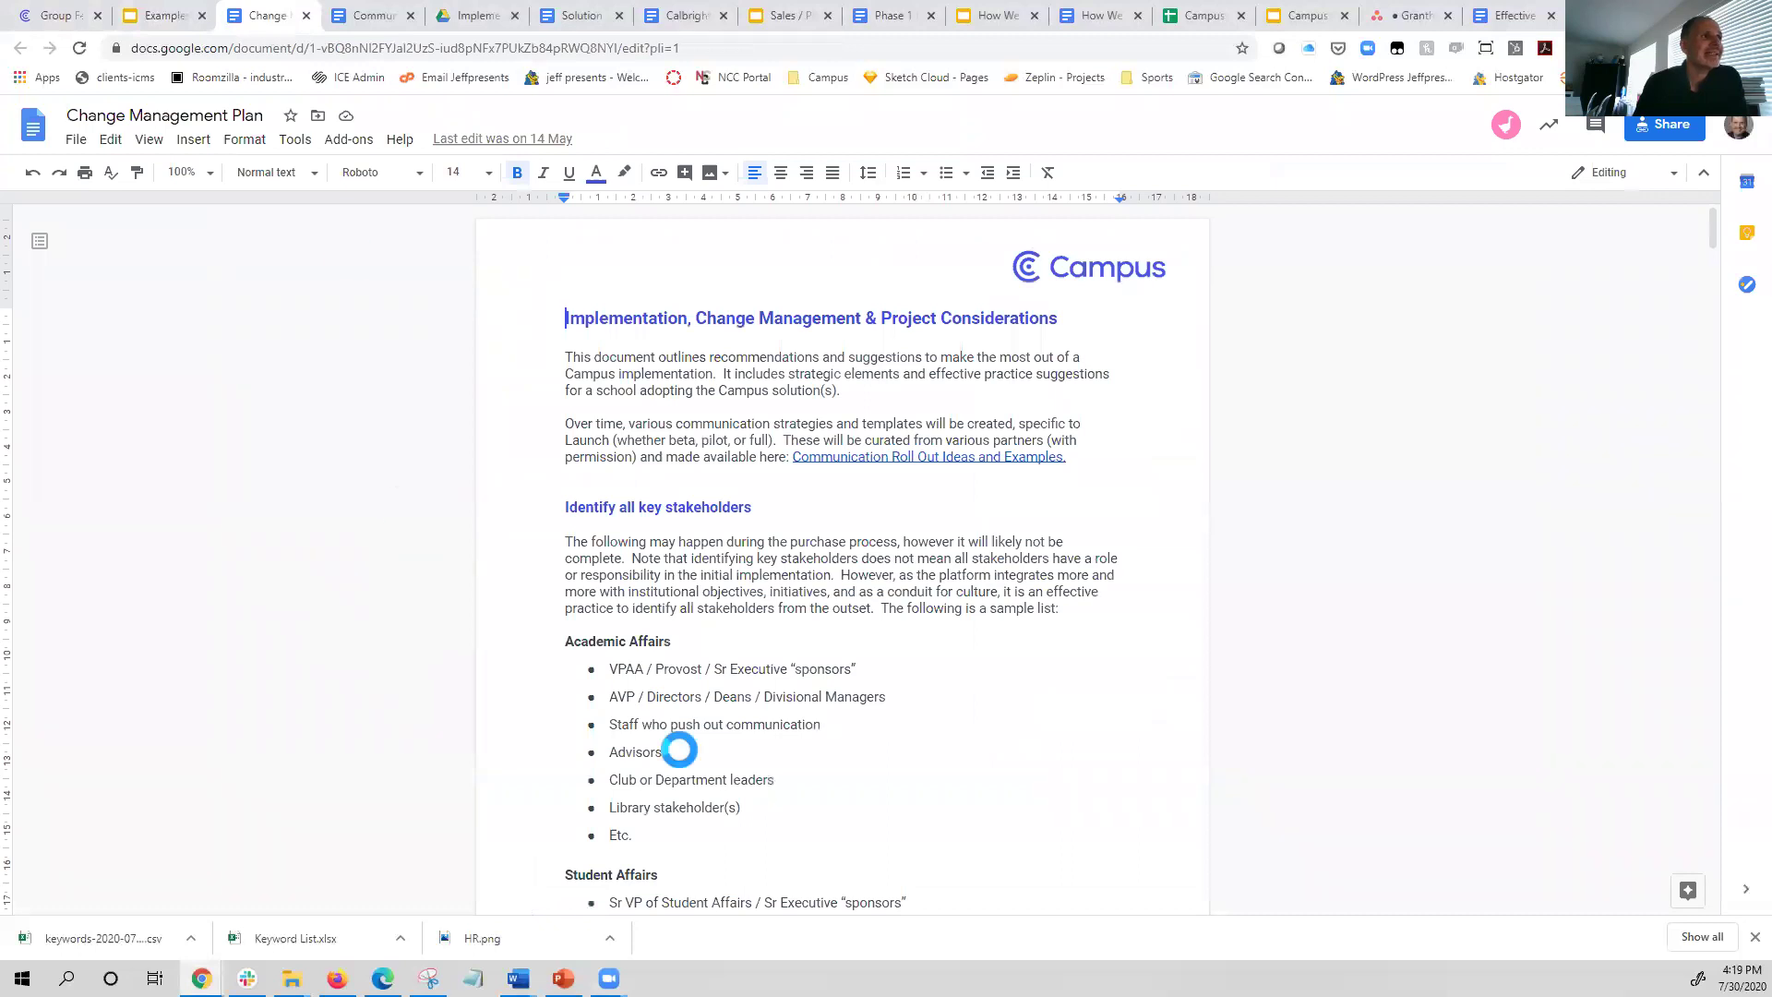
scroll(679, 750, down, 15)
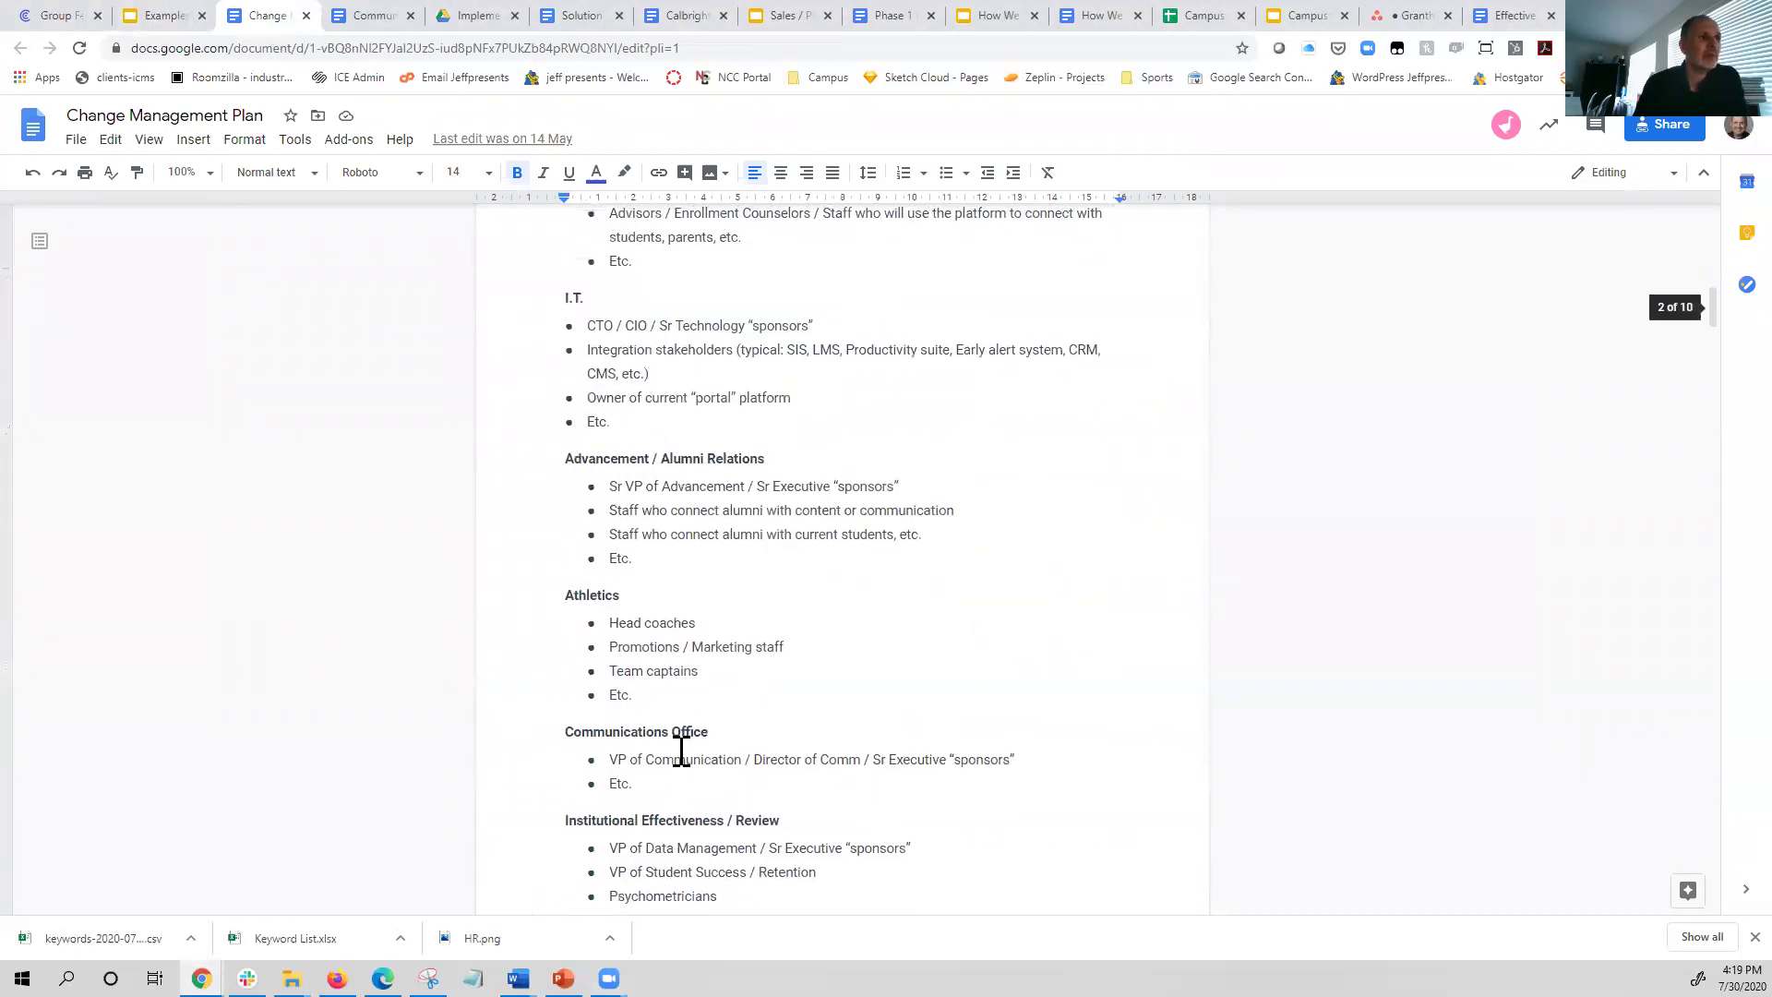
scroll(680, 747, down, 8)
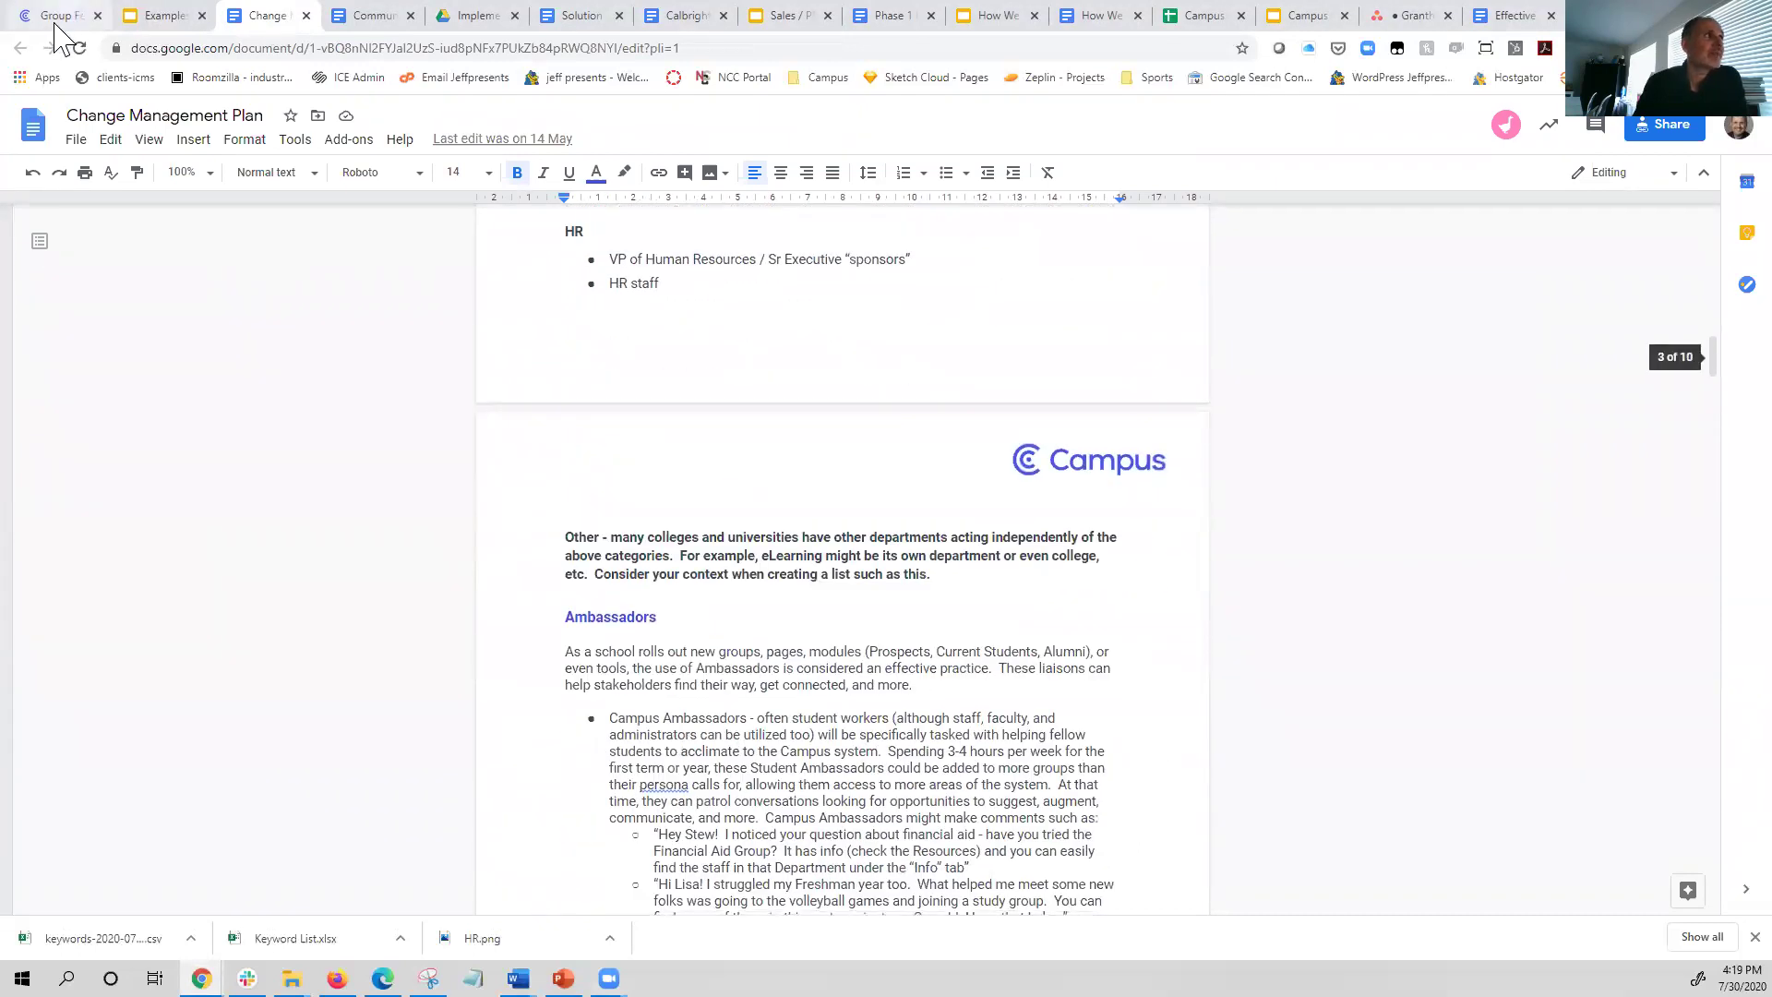
click(55, 21)
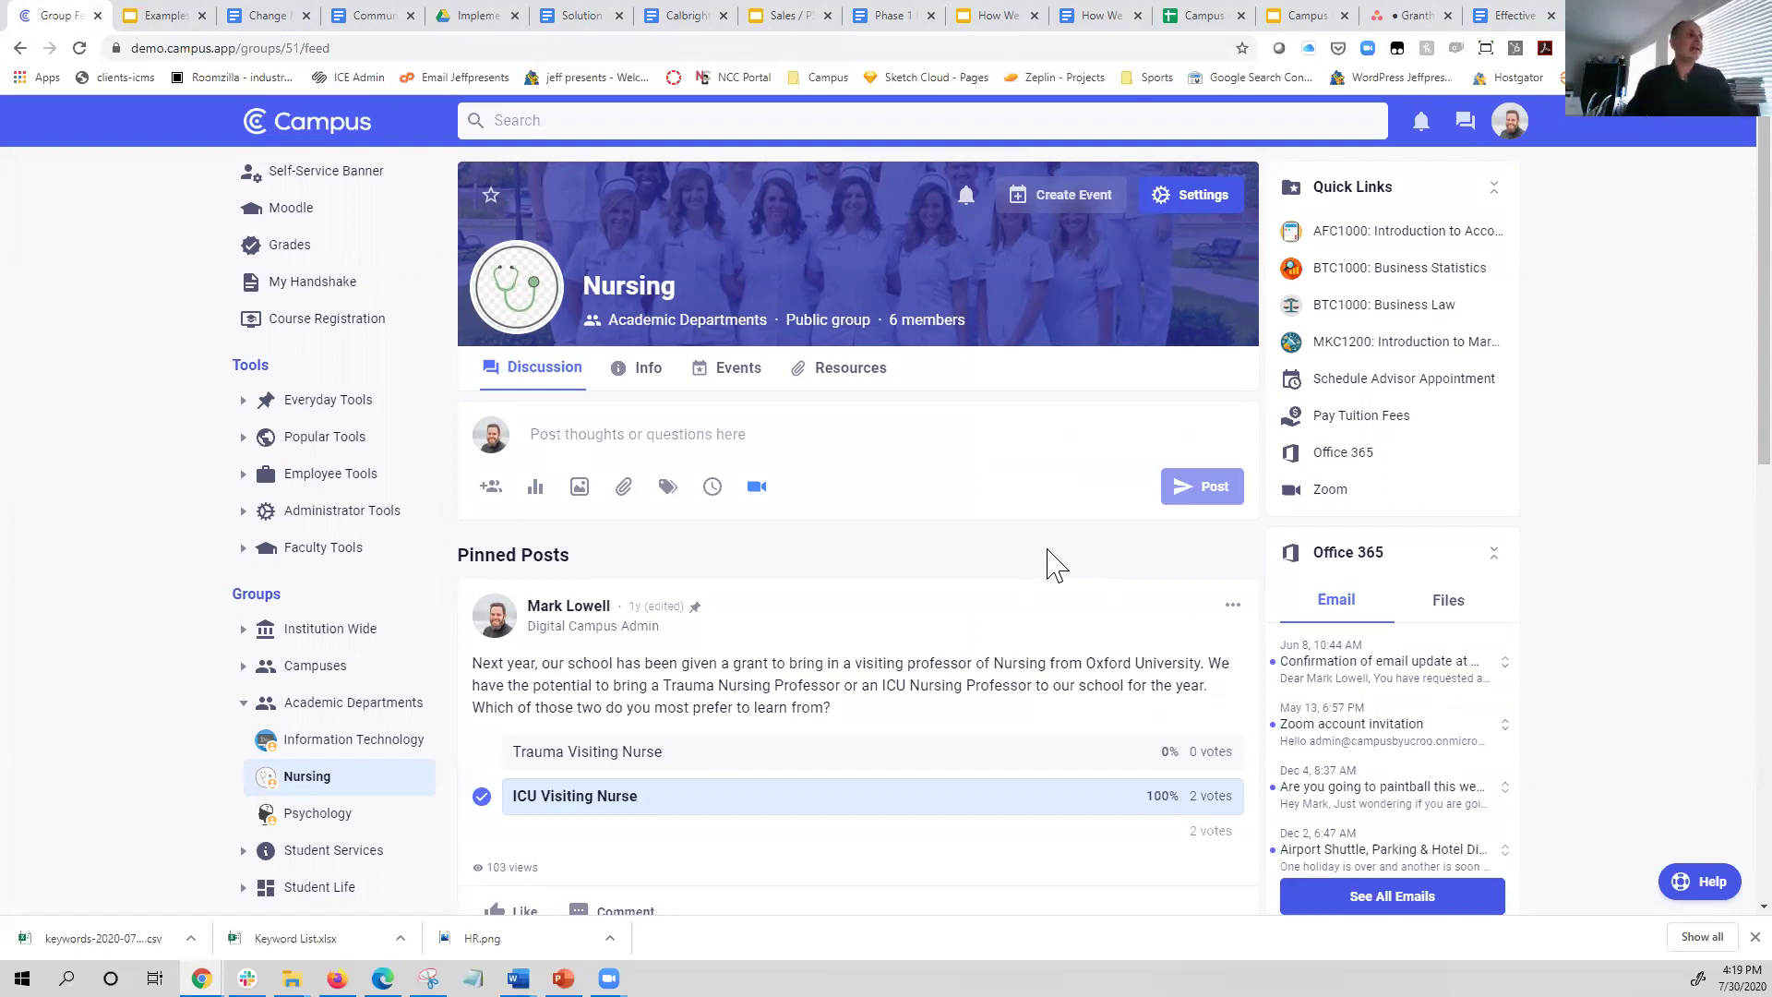
- View the list of all groups and open the form for creating a new group
click(410, 595)
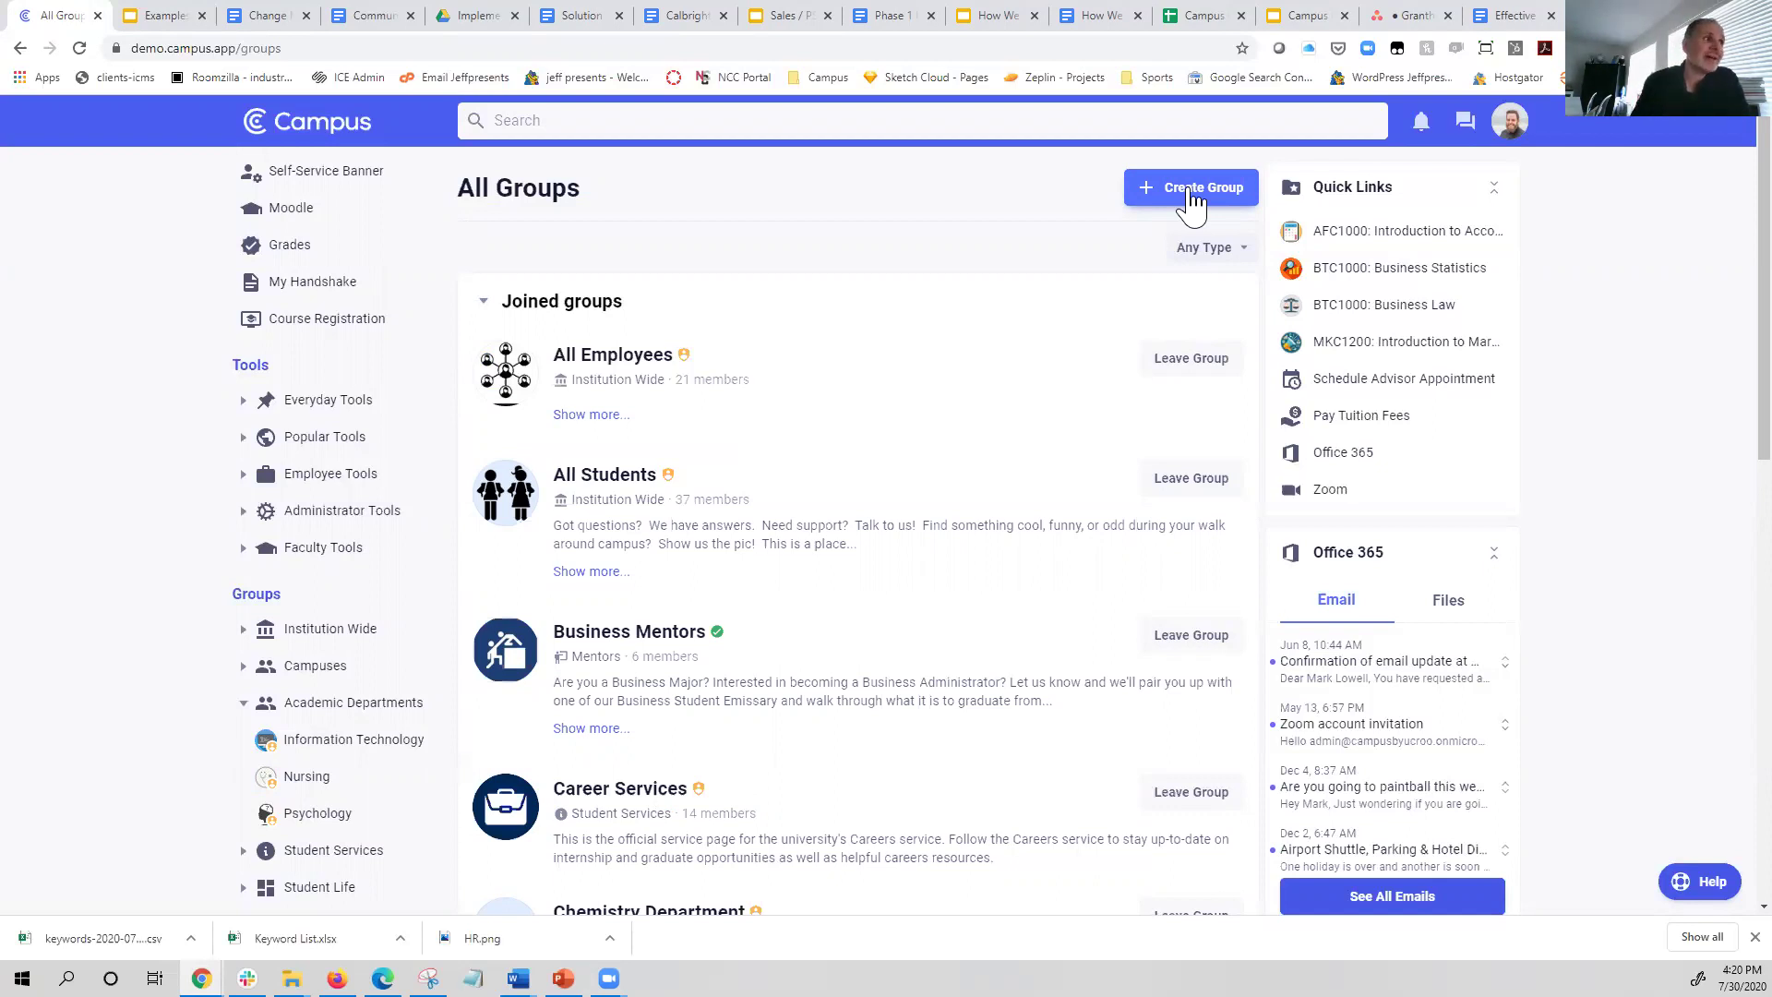
click(305, 779)
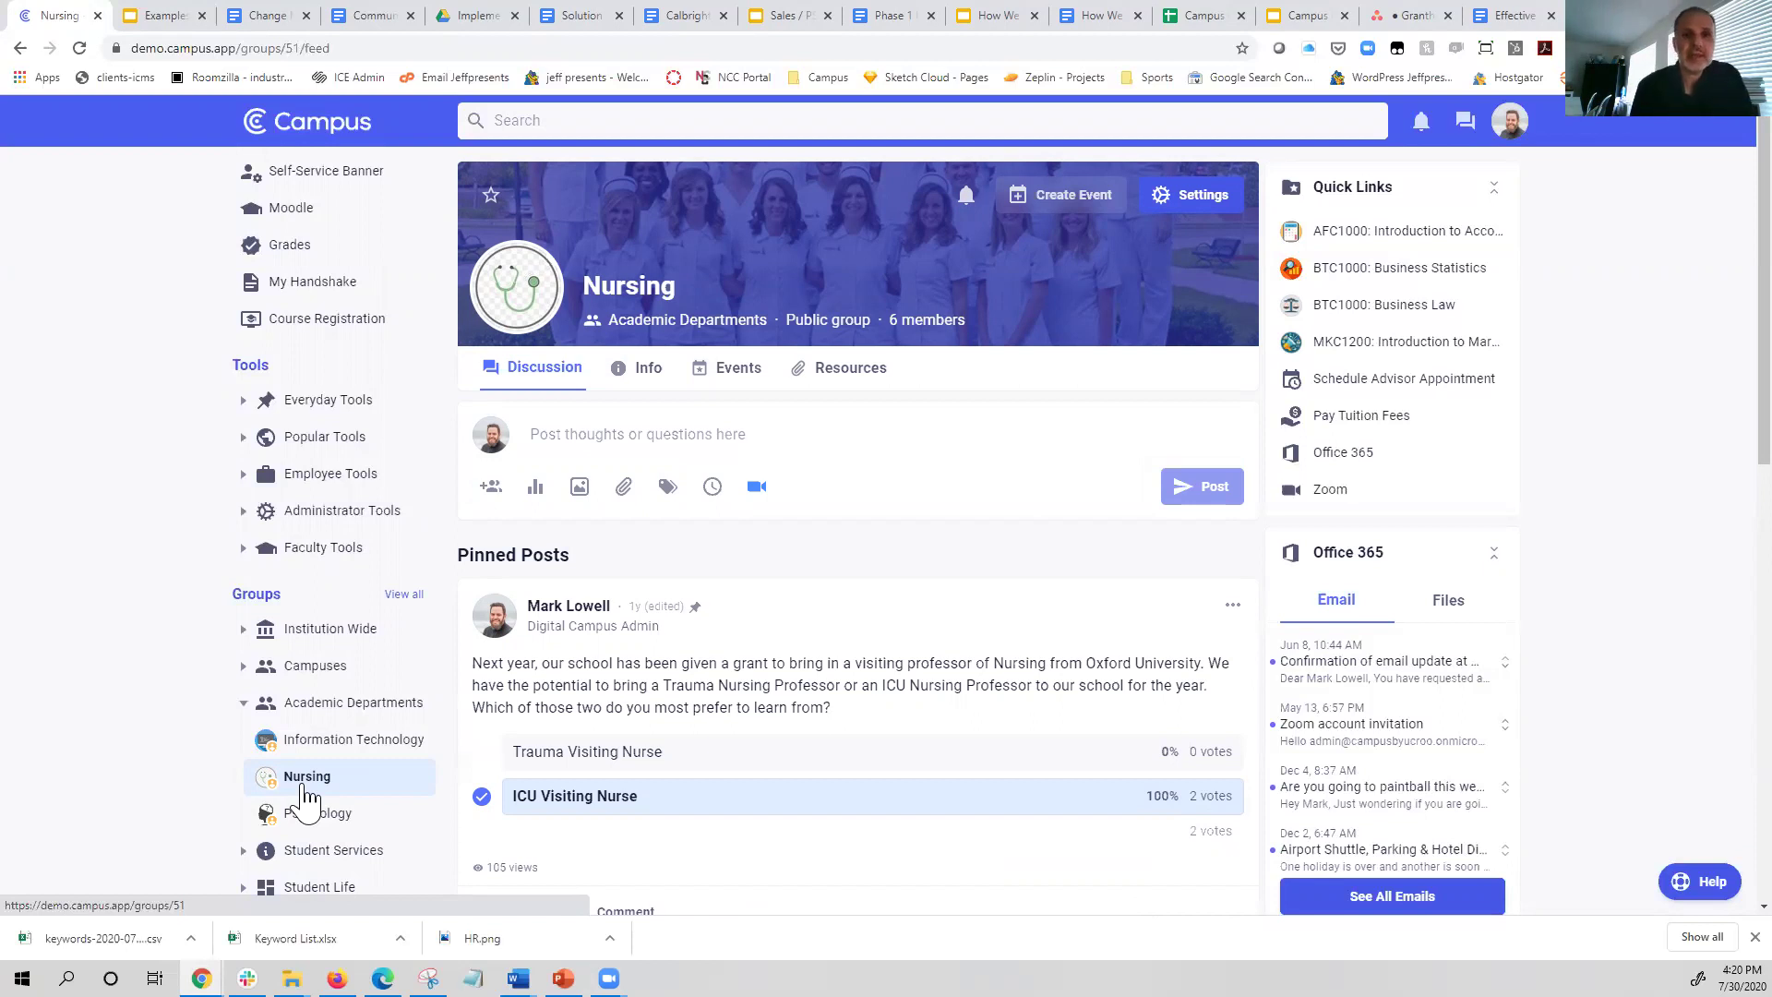
click(405, 595)
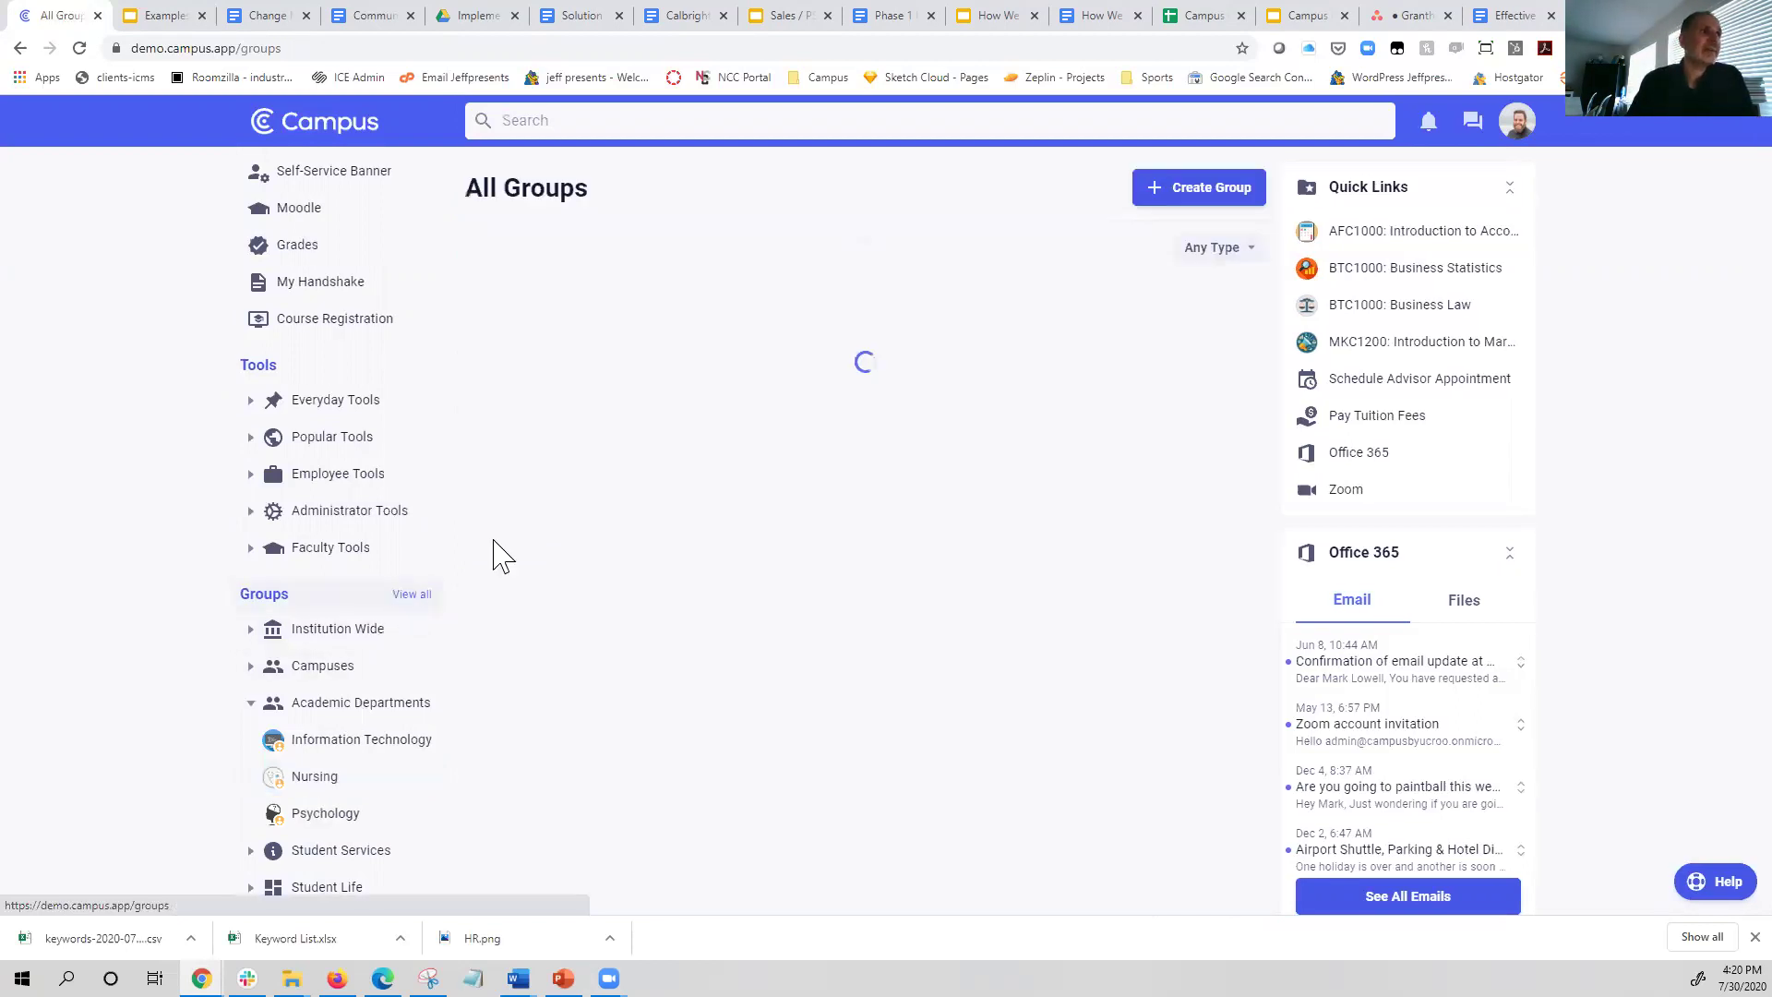
click(1195, 194)
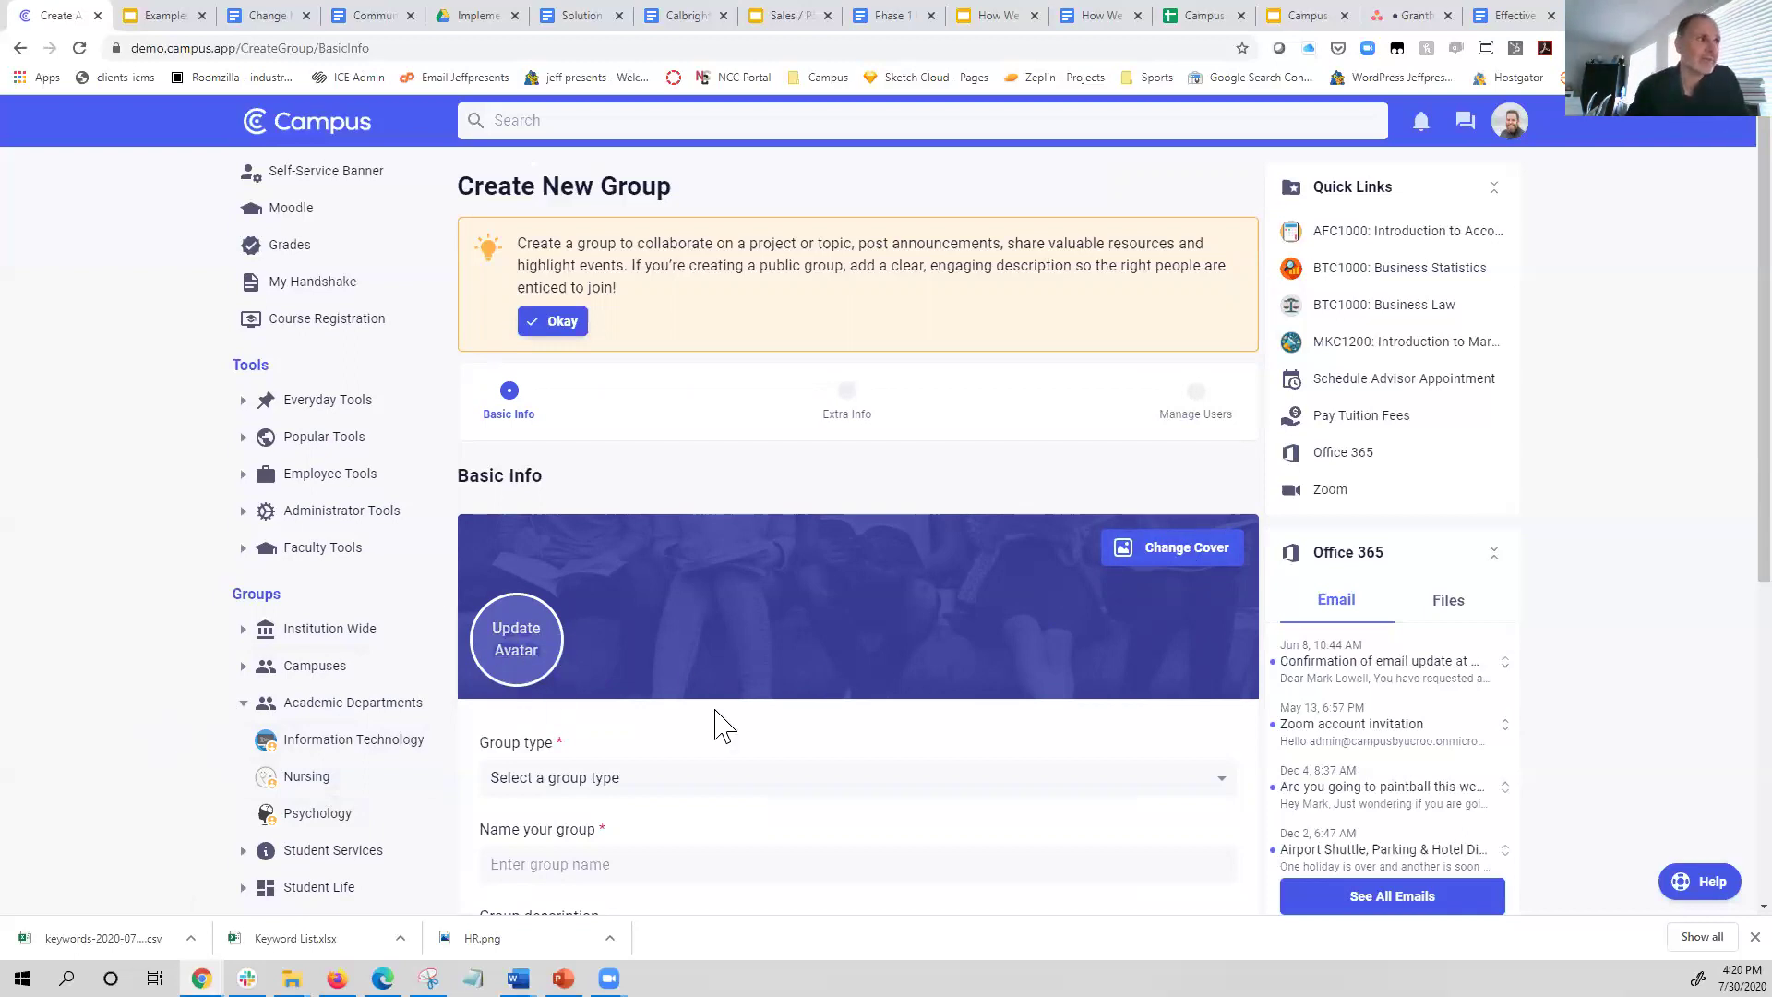
- Examine the new group form's group type choices, name, description and privacy fields without filling them in
scroll(724, 724, down, 4)
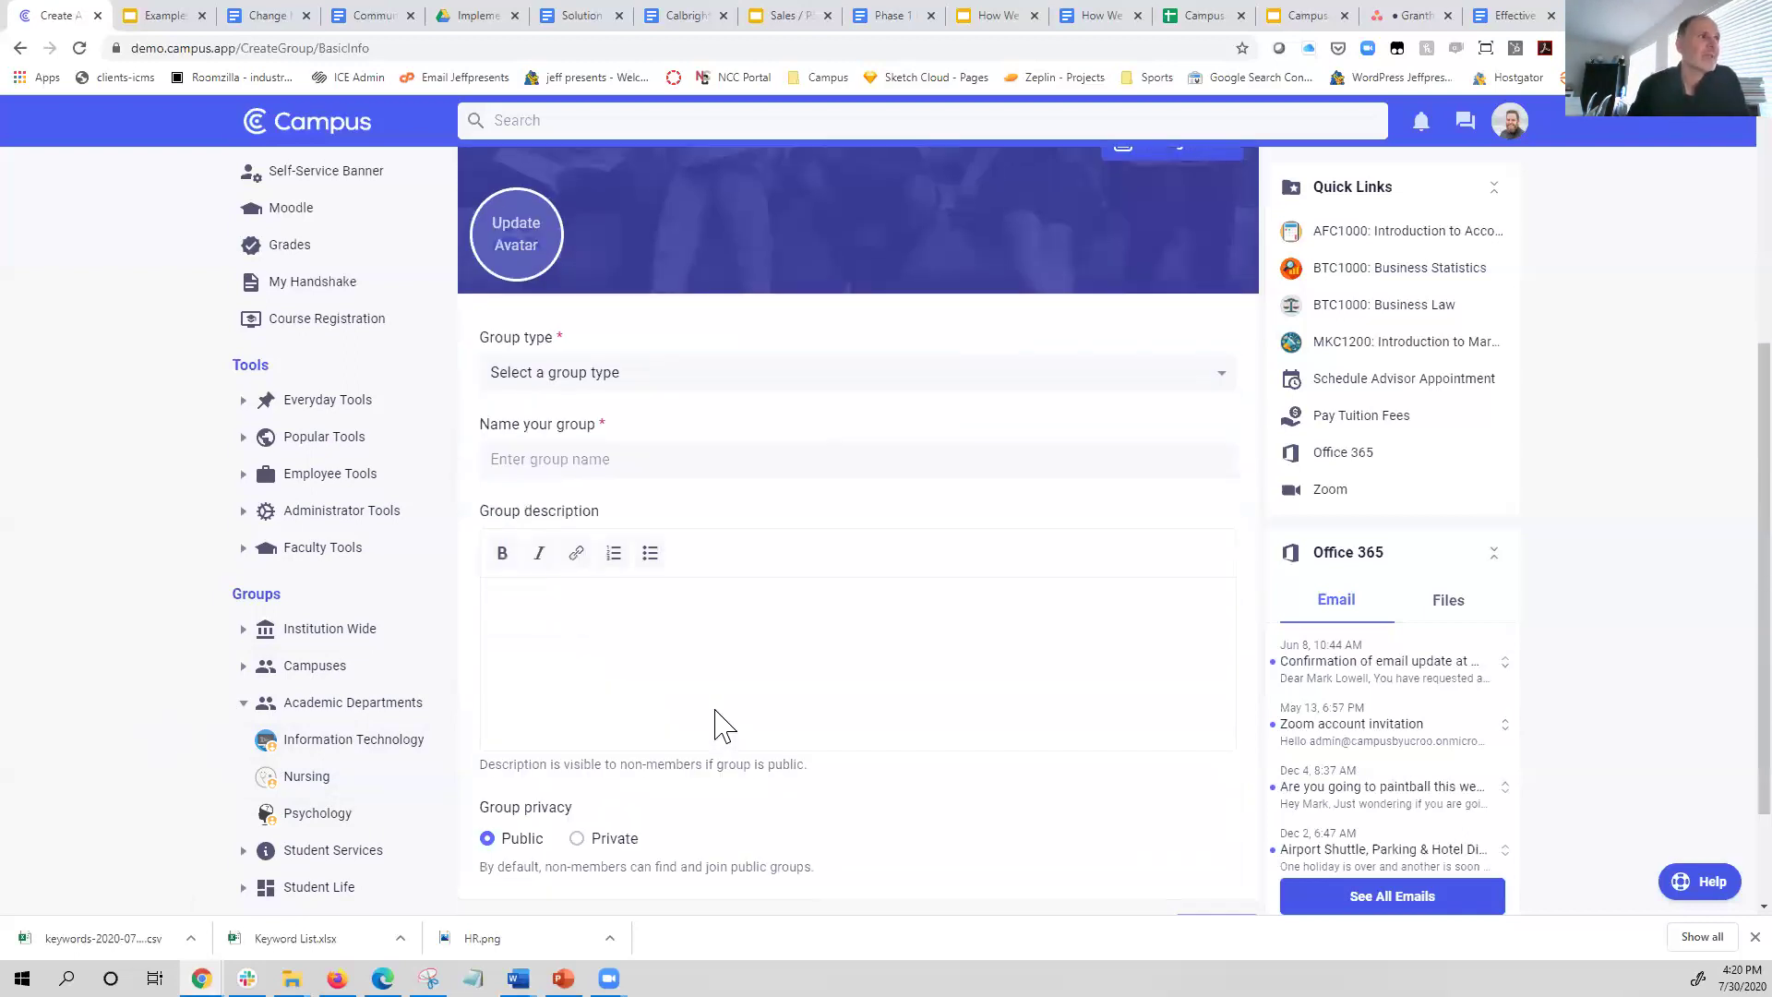
click(698, 373)
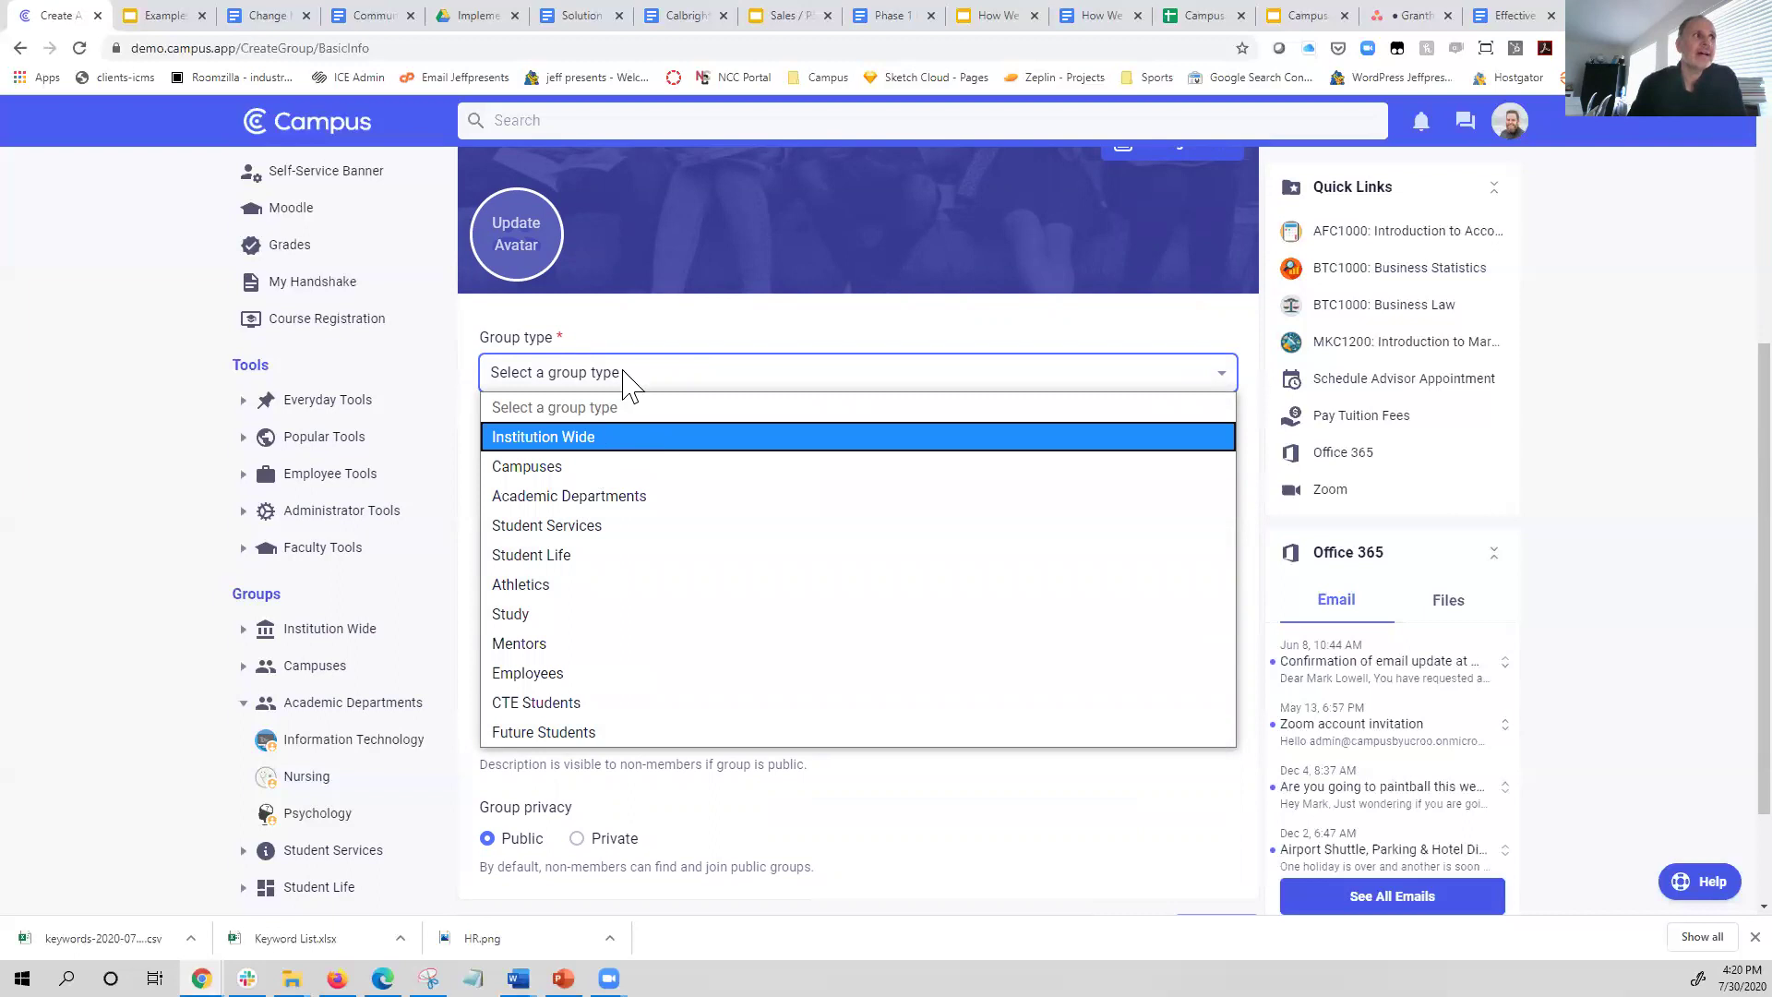
click(698, 329)
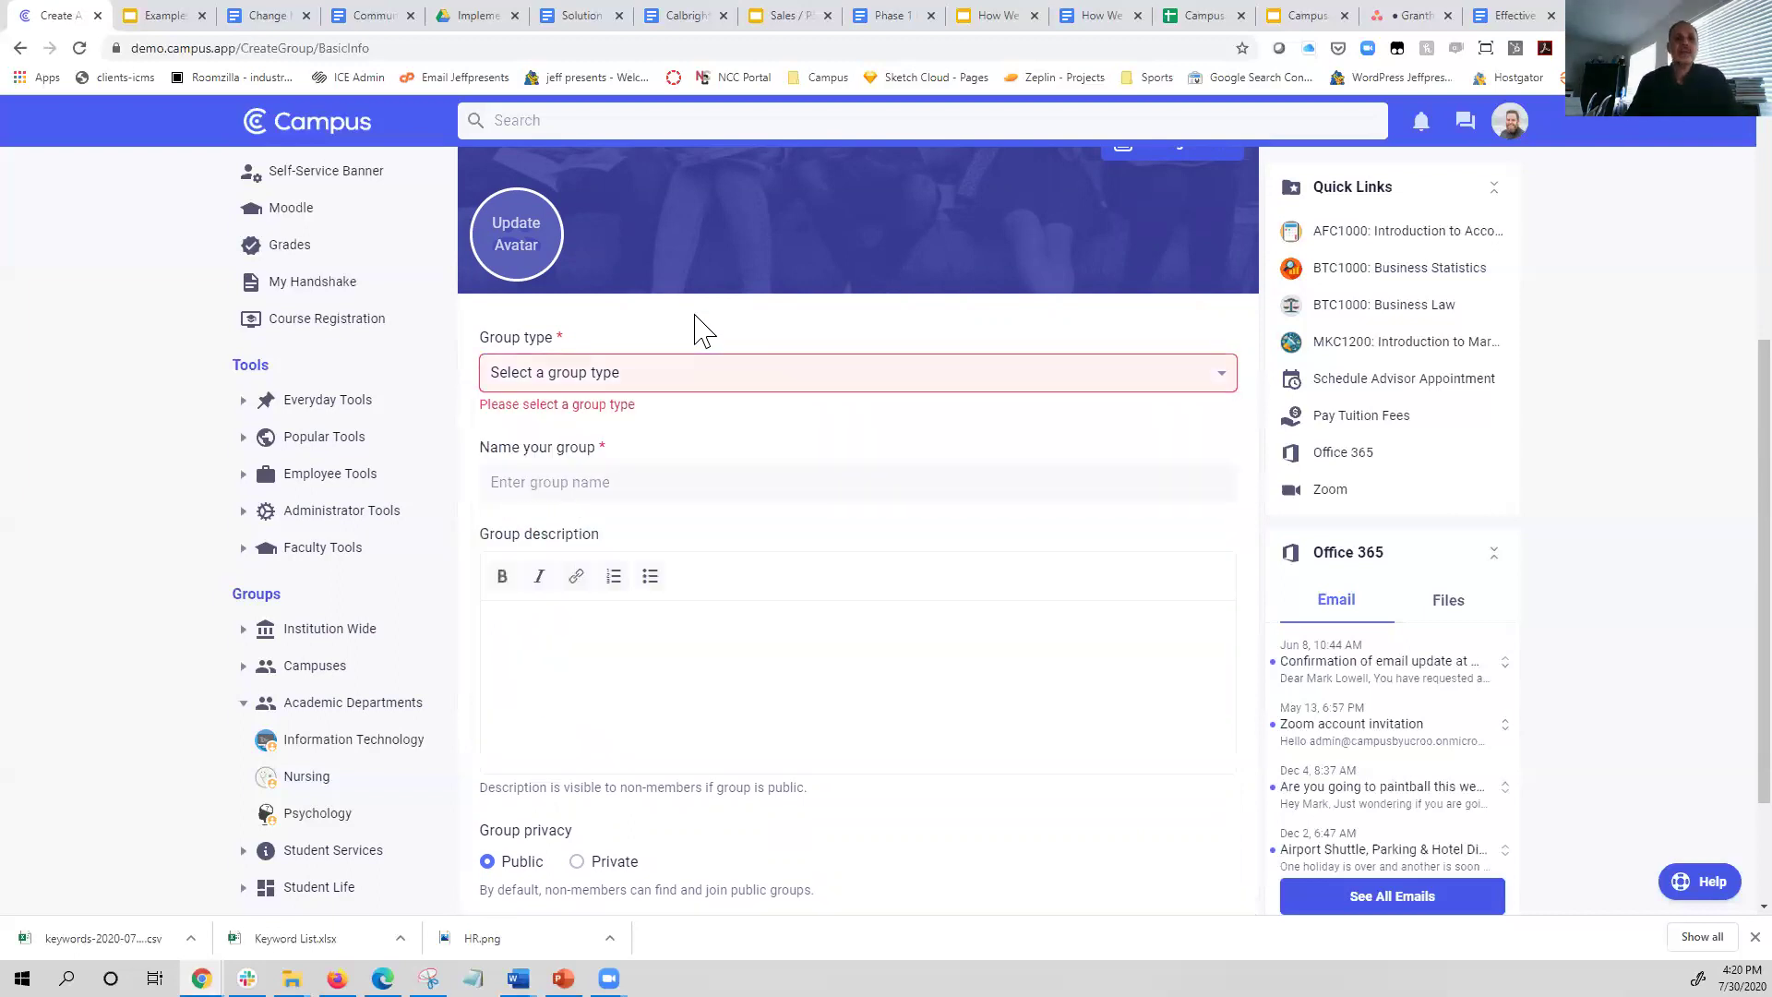
click(698, 385)
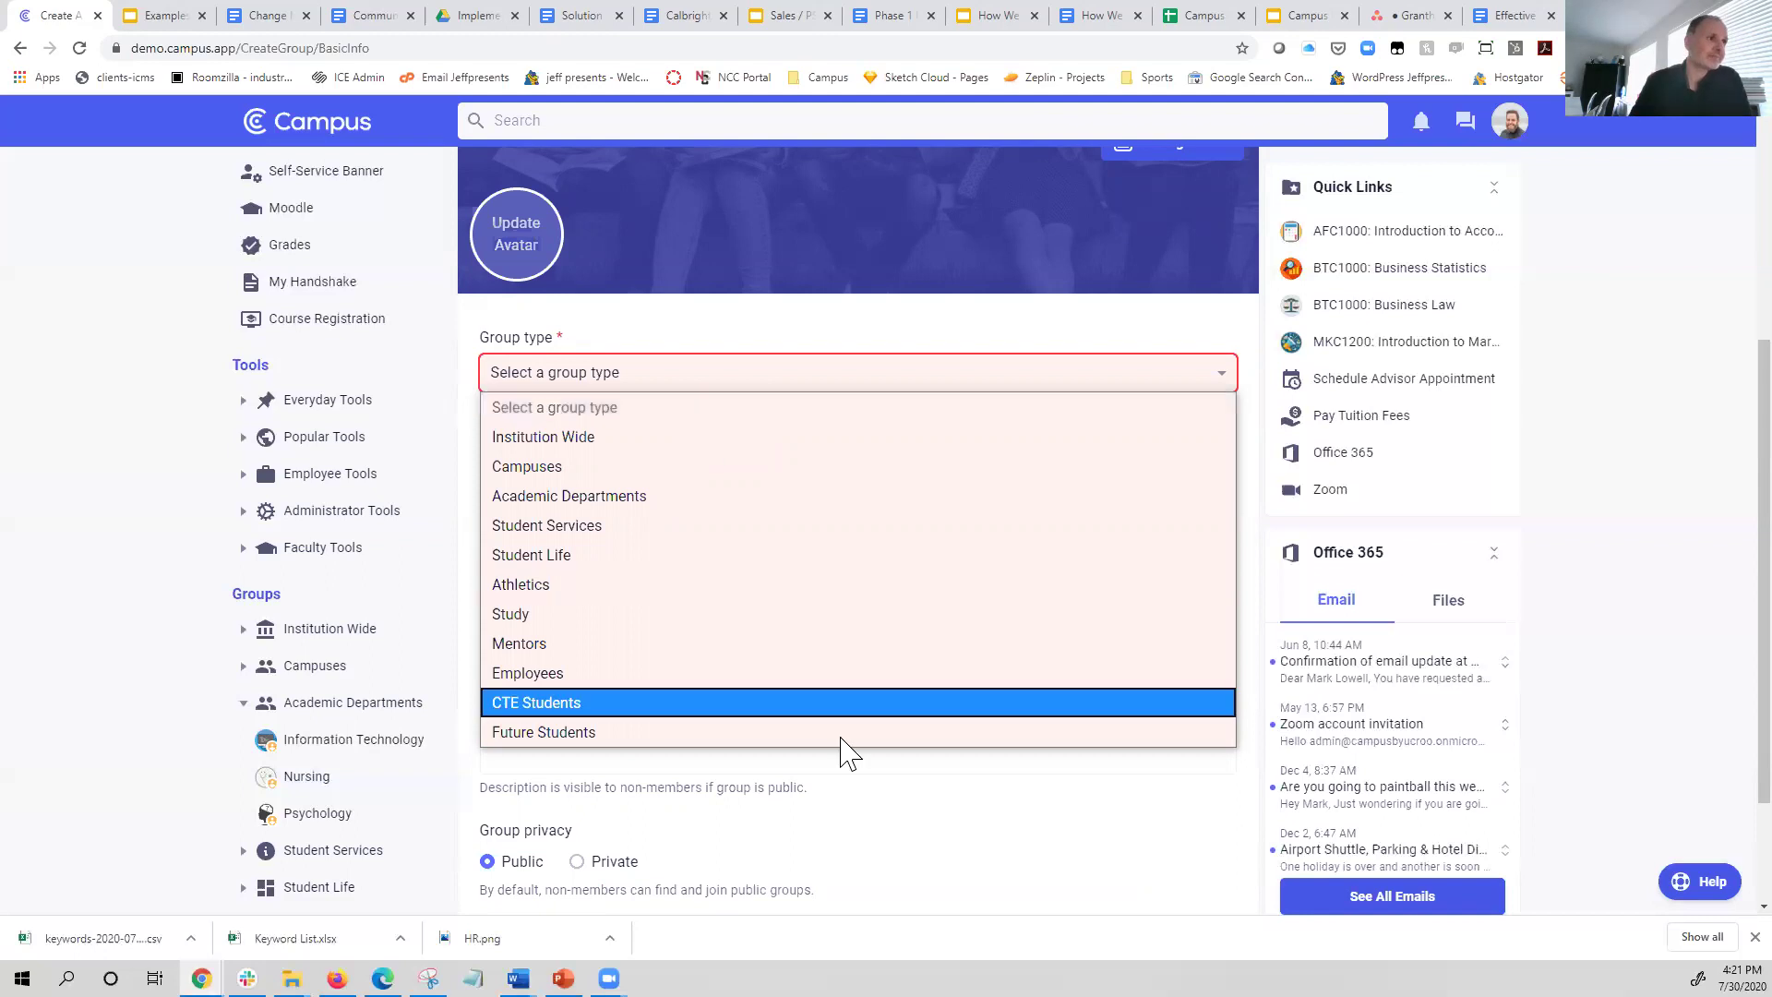
click(875, 839)
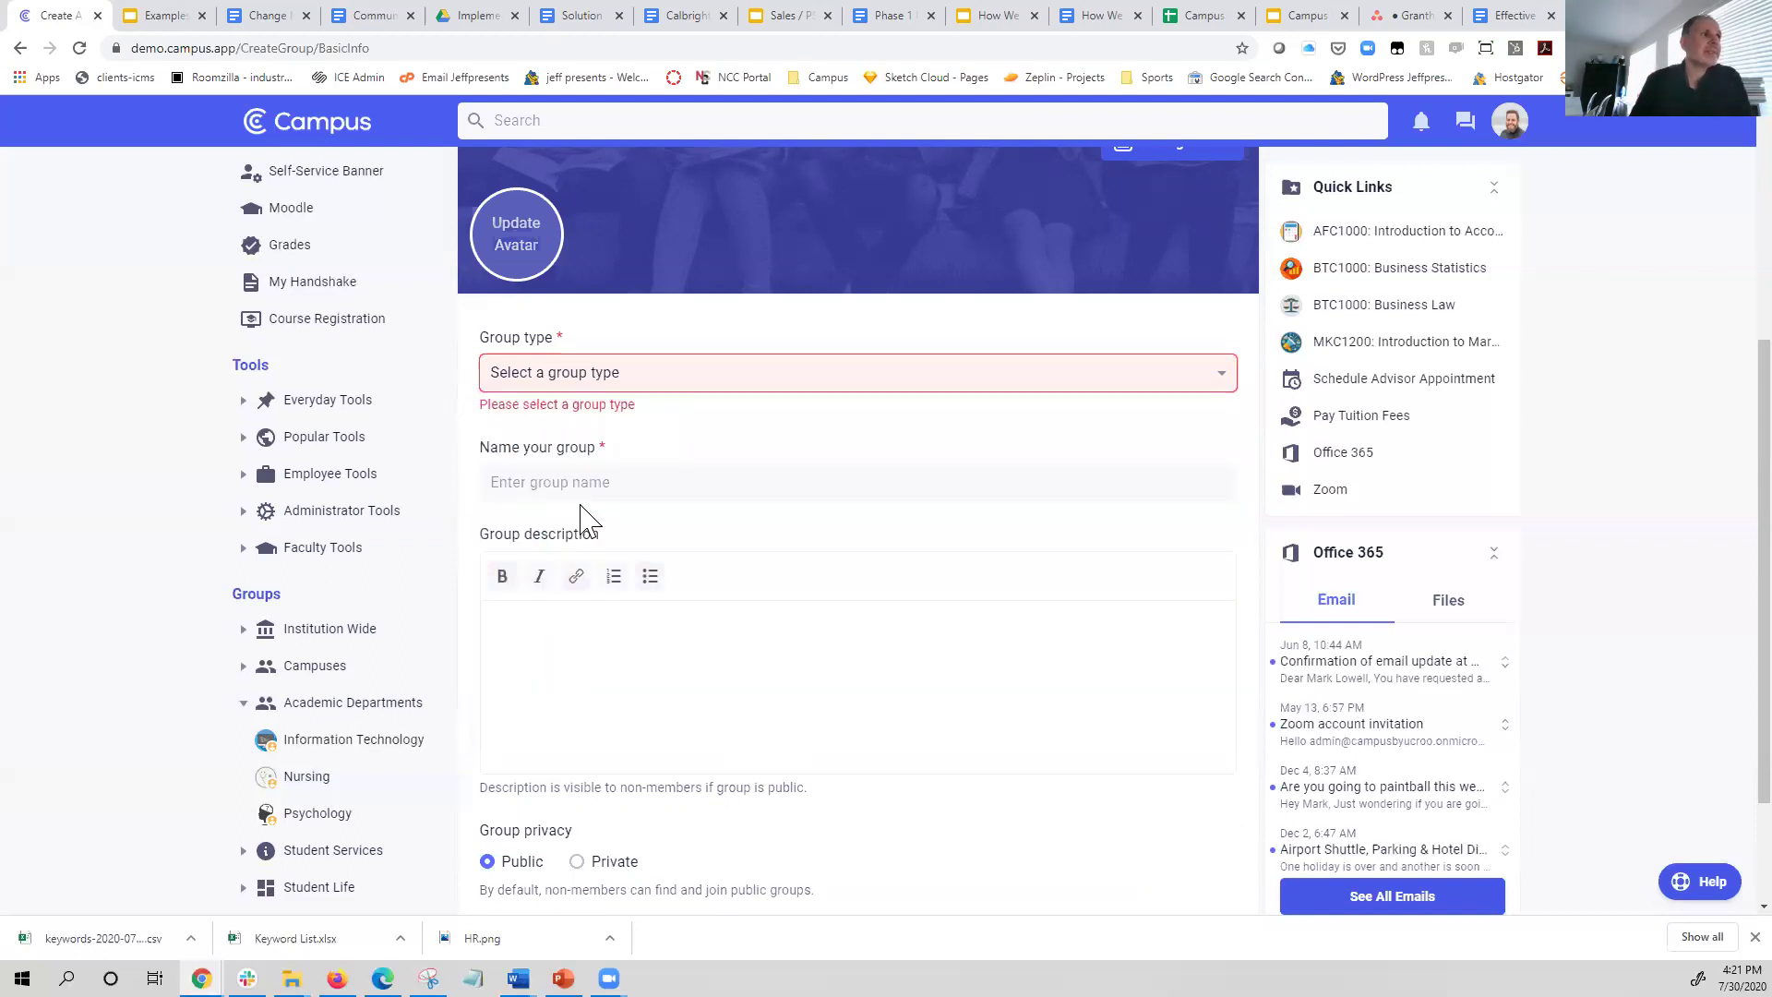
click(598, 482)
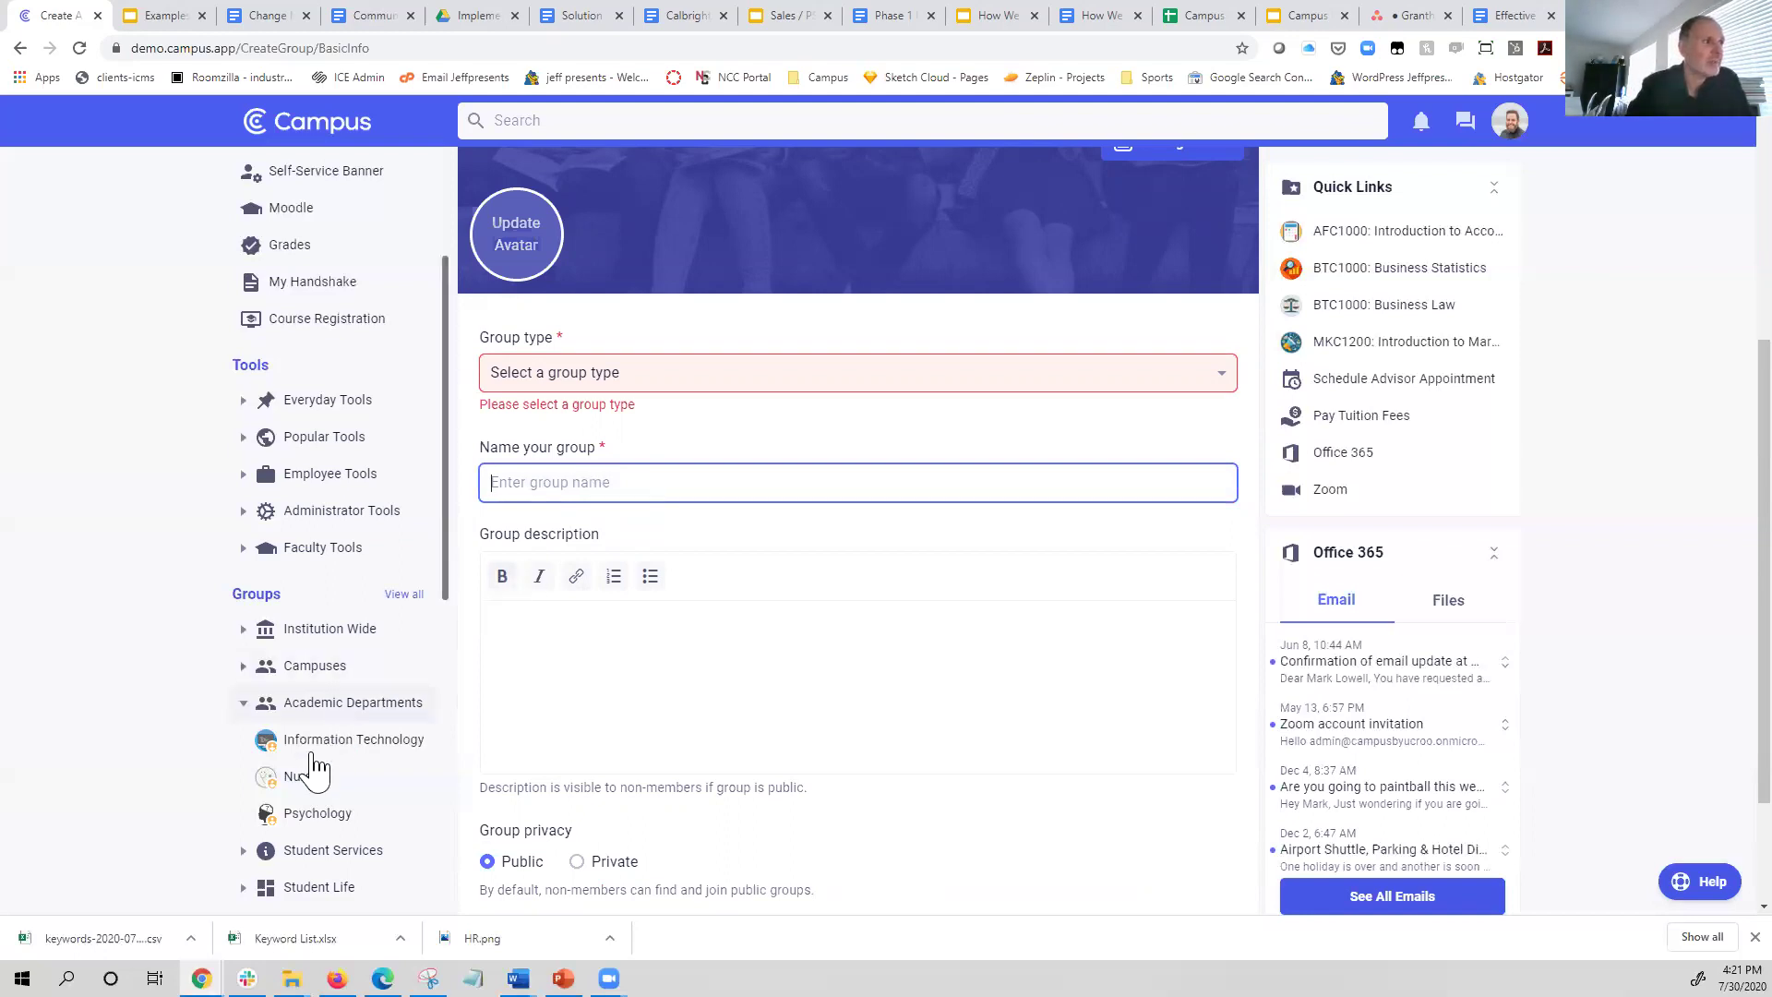
click(539, 649)
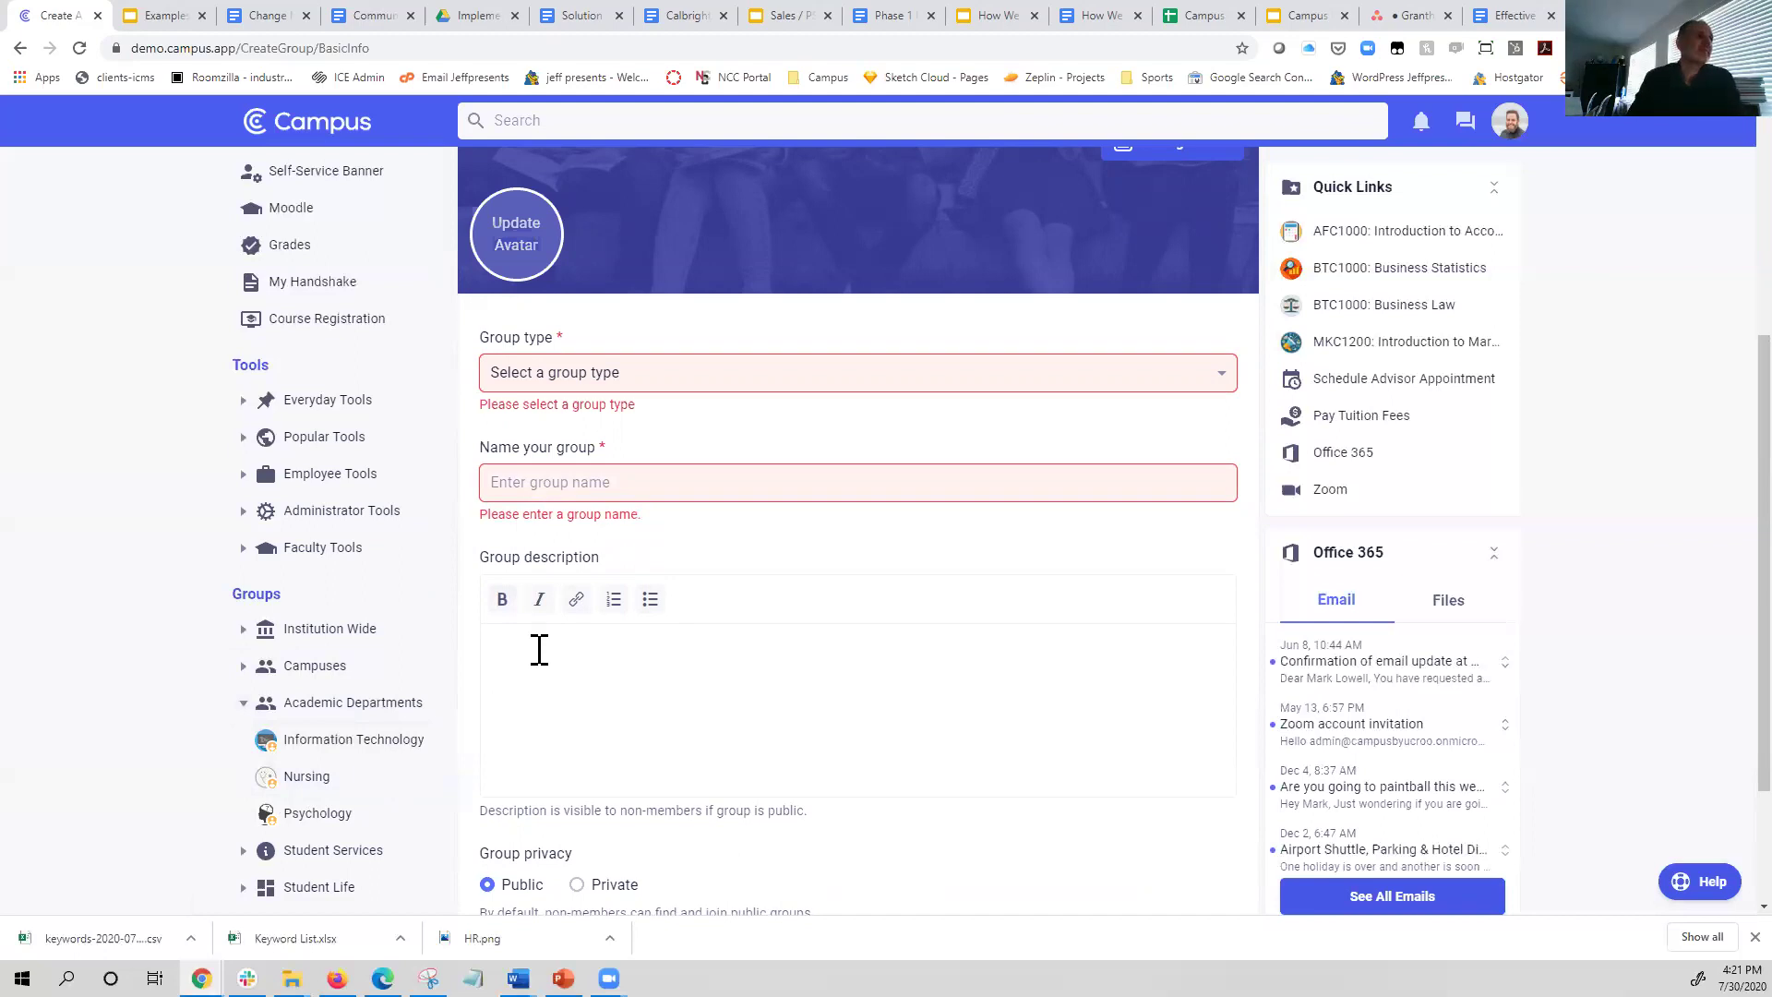
scroll(775, 687, down, 2)
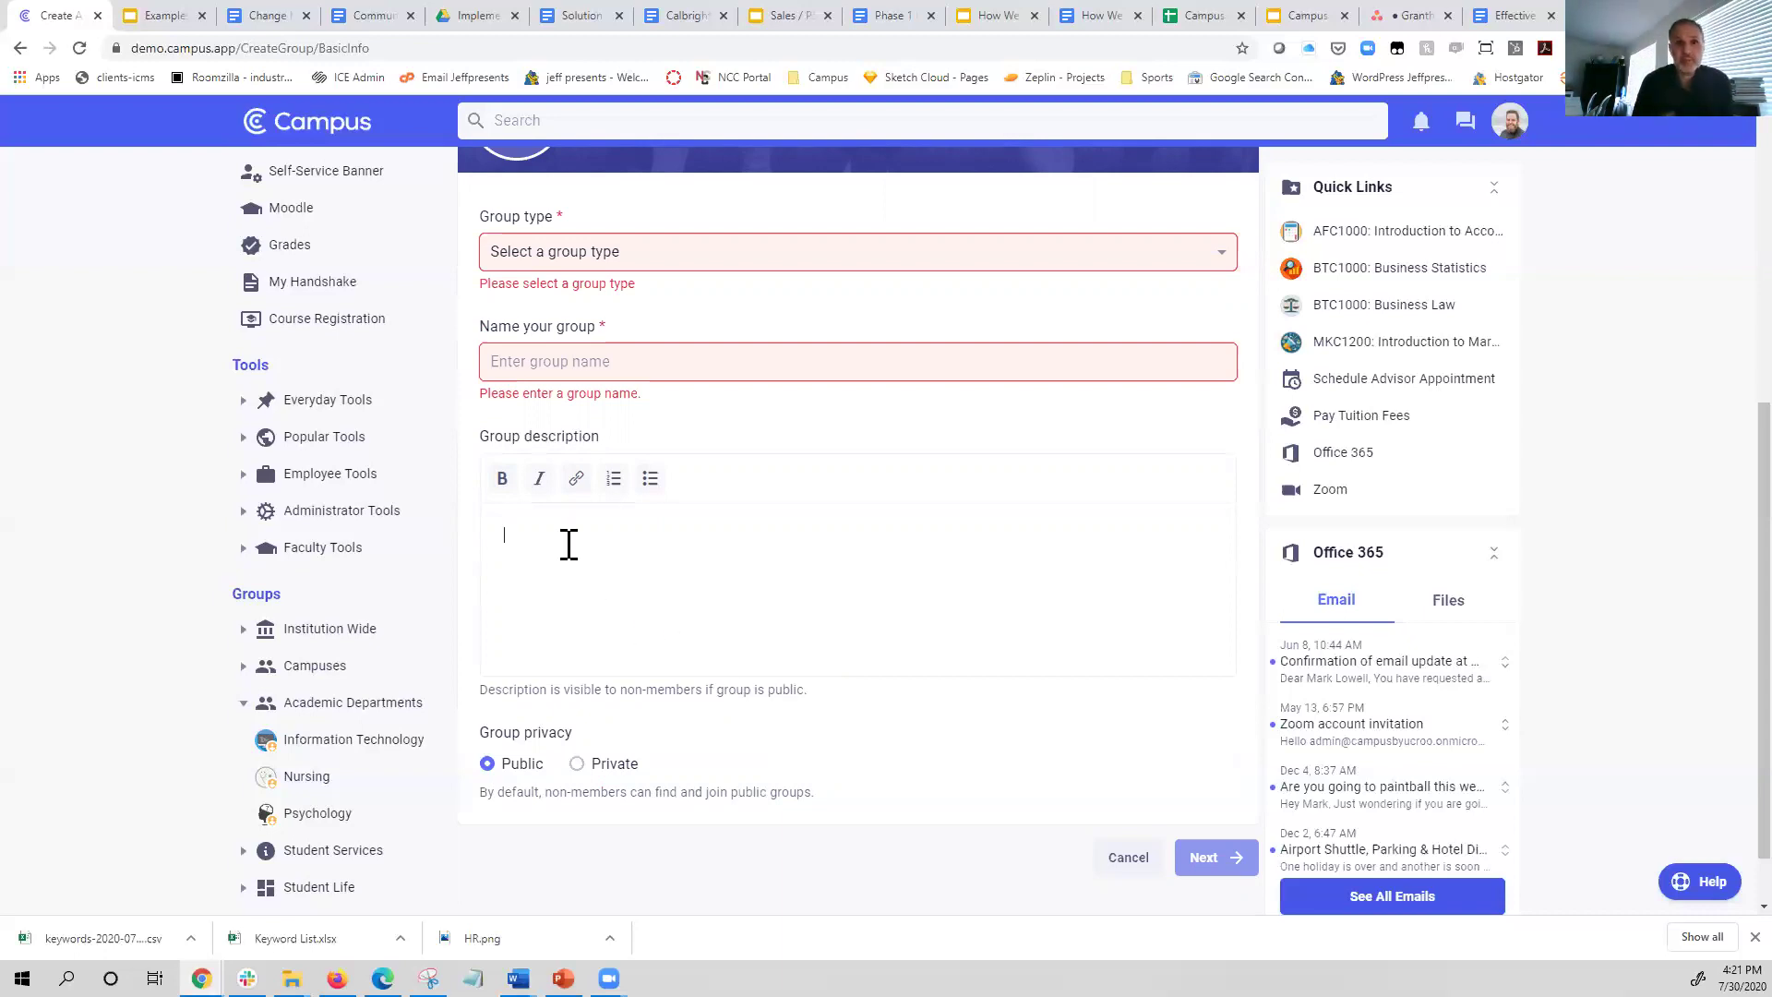
click(546, 129)
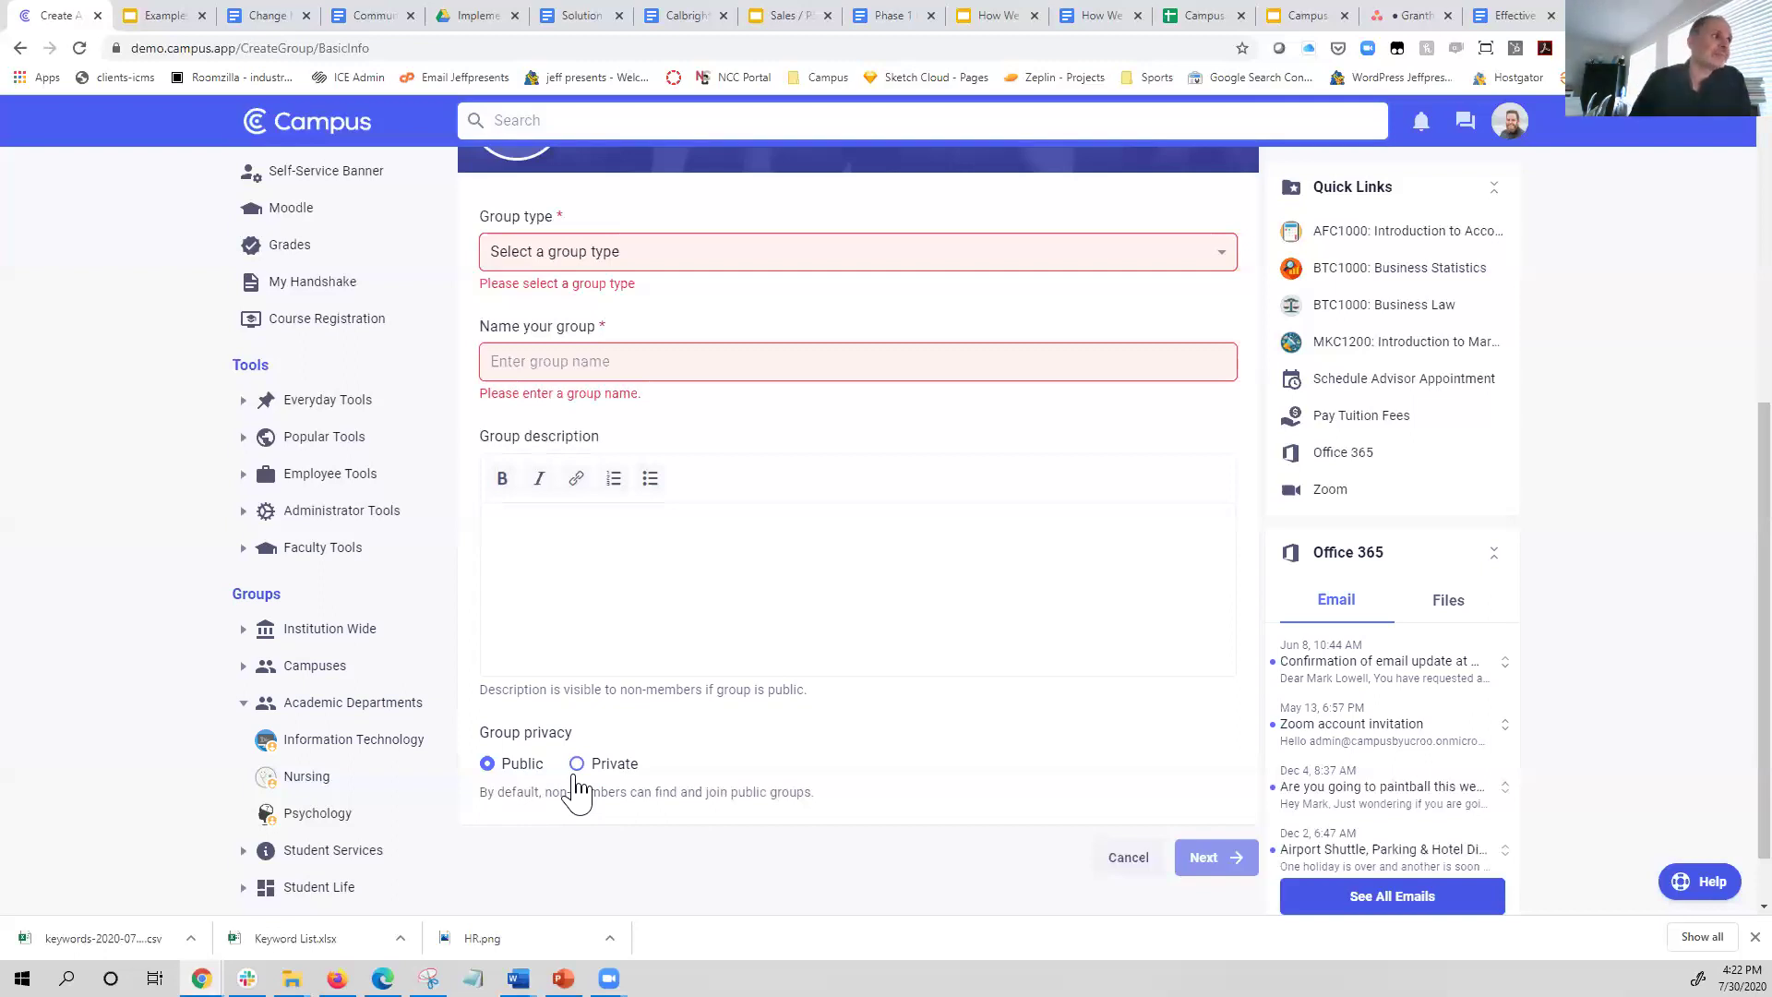
- Open the Nursing group's settings and review its group name and description
click(309, 783)
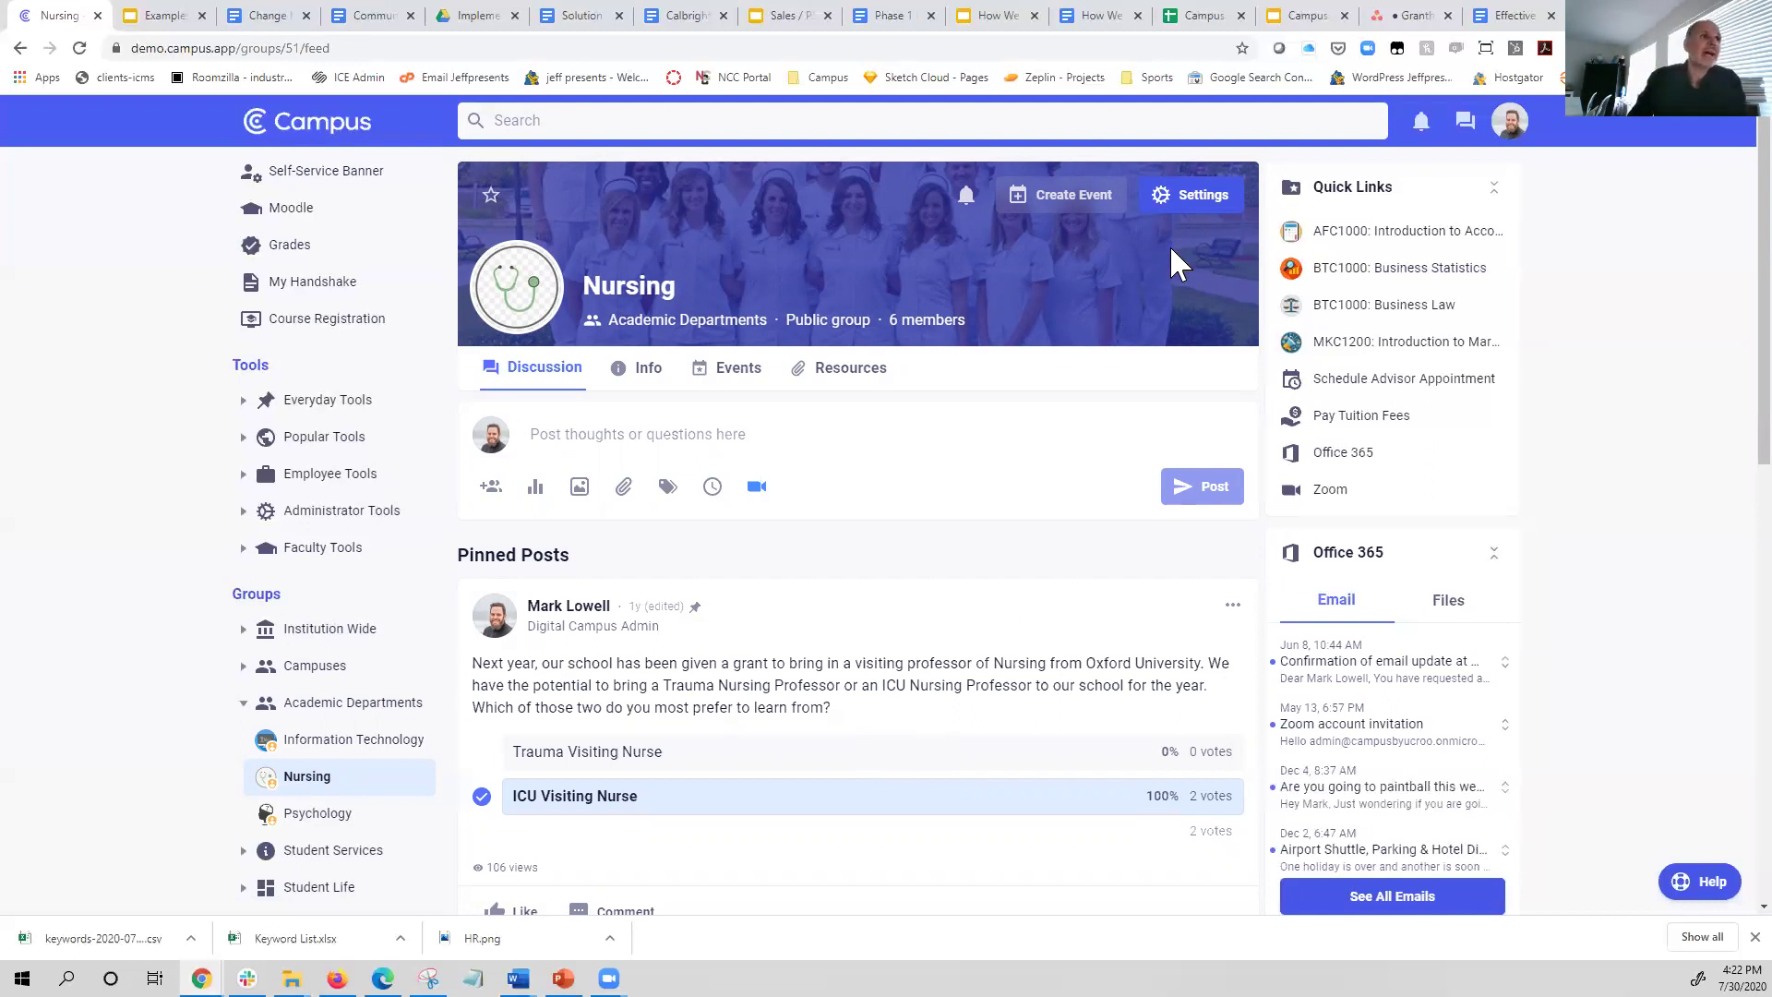
click(1198, 198)
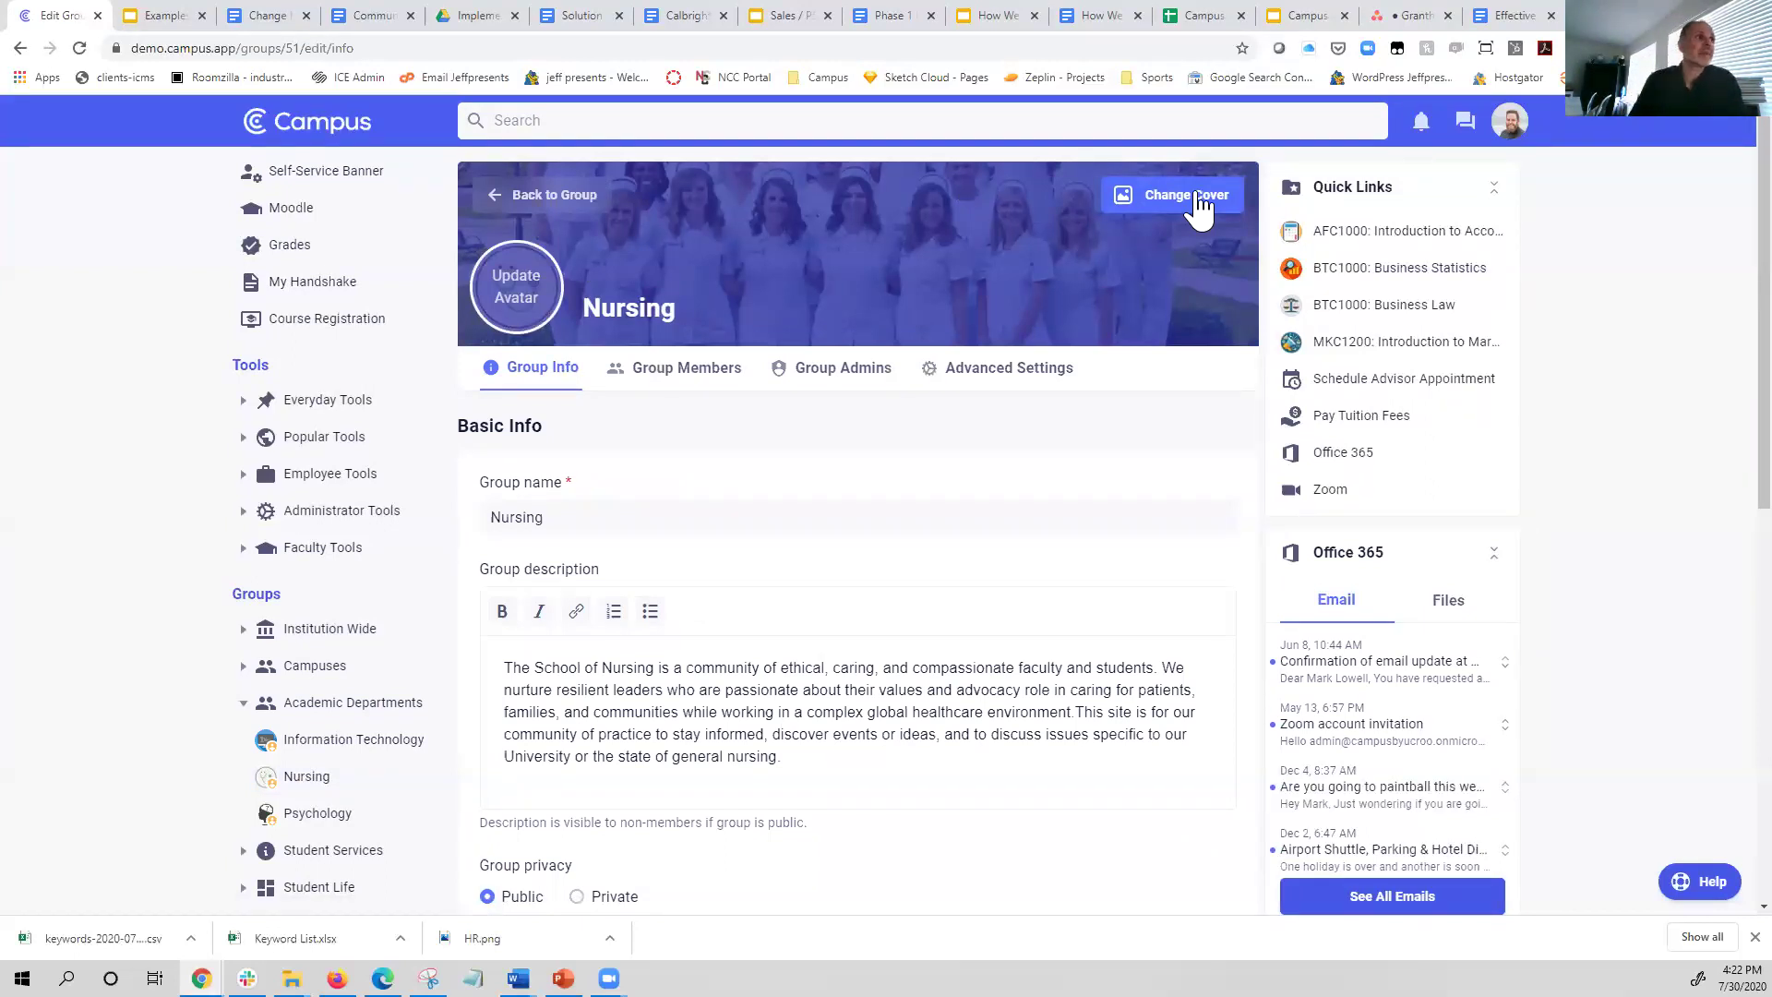
click(596, 519)
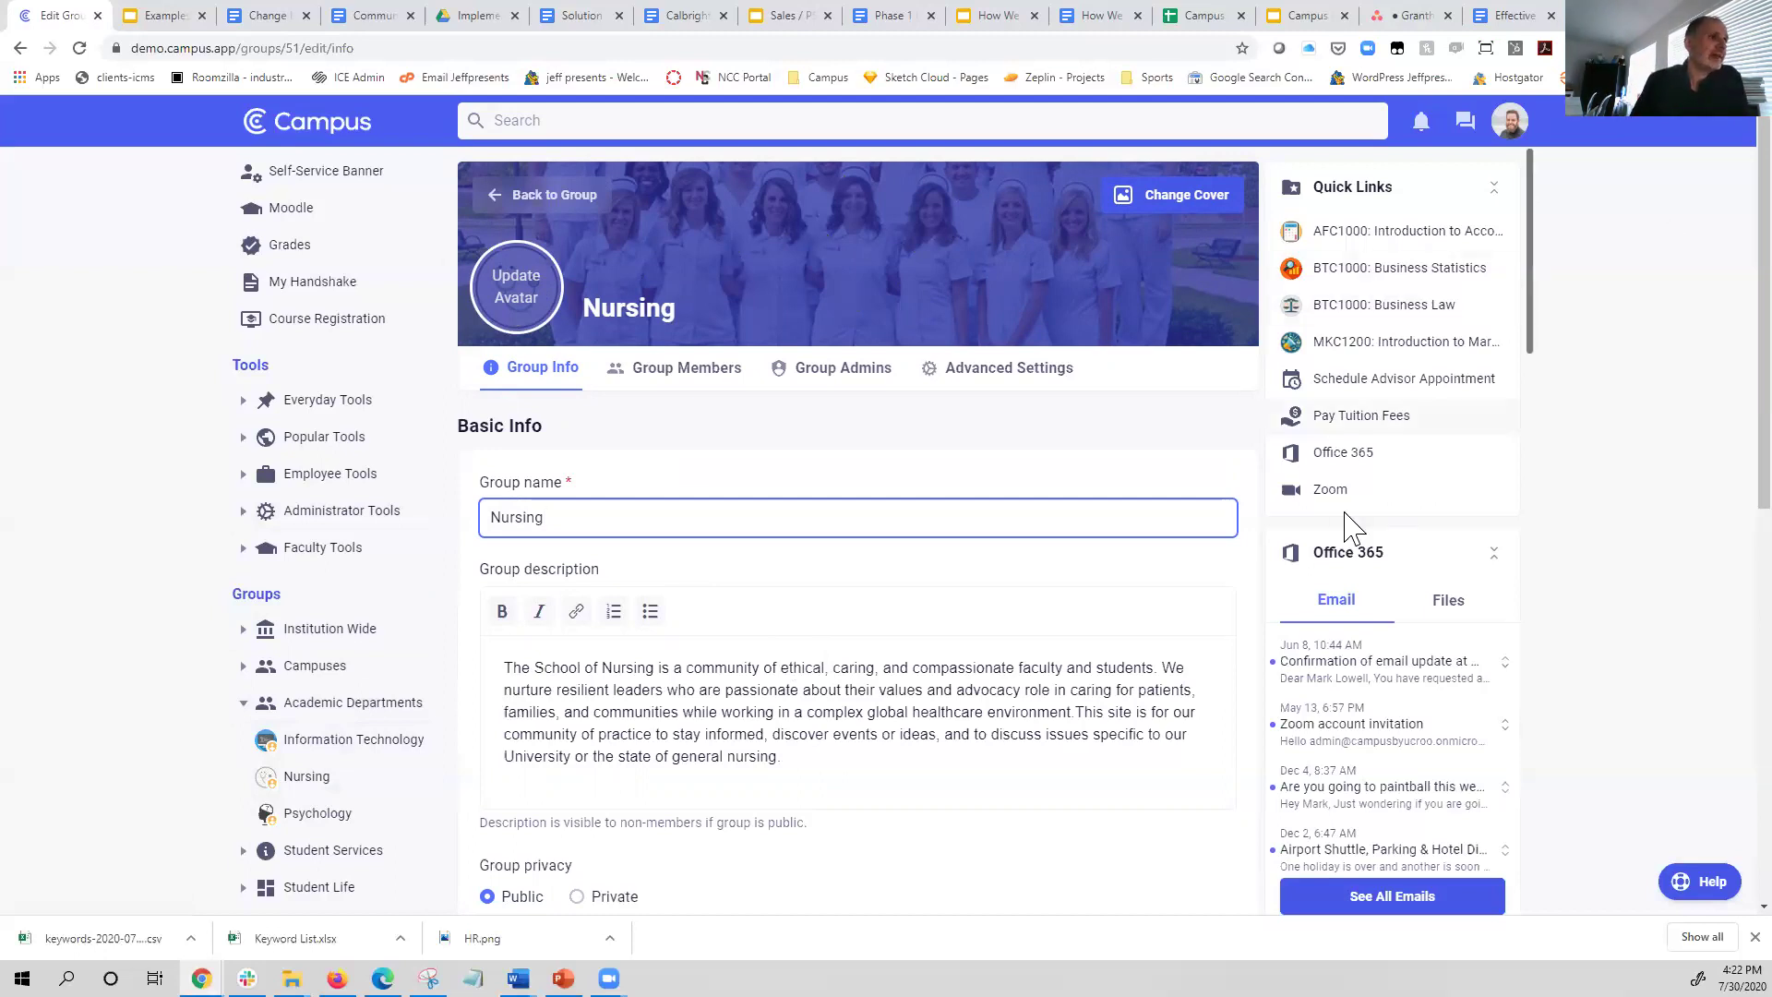
scroll(951, 683, down, 2)
drag(784, 531, 507, 435)
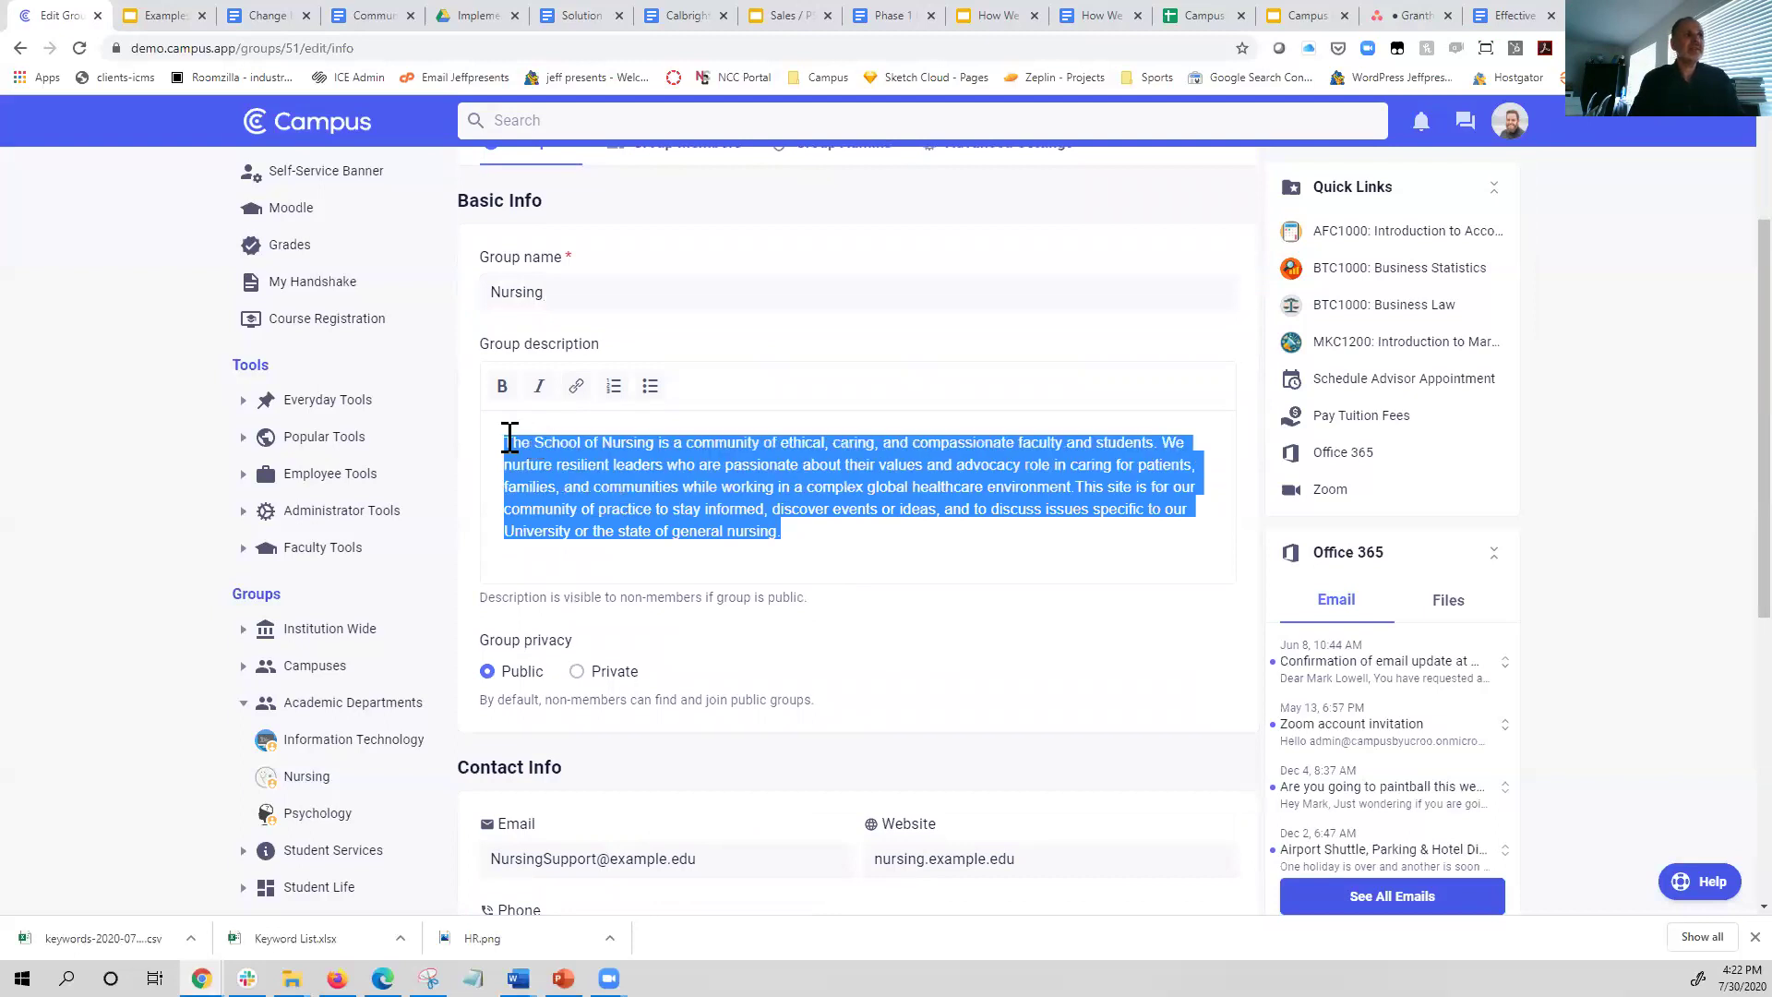
click(822, 533)
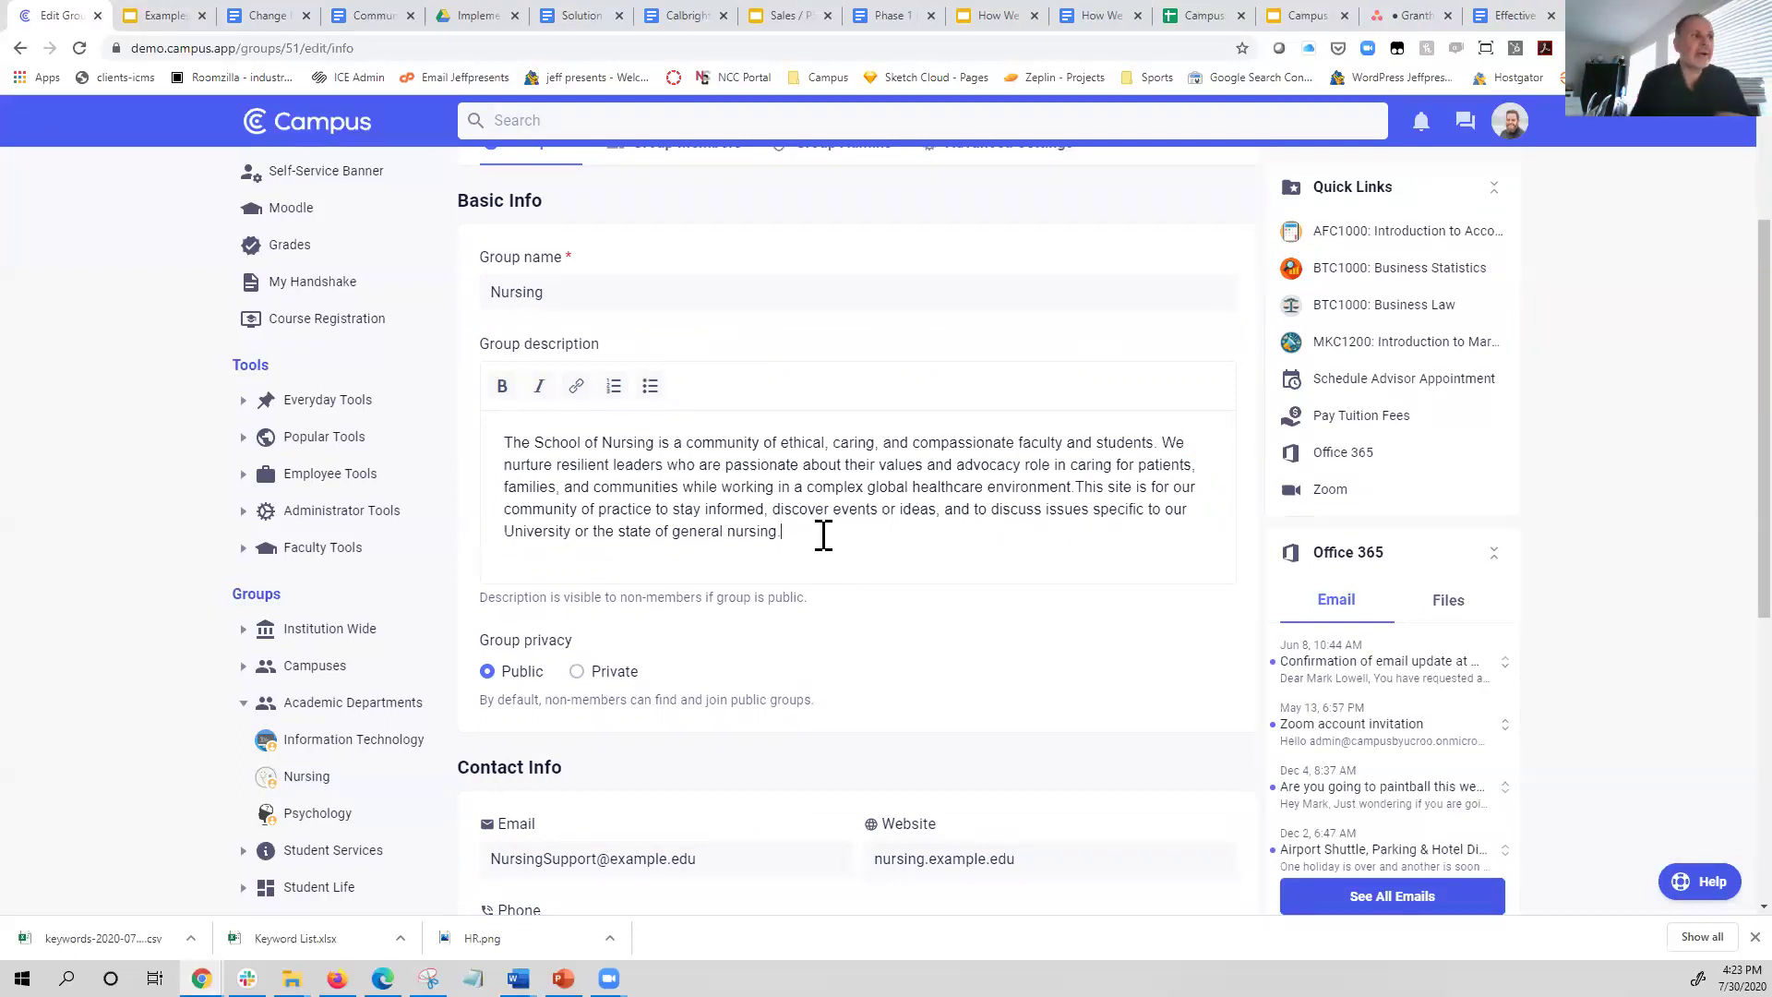
- Review the Nursing group's privacy setting, its email, website, phone and location contact fields, and the labels field
scroll(674, 669, down, 2)
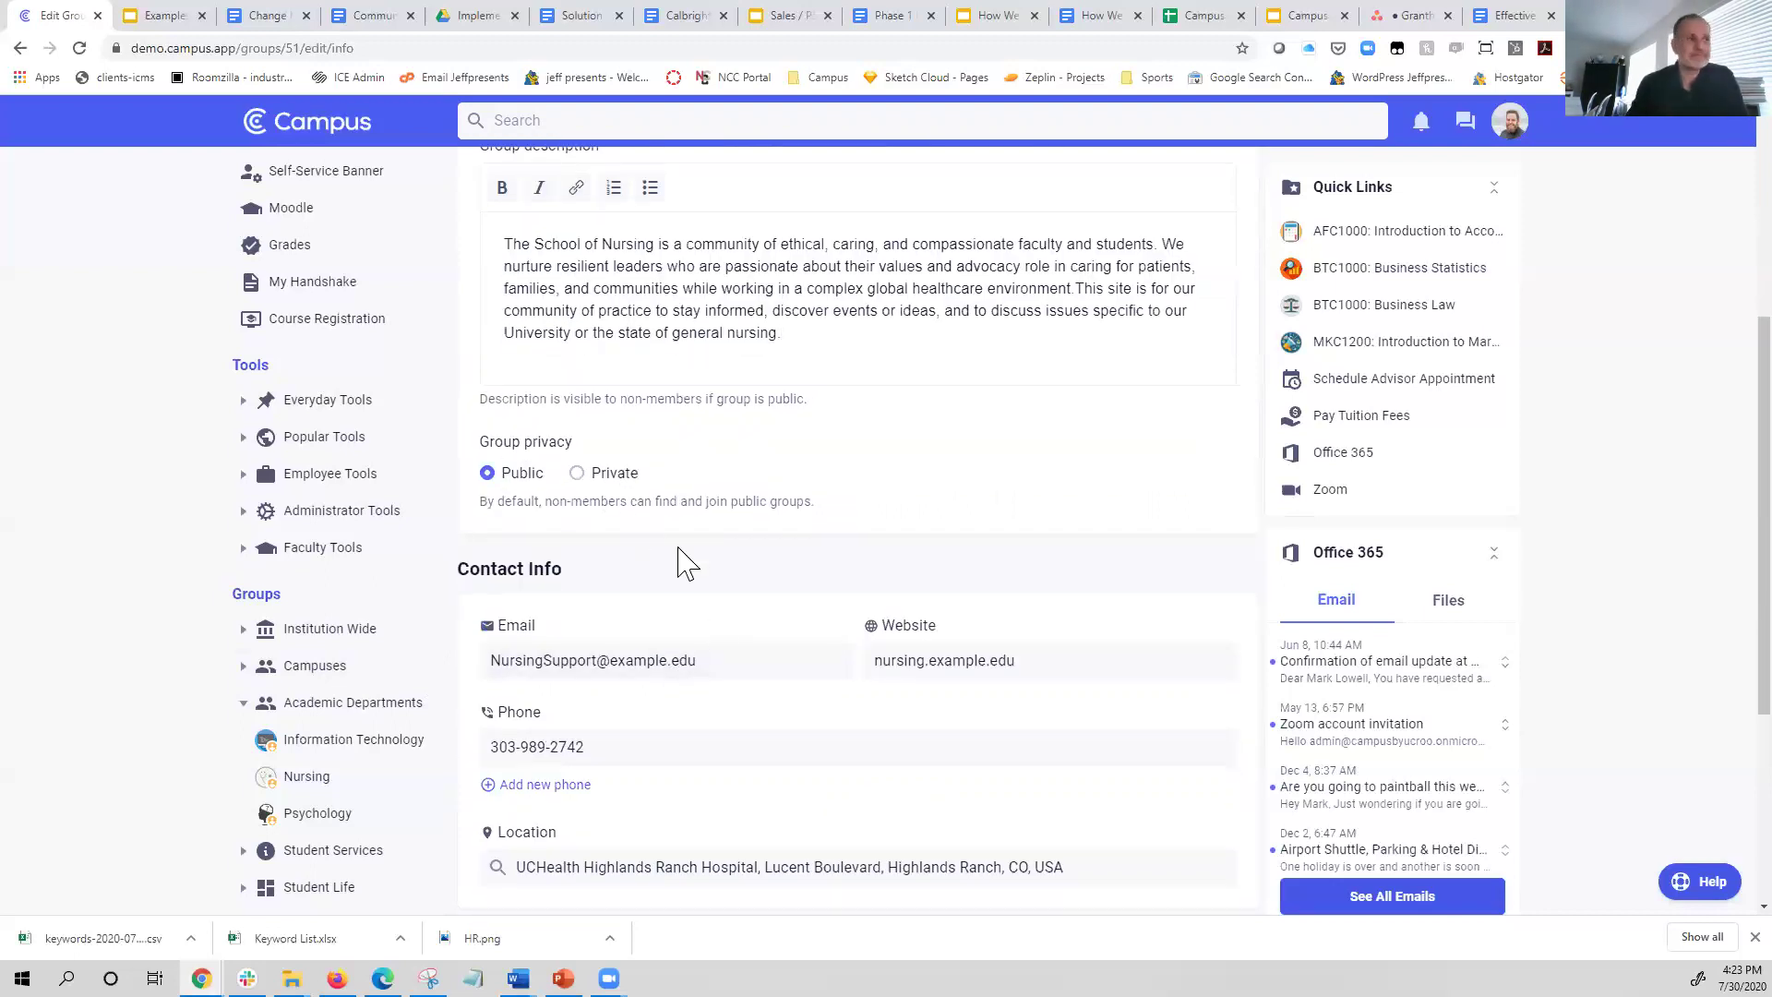
scroll(718, 657, down, 1)
scroll(718, 657, down, 2)
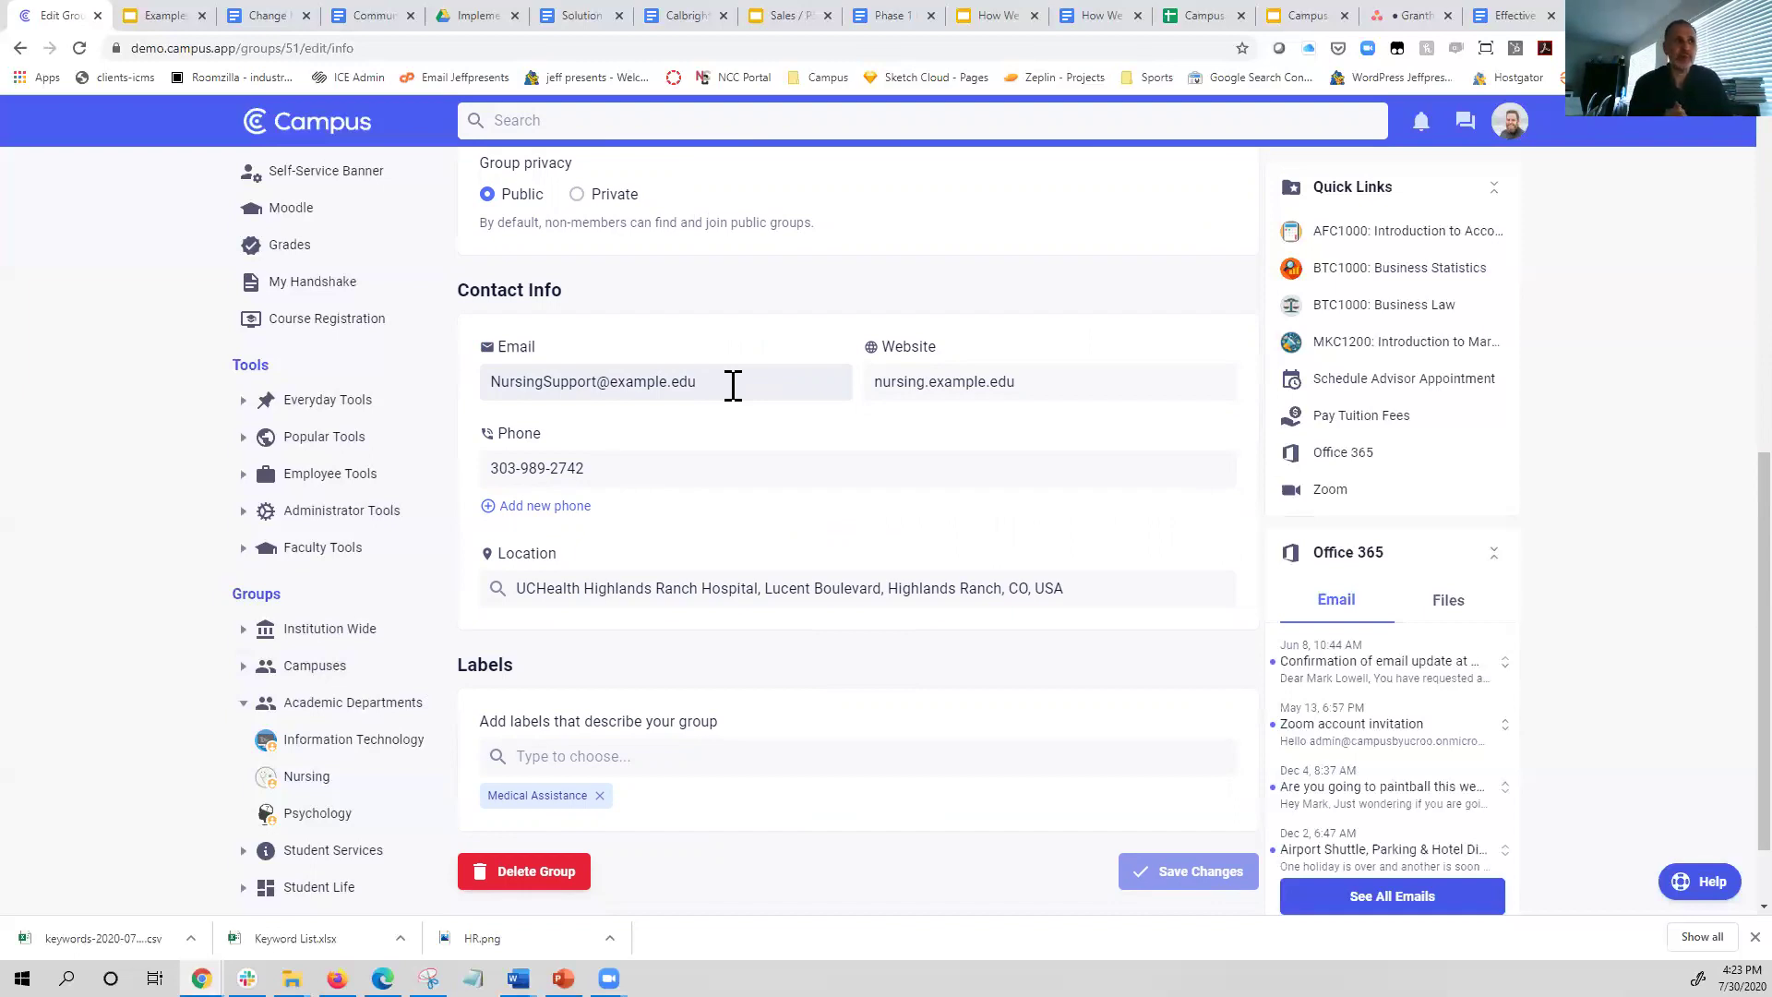
click(1069, 387)
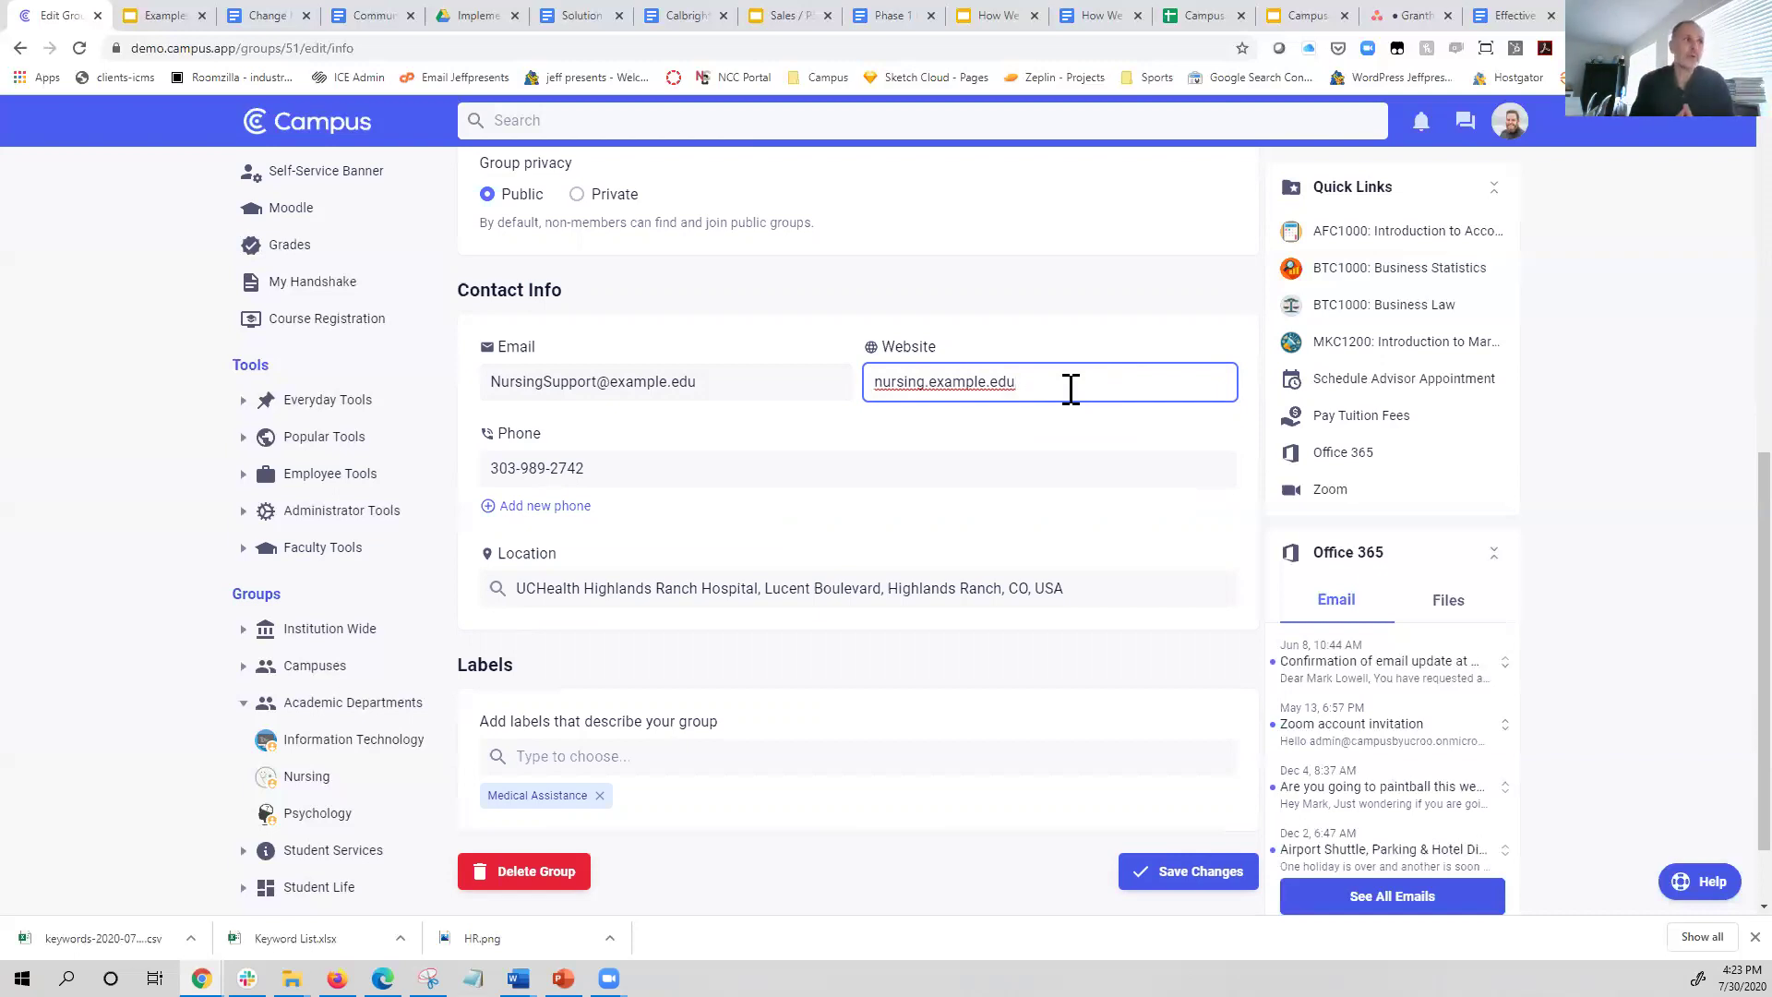
click(685, 475)
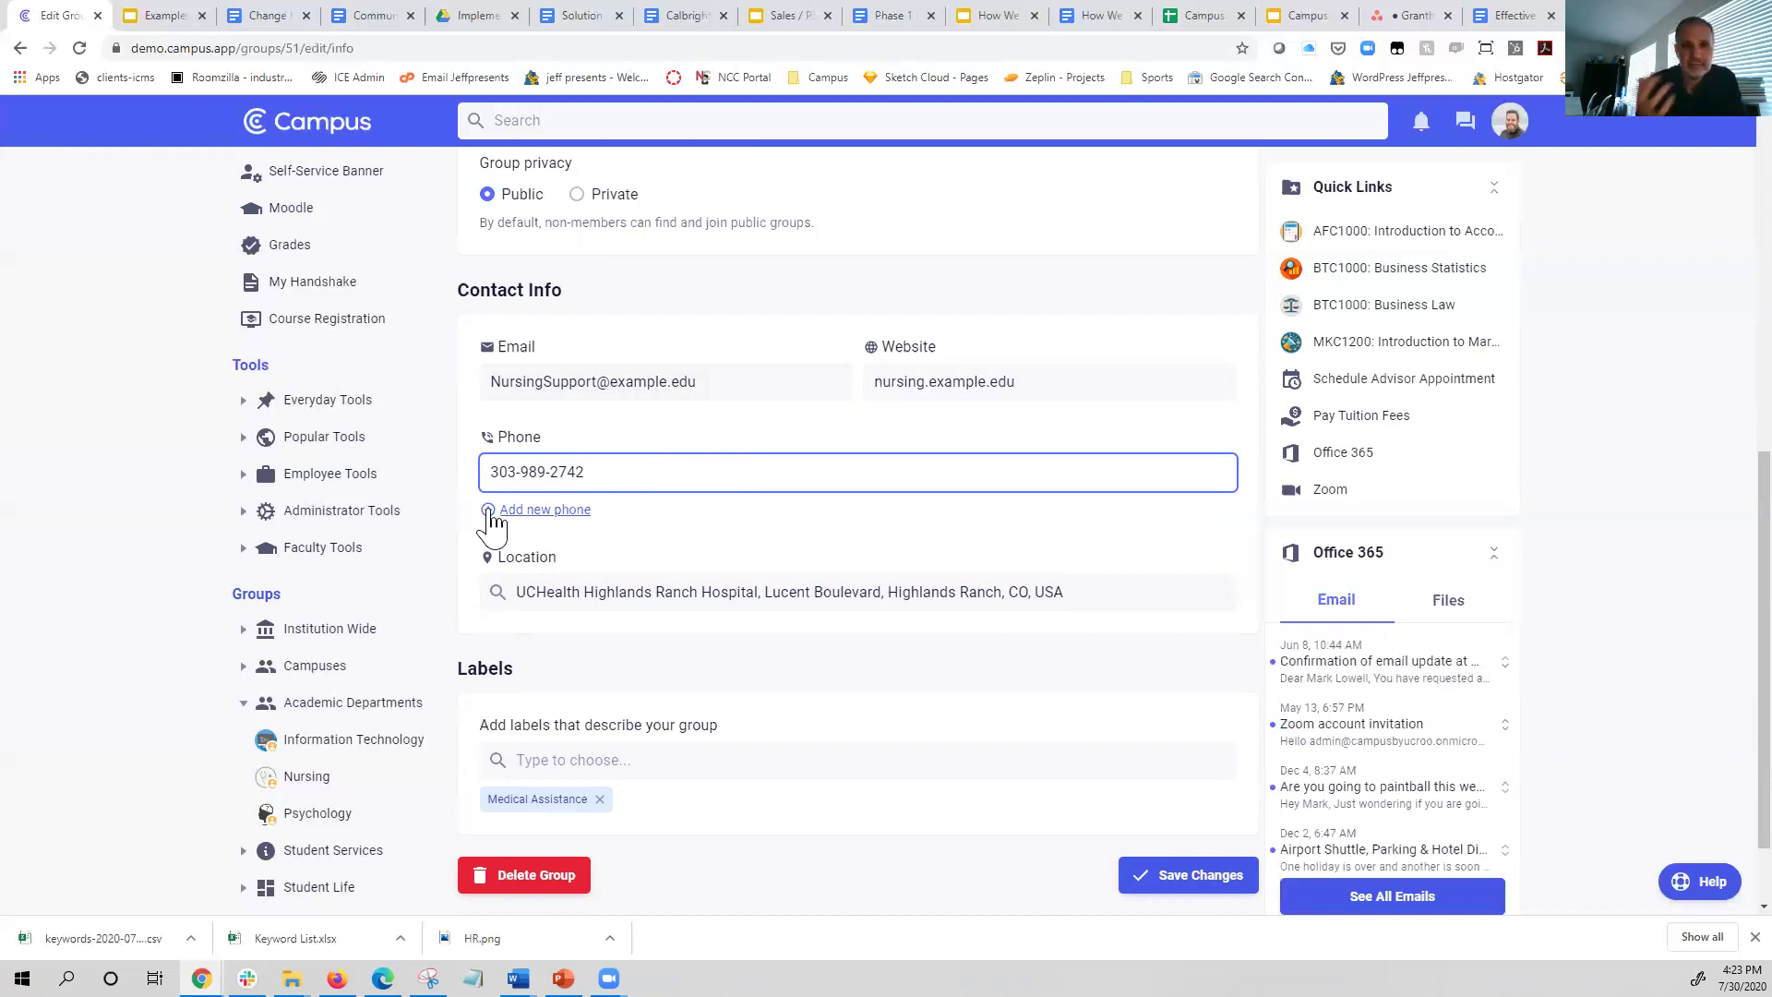
click(1104, 595)
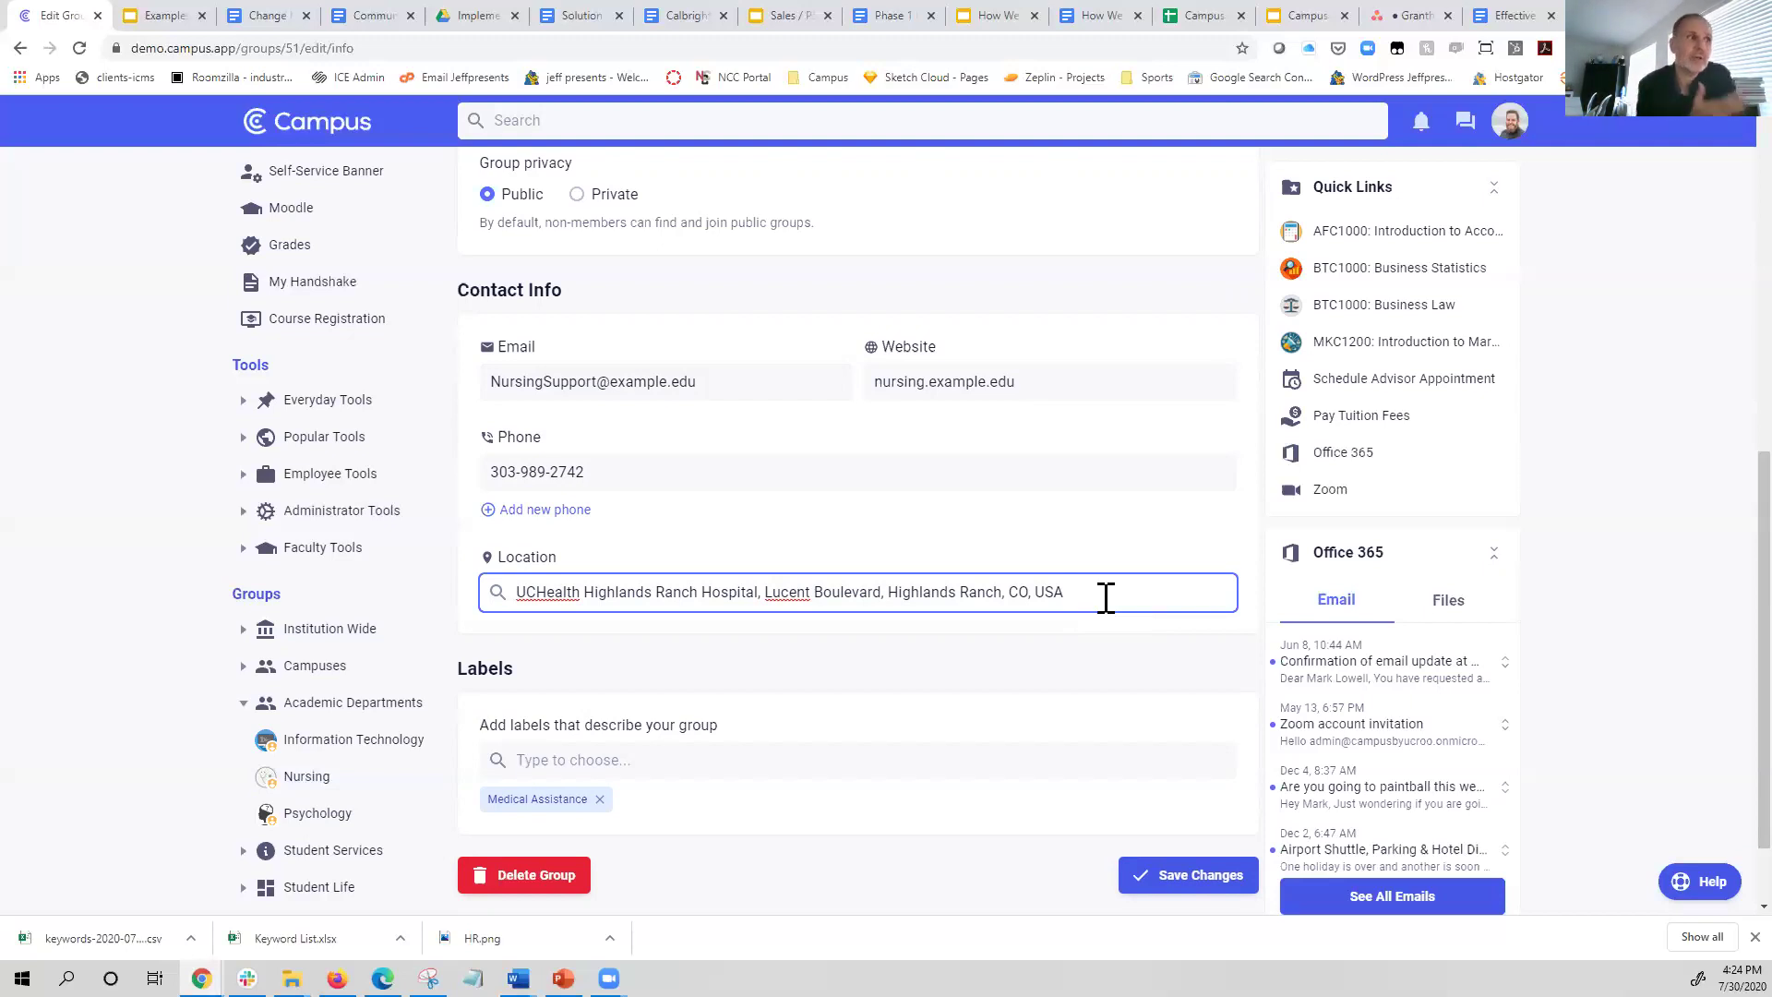
scroll(957, 798, down, 1)
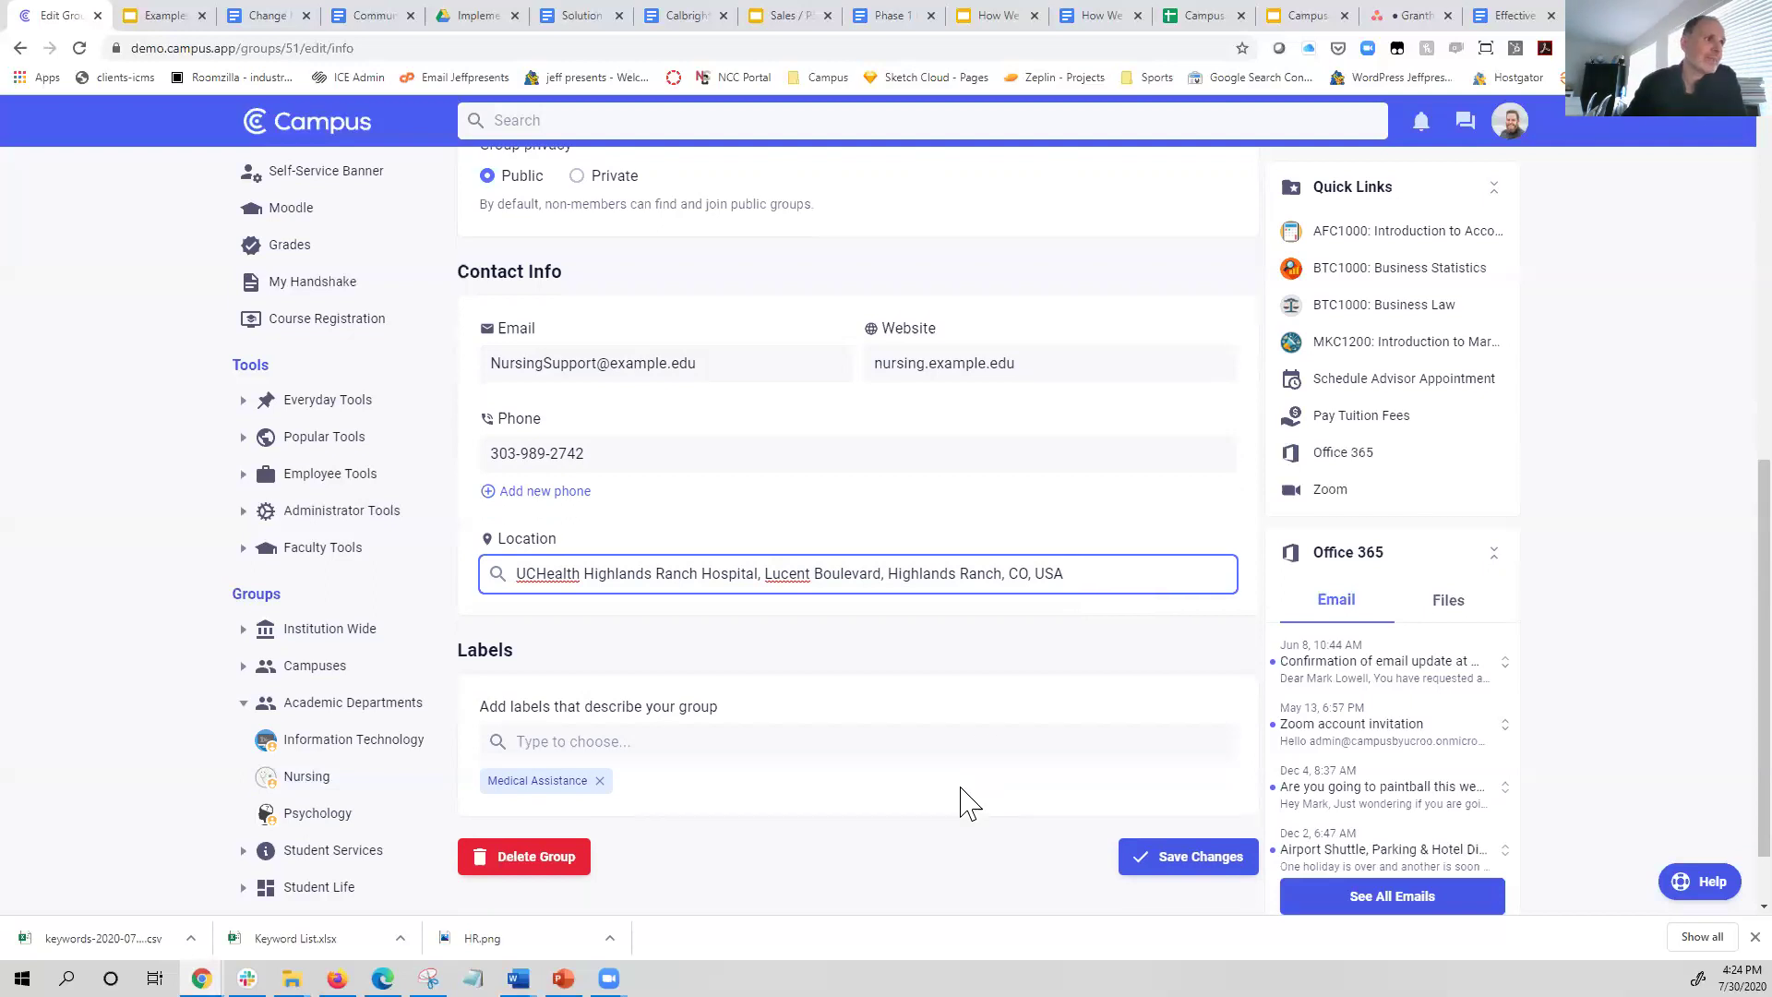
click(669, 658)
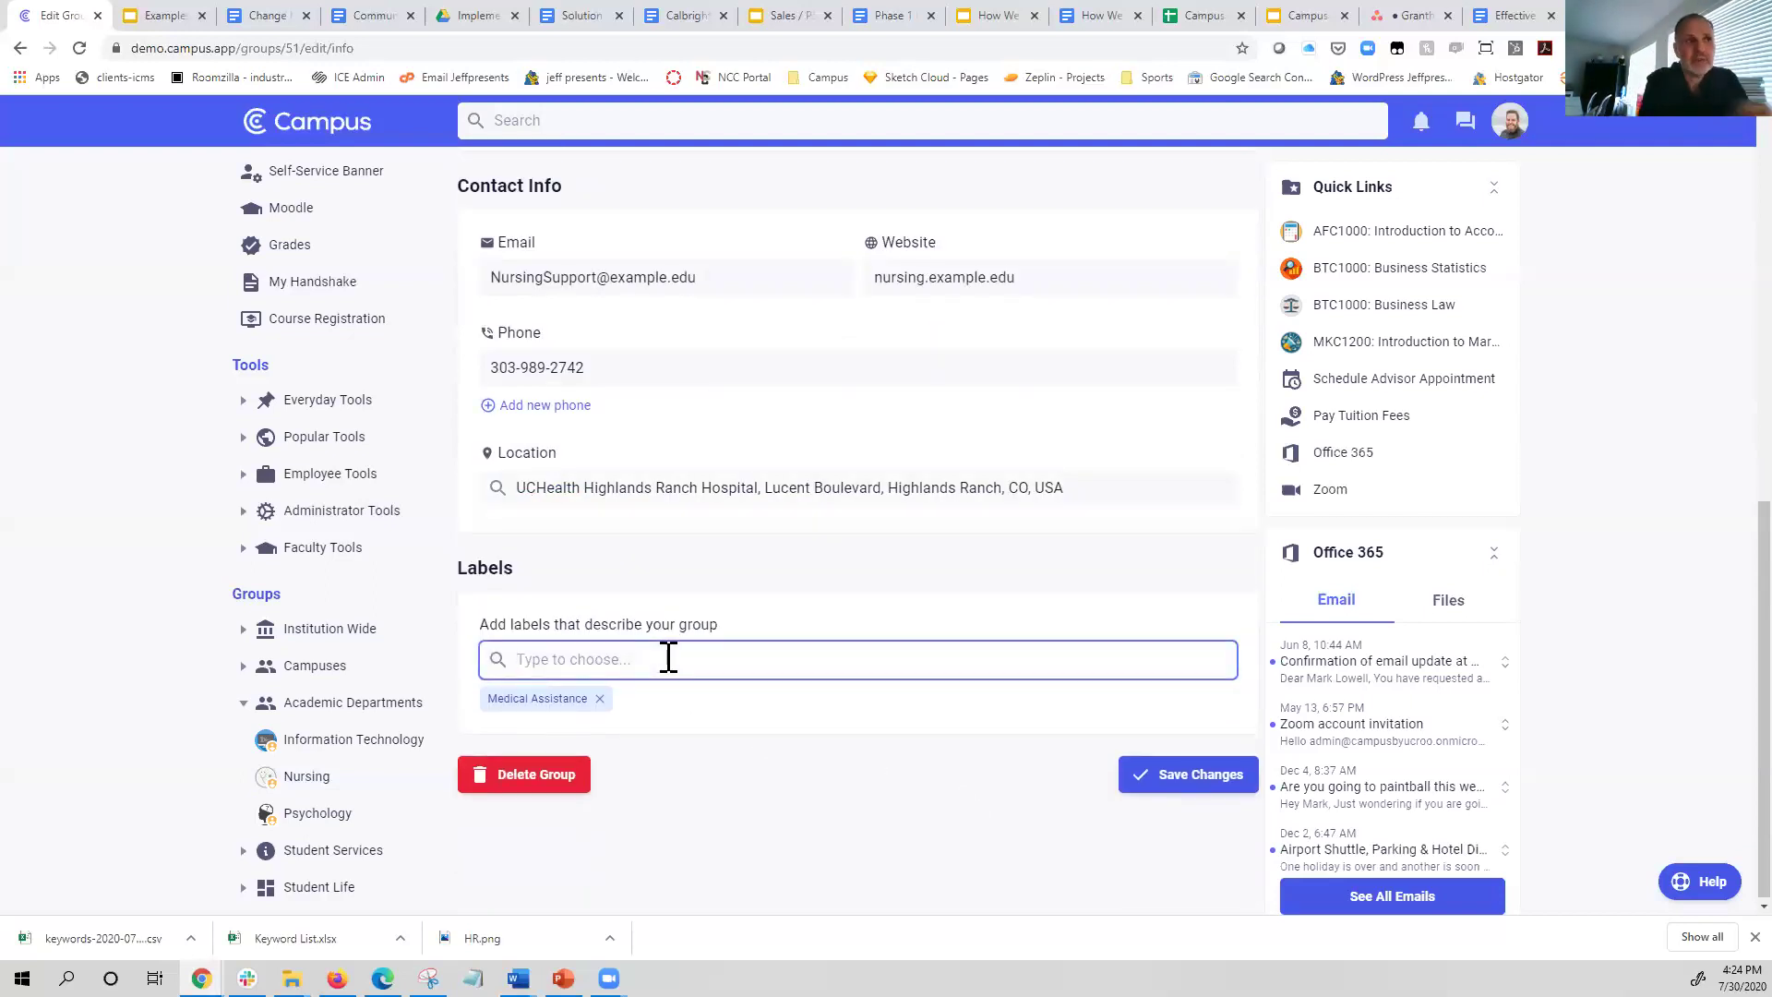
scroll(668, 658, up, 5)
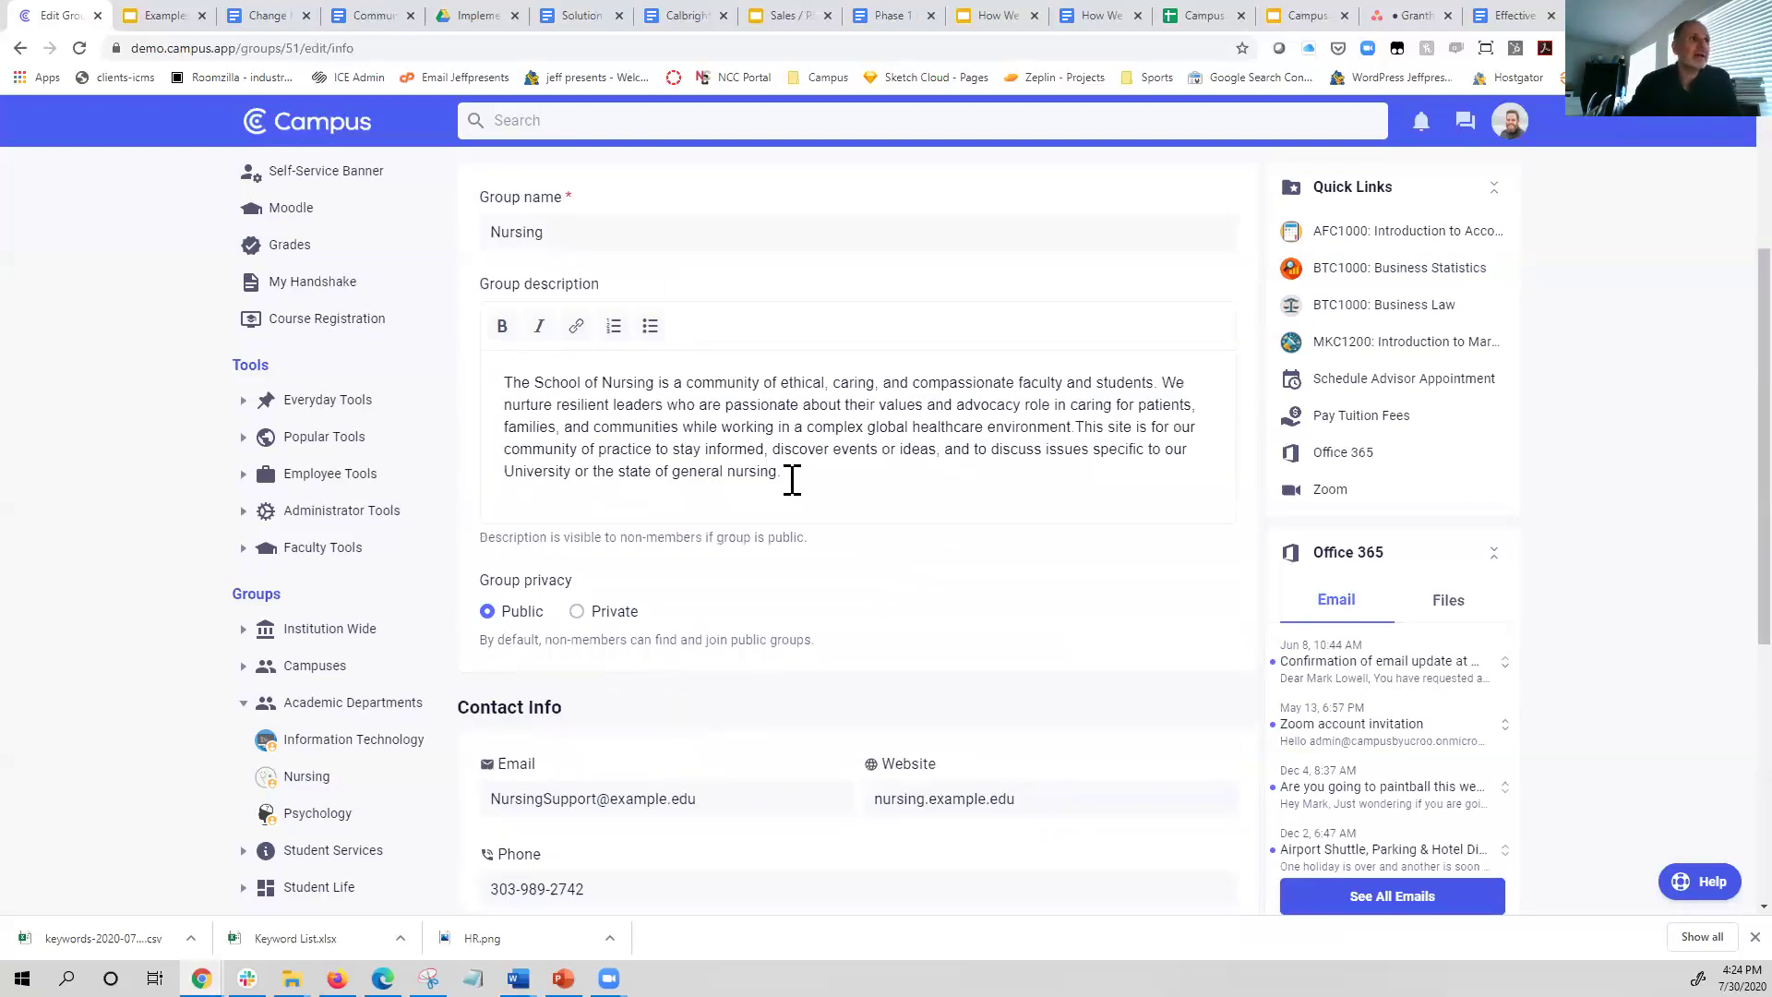
- Review the Nursing group's full description text, its labels field and the option to save changes
drag(799, 470, 486, 384)
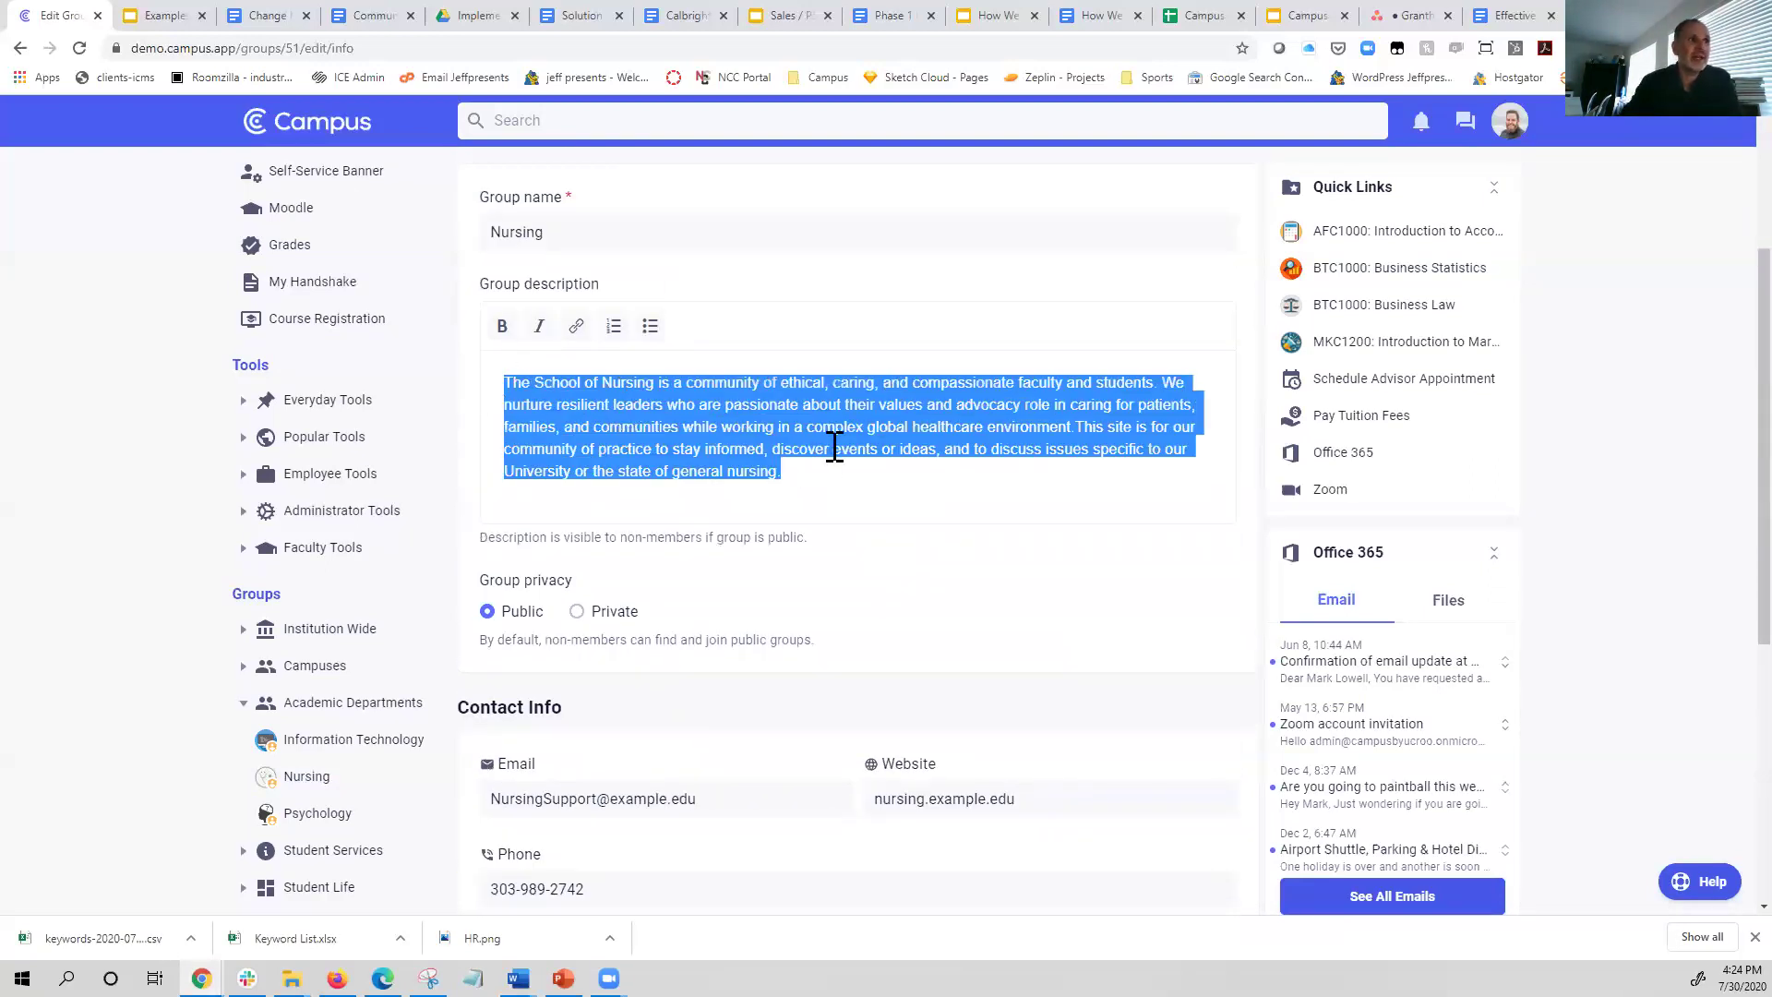
click(823, 477)
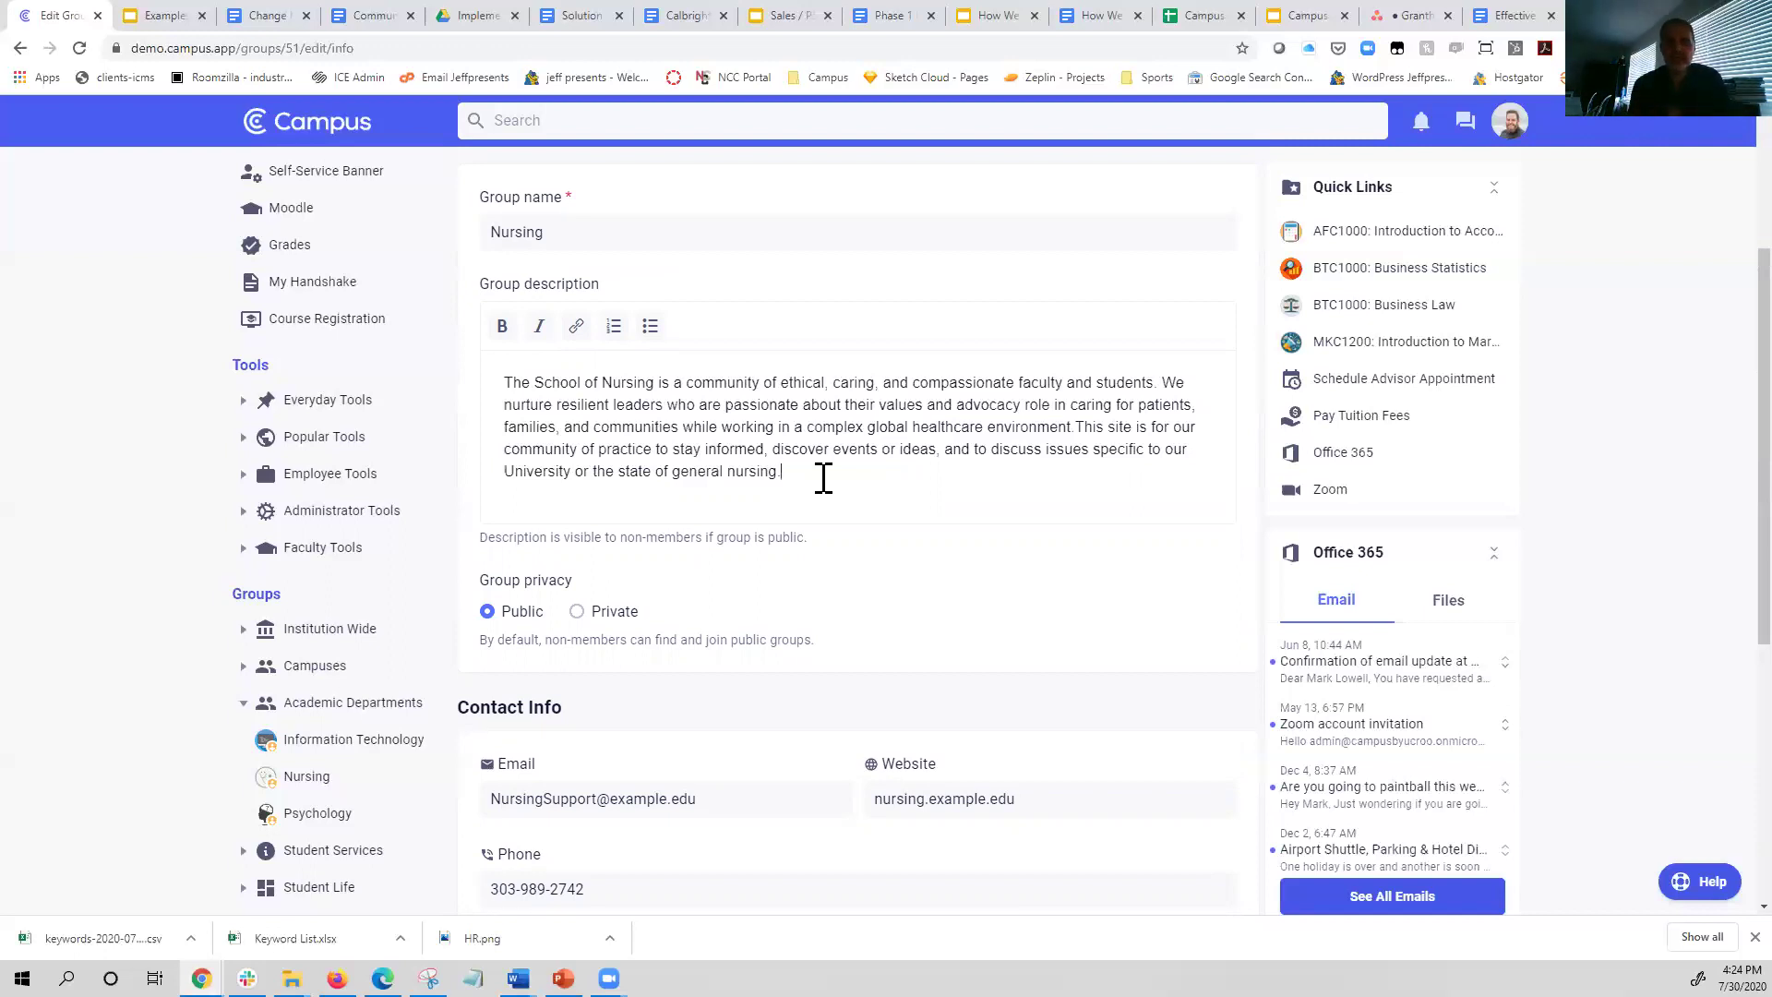
scroll(823, 477, down, 5)
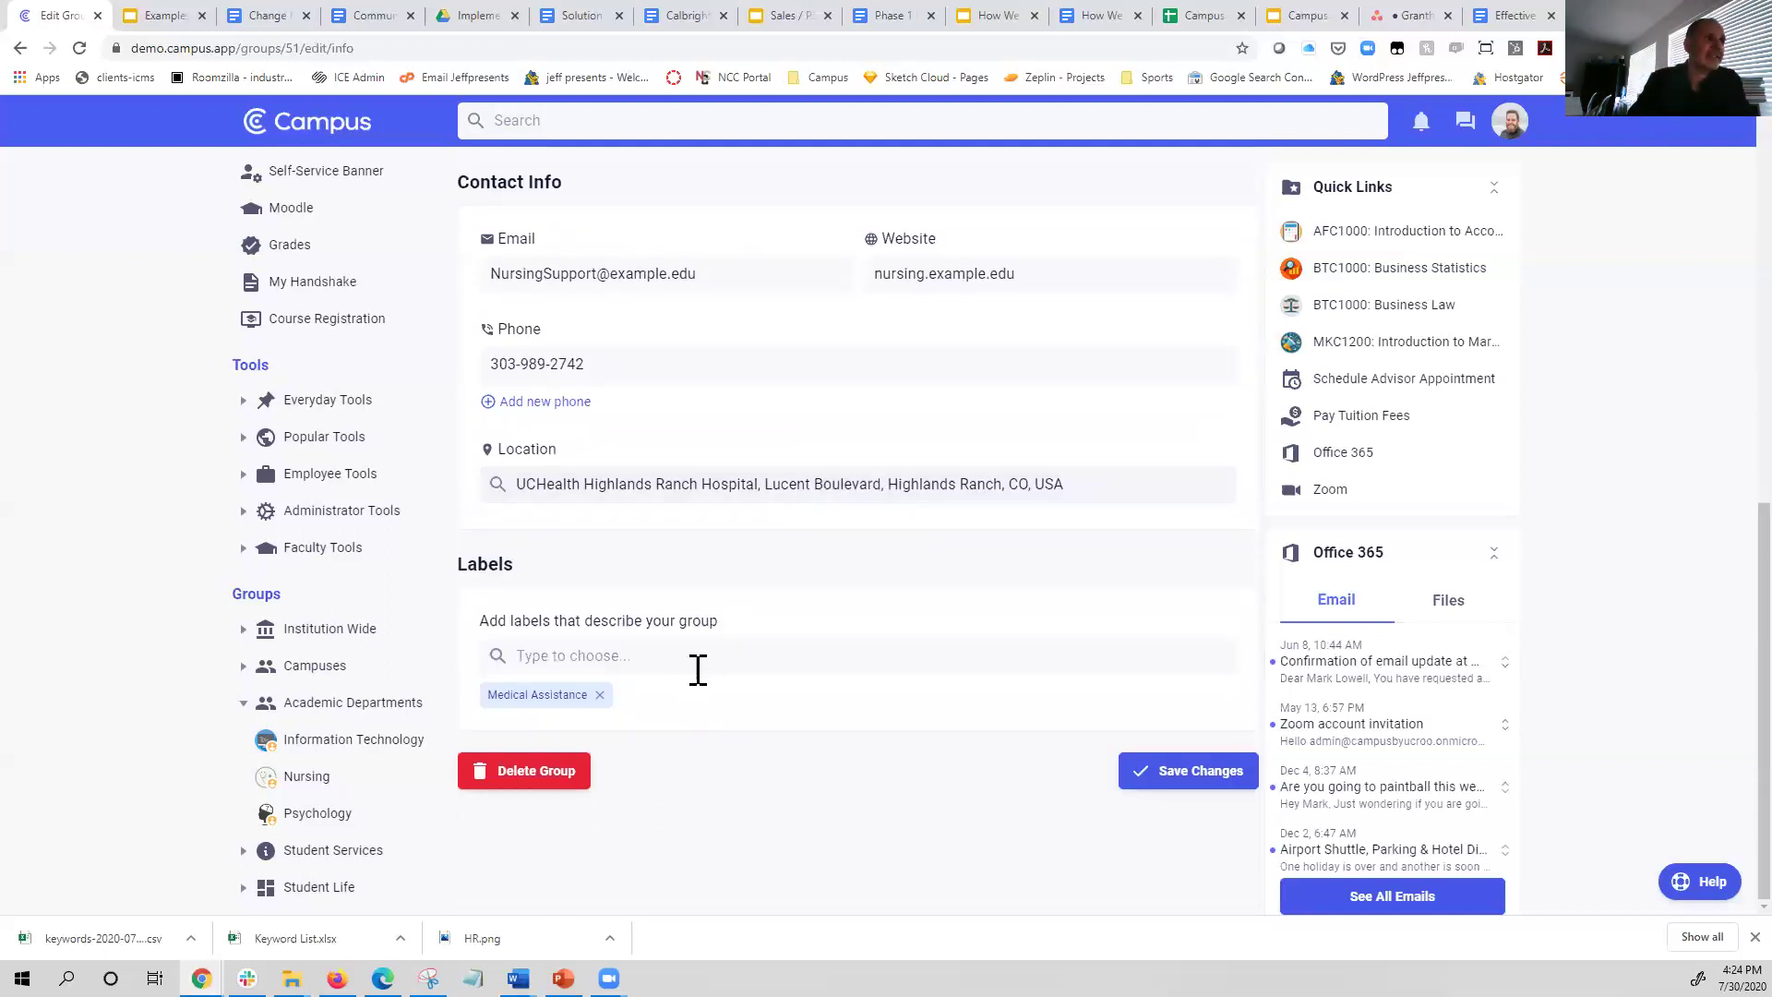
click(664, 657)
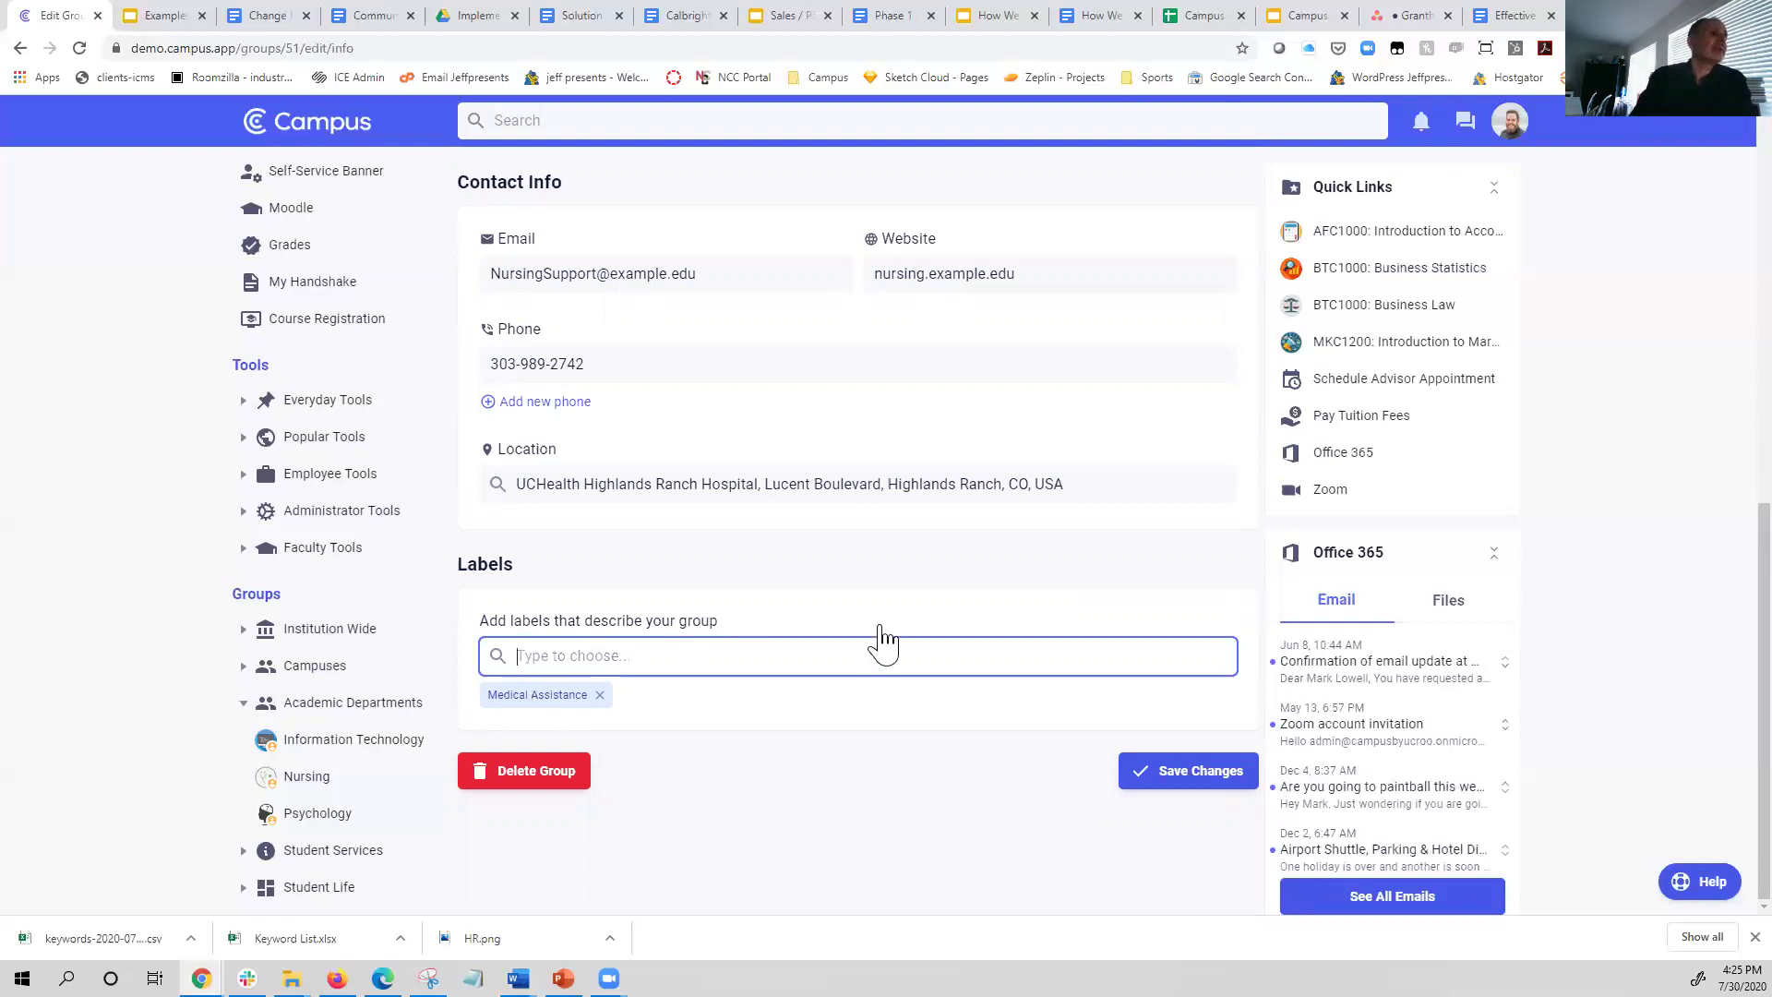
scroll(882, 636, up, 10)
scroll(973, 701, down, 10)
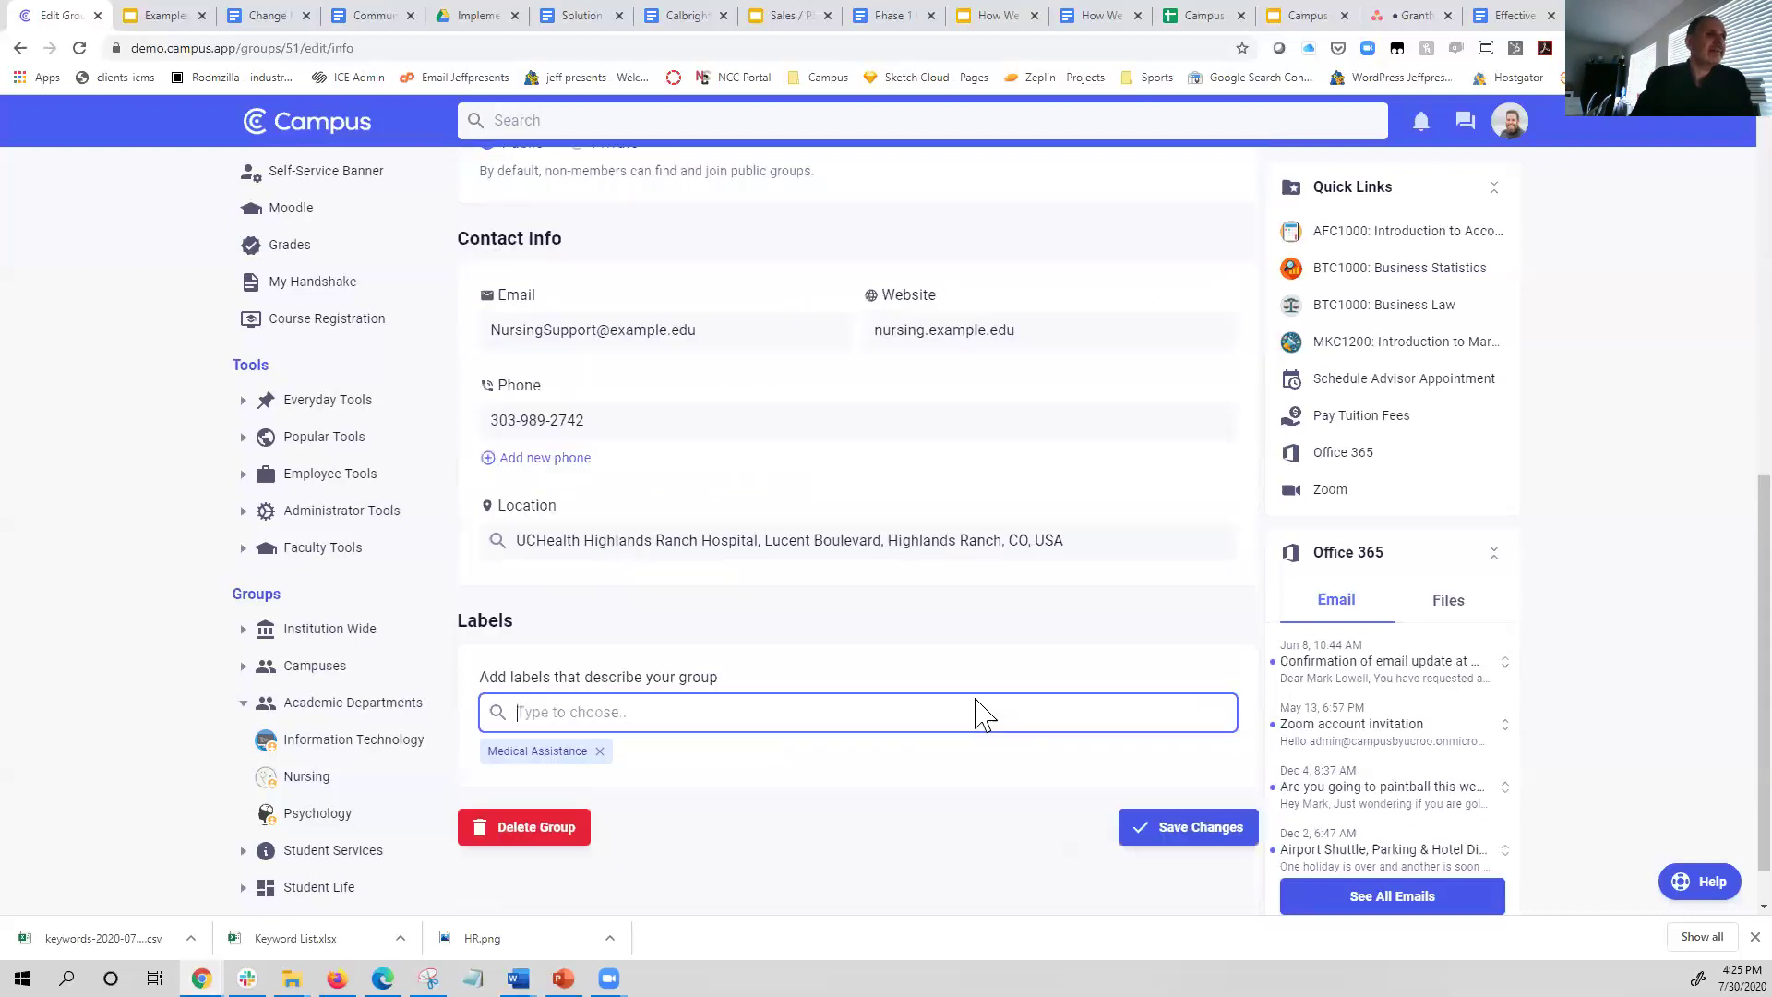
click(1190, 775)
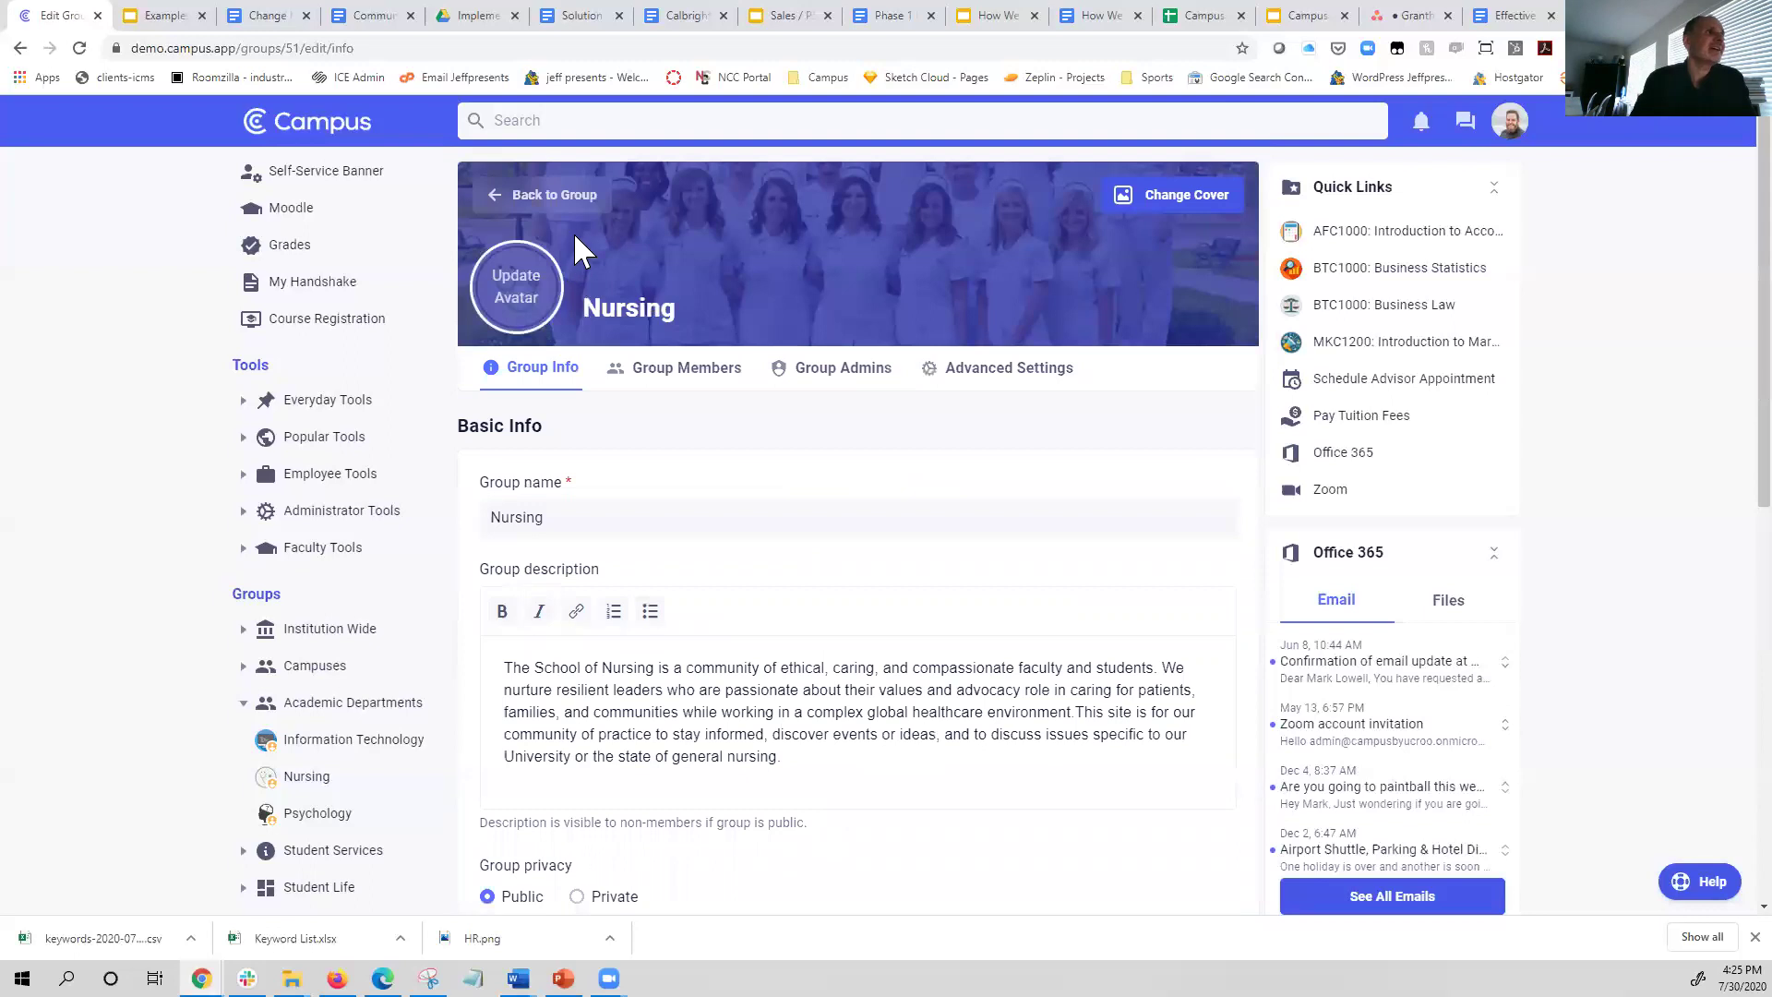
- Open the Nursing group's member management, discard the pending info changes, and examine the field for adding members
click(665, 371)
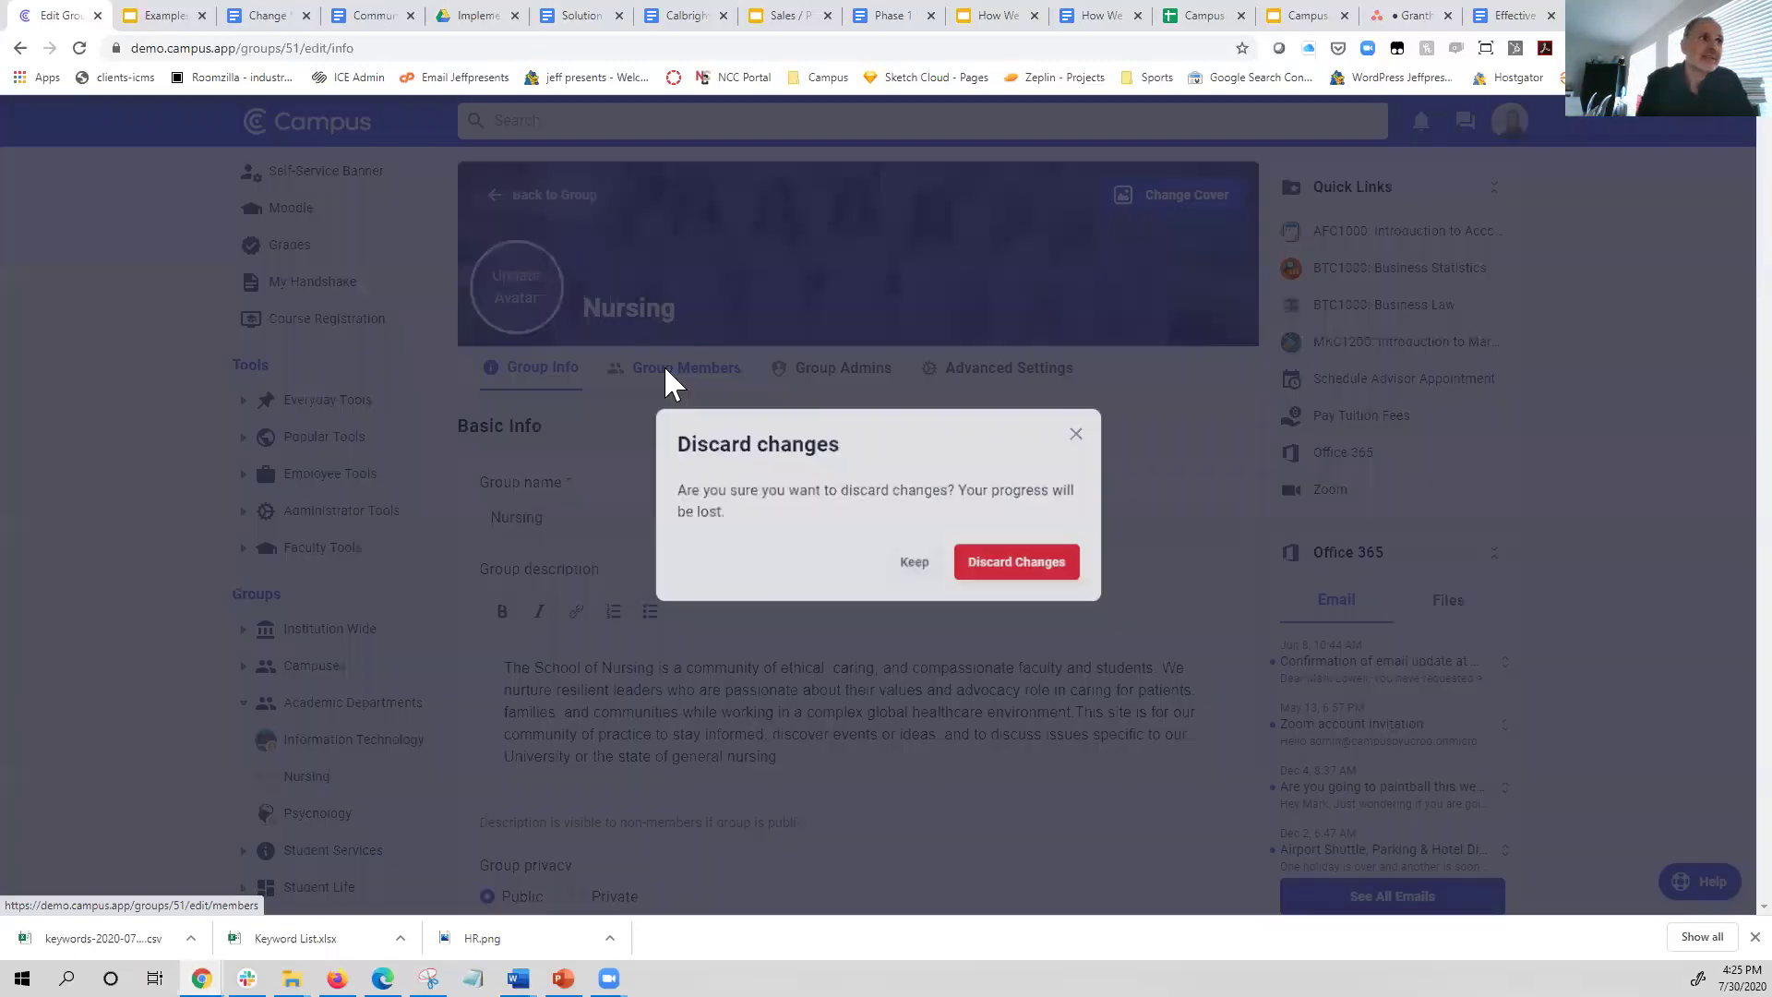
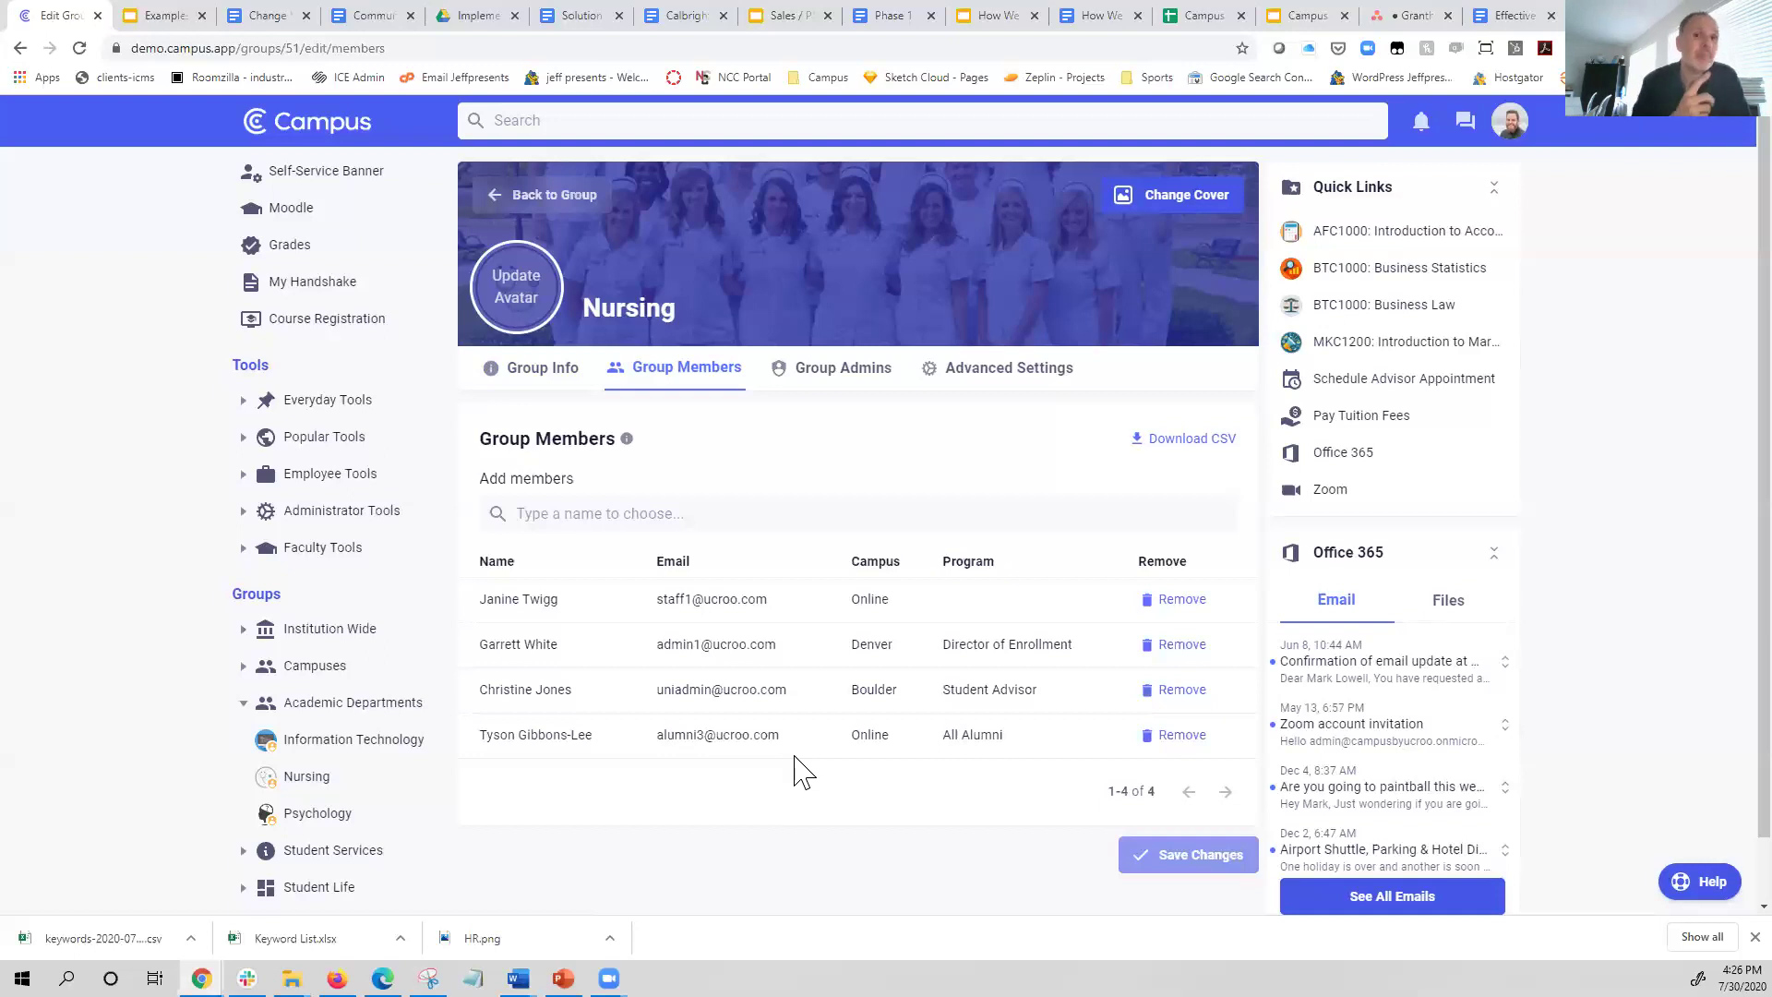
click(611, 517)
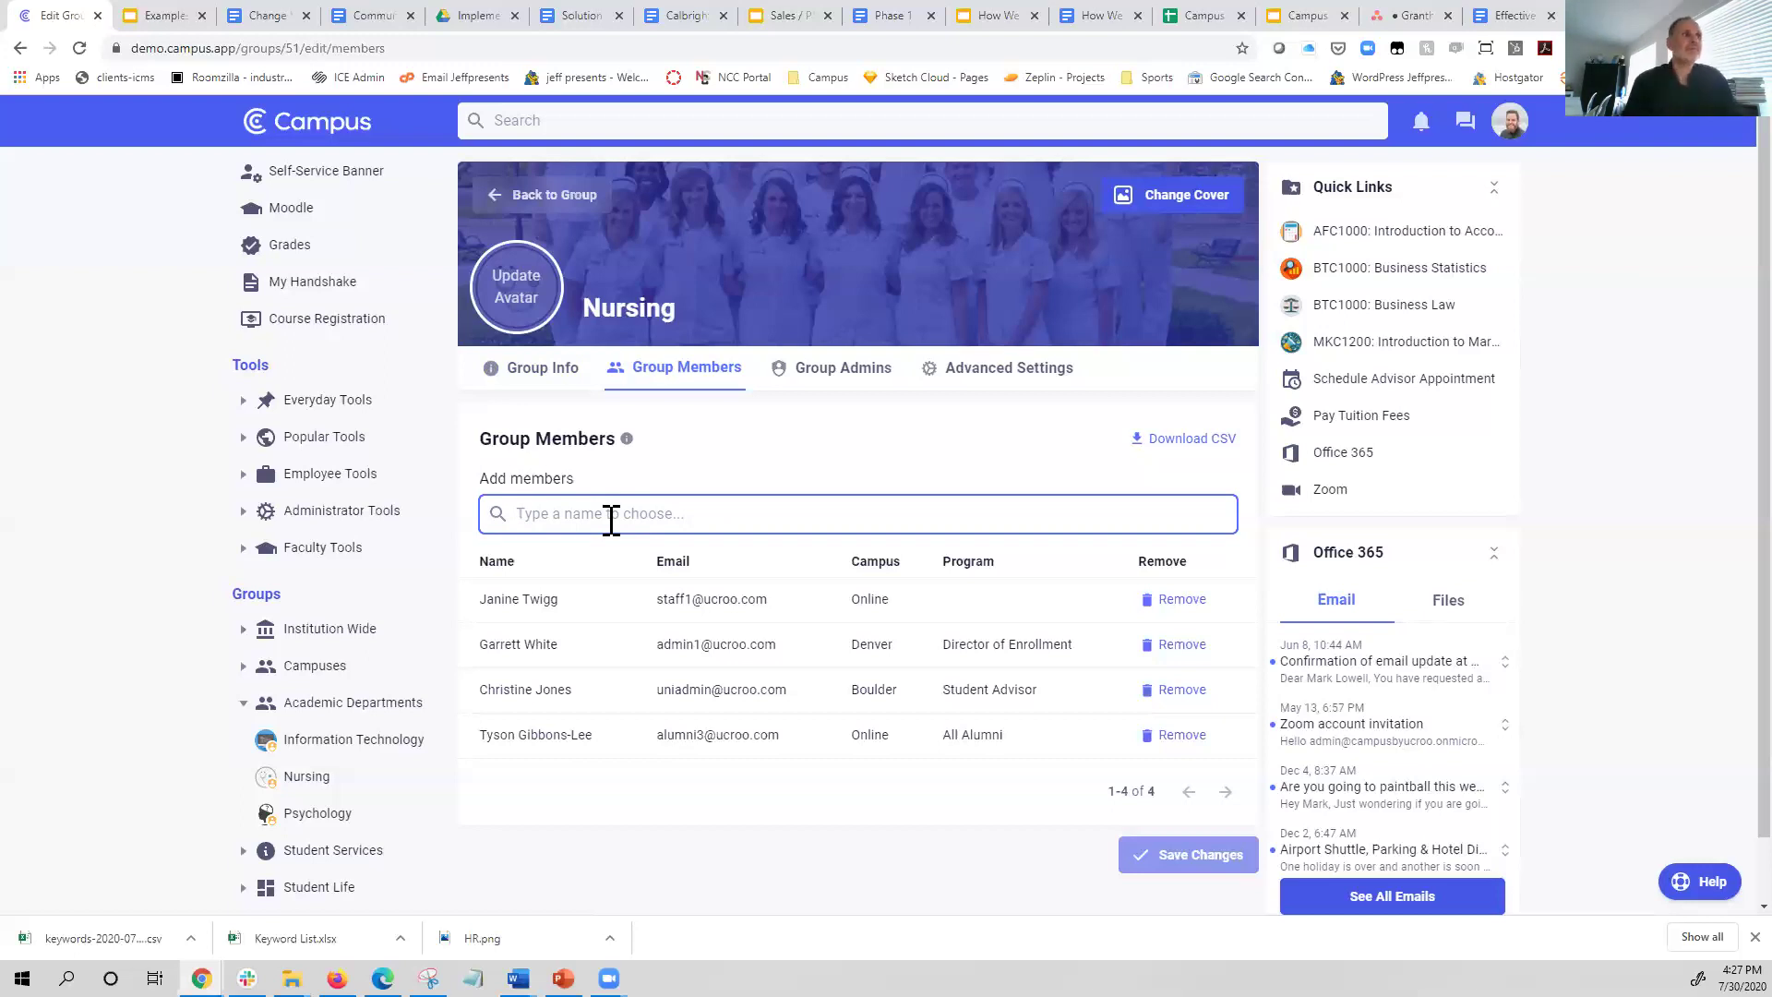
- Add another admin to the Nursing group by searching for "ja" and choosing the second suggested person, and save the change
click(840, 386)
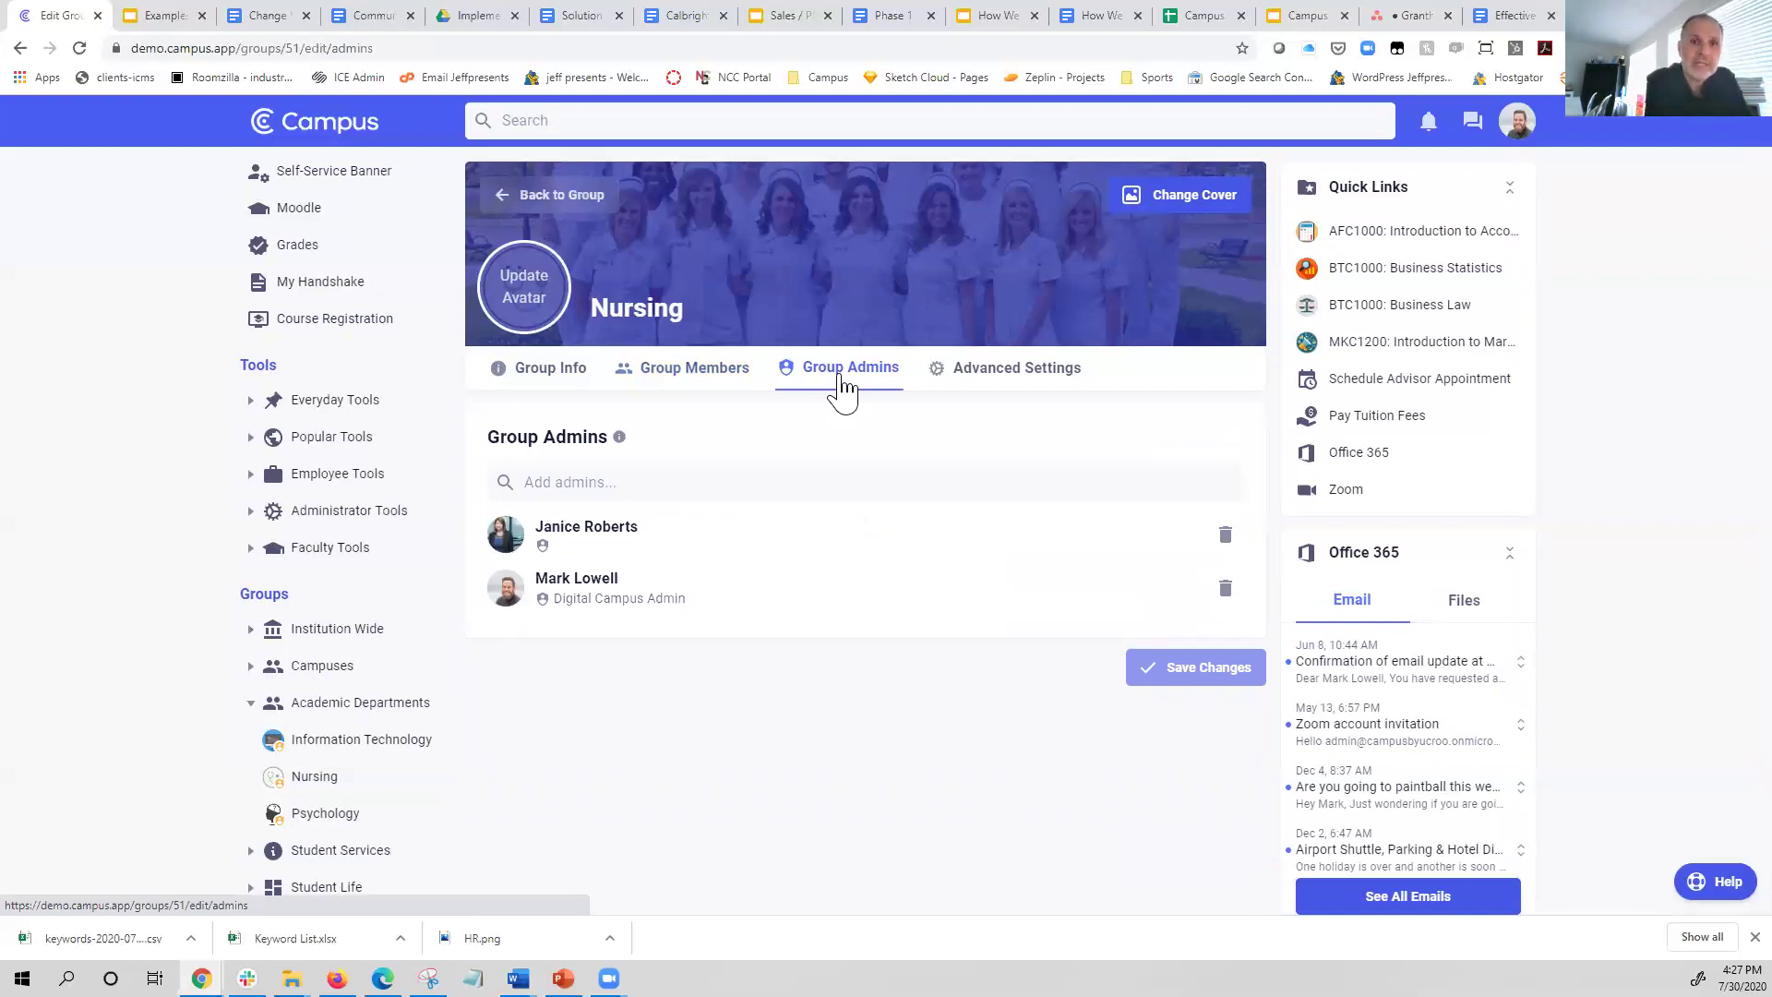
click(635, 483)
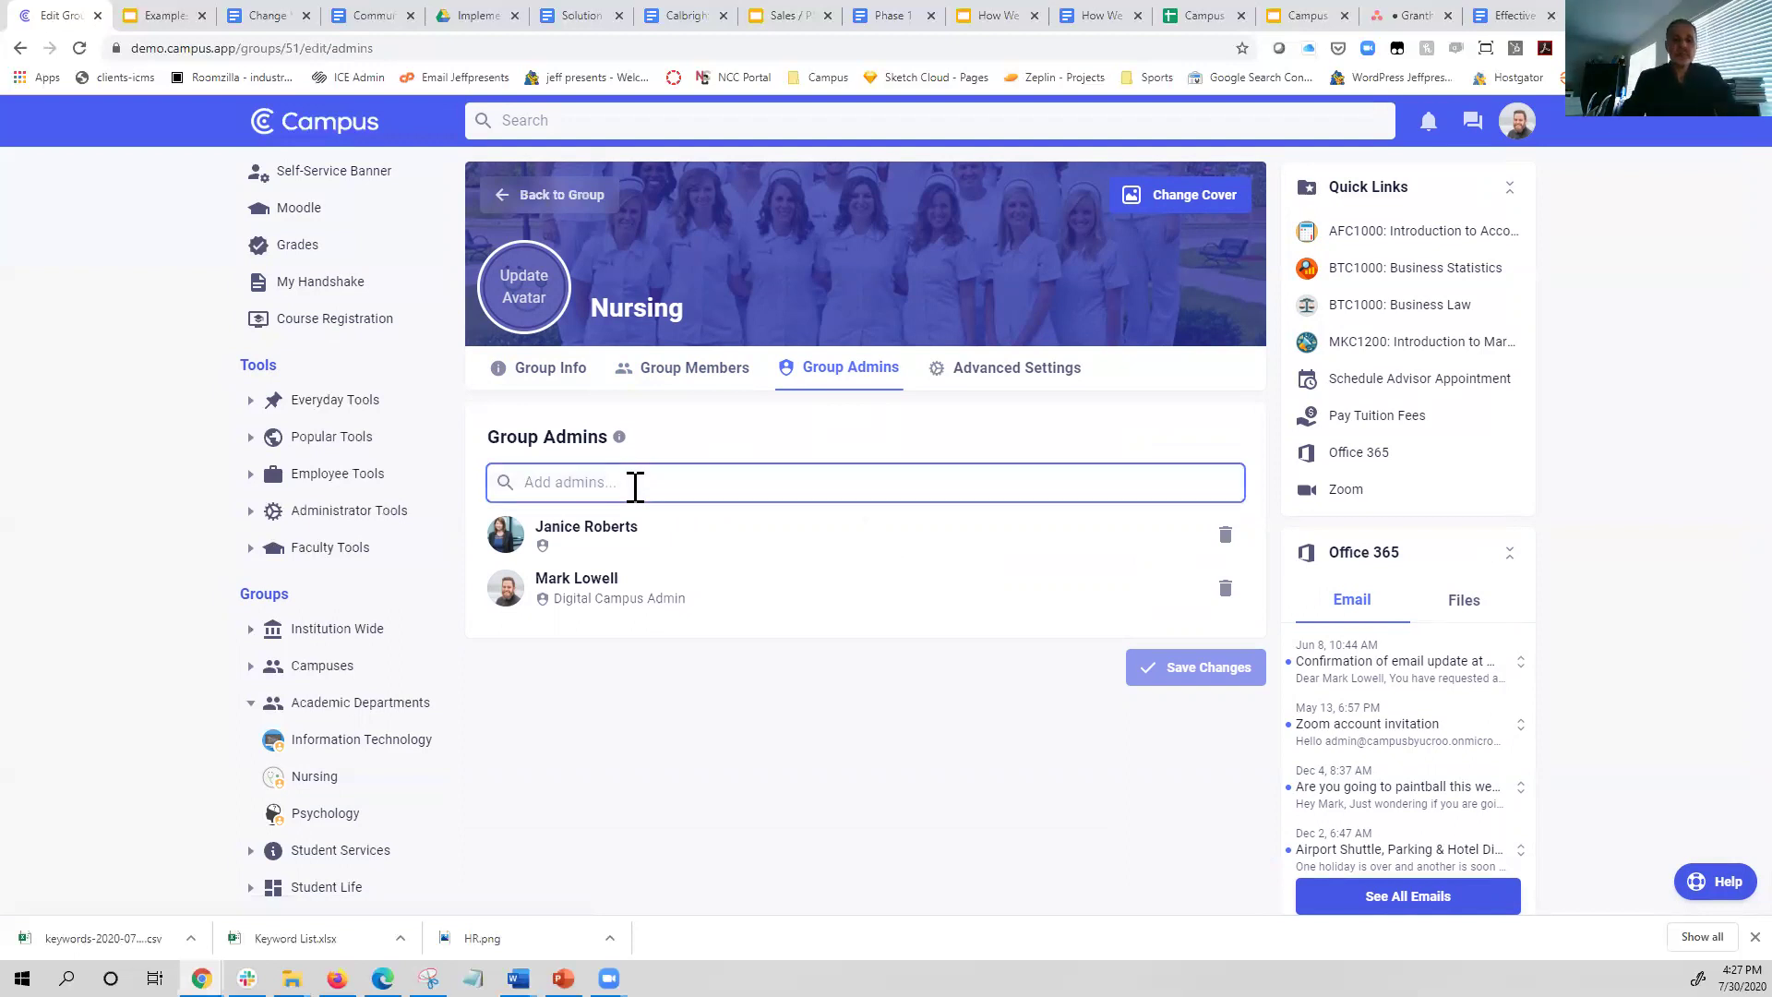
text(ja)
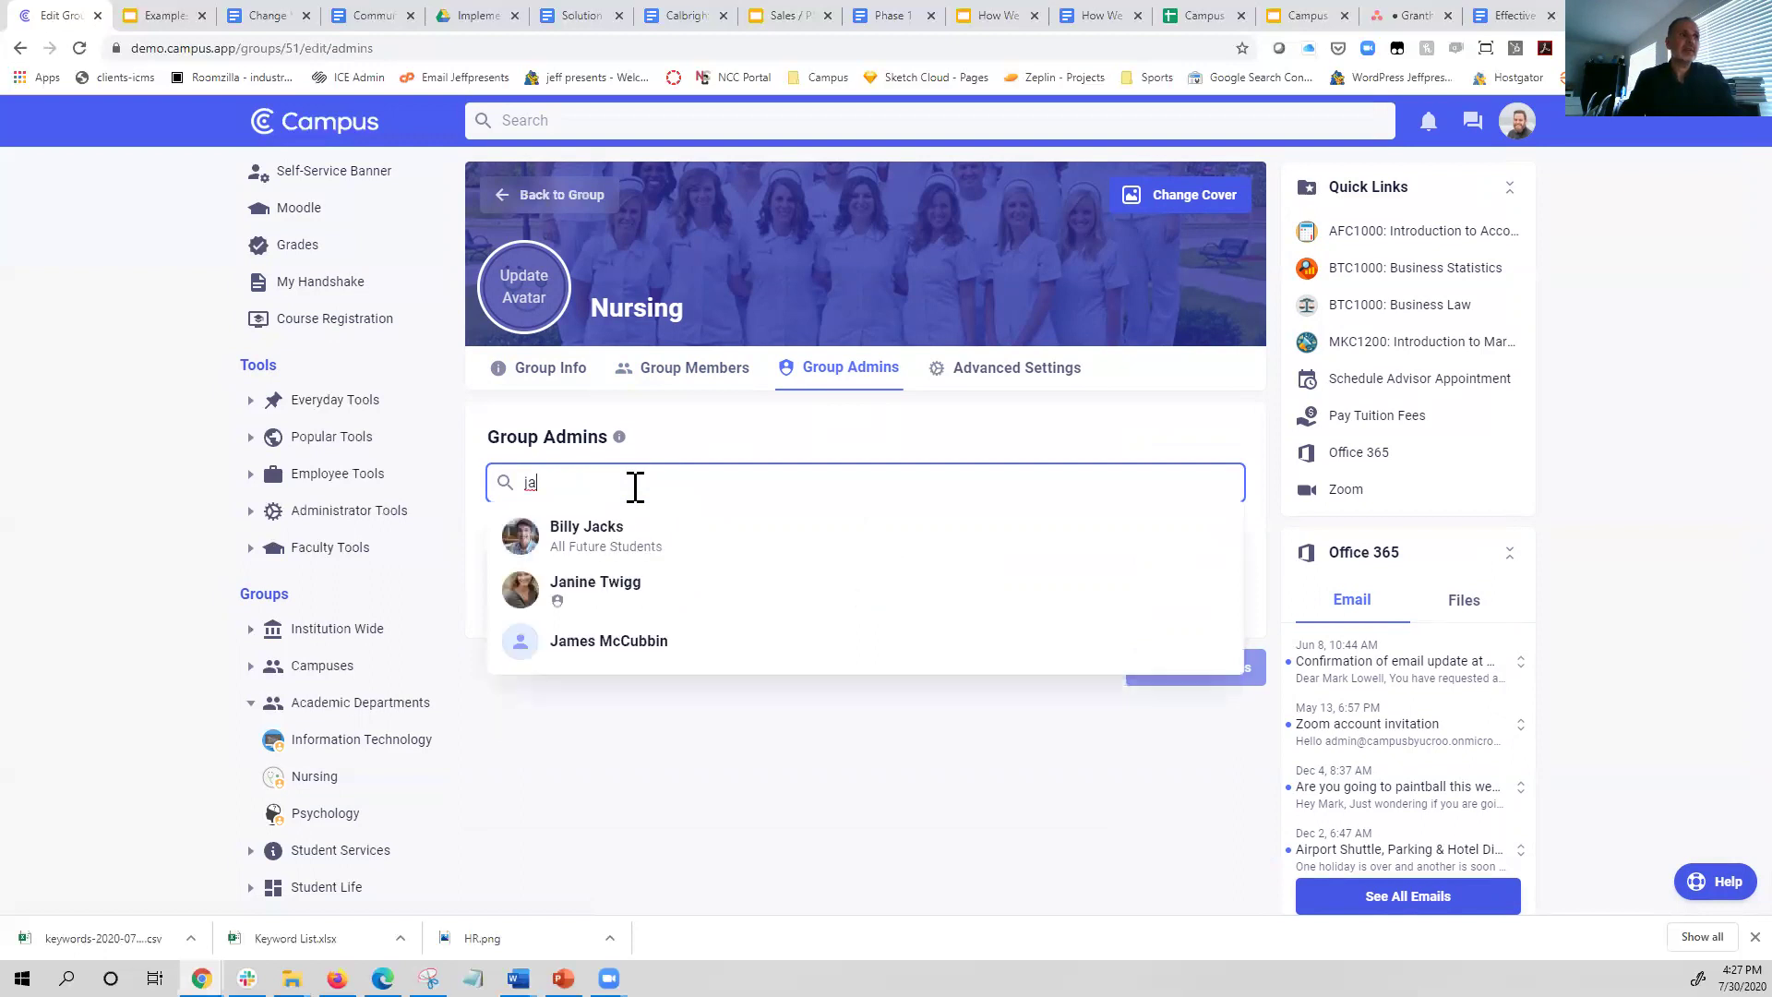
click(598, 584)
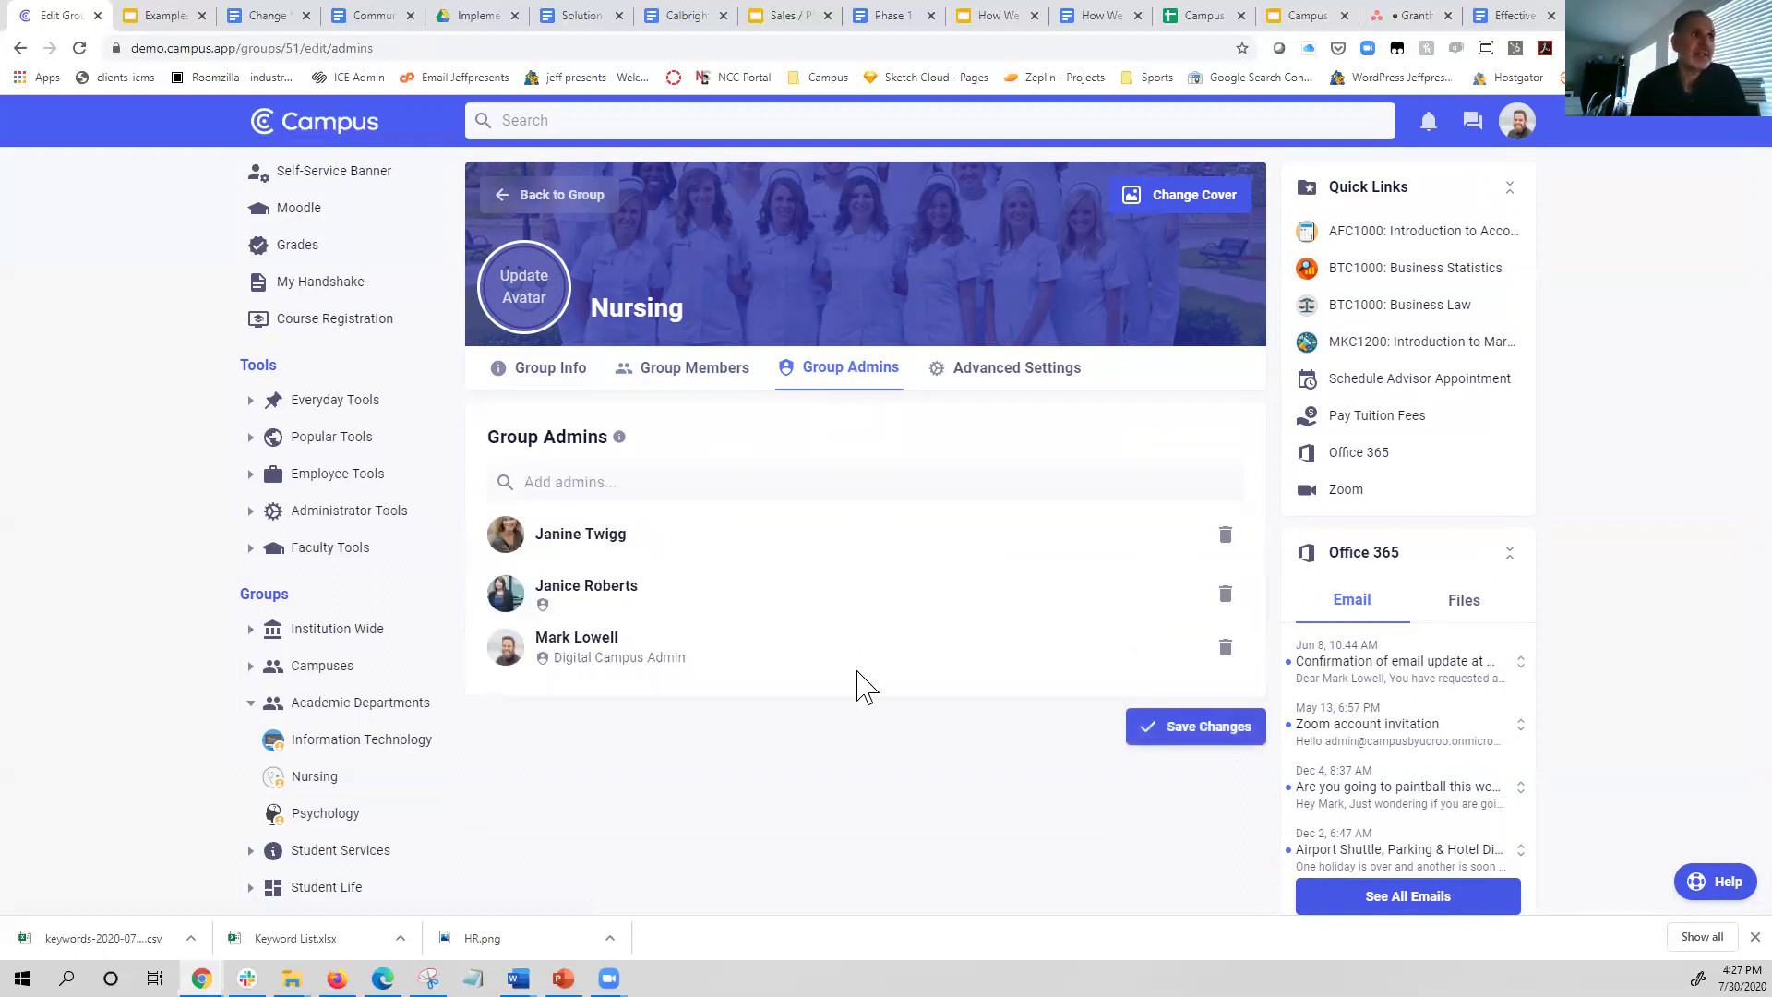
click(1223, 726)
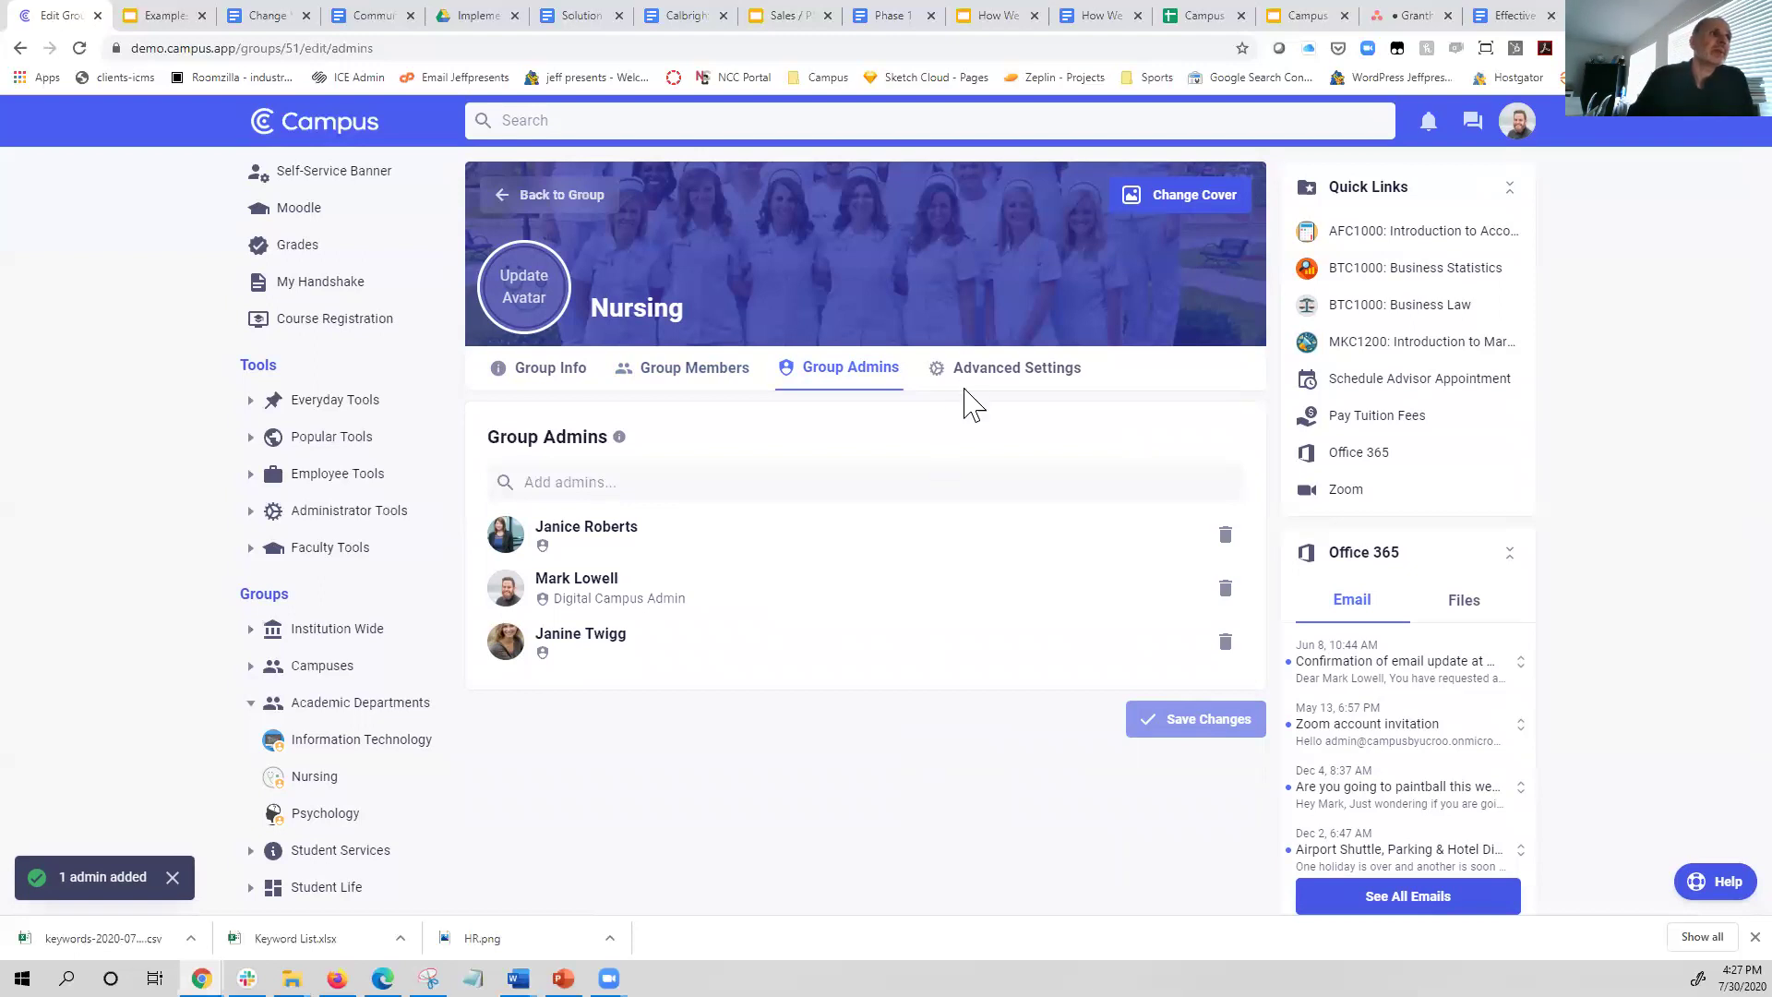
- Review the Nursing group's advanced settings for event and file features and for joining, posting, commenting and management permissions
click(1001, 380)
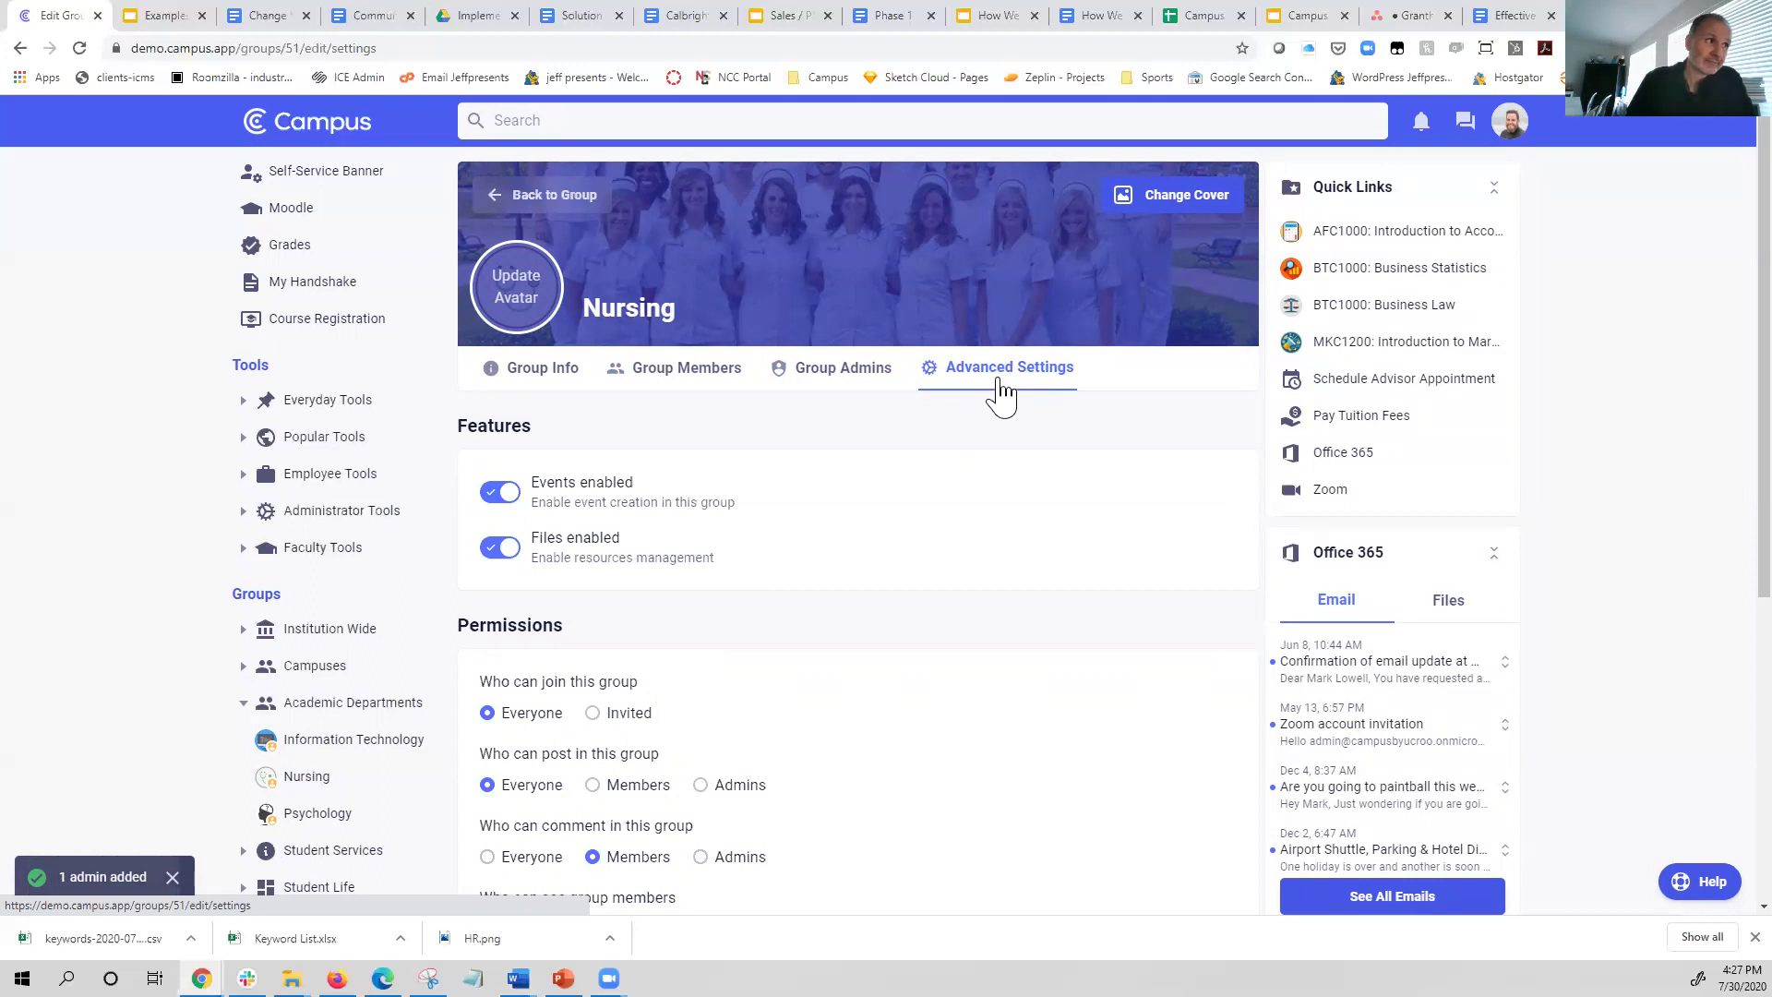
scroll(937, 593, down, 3)
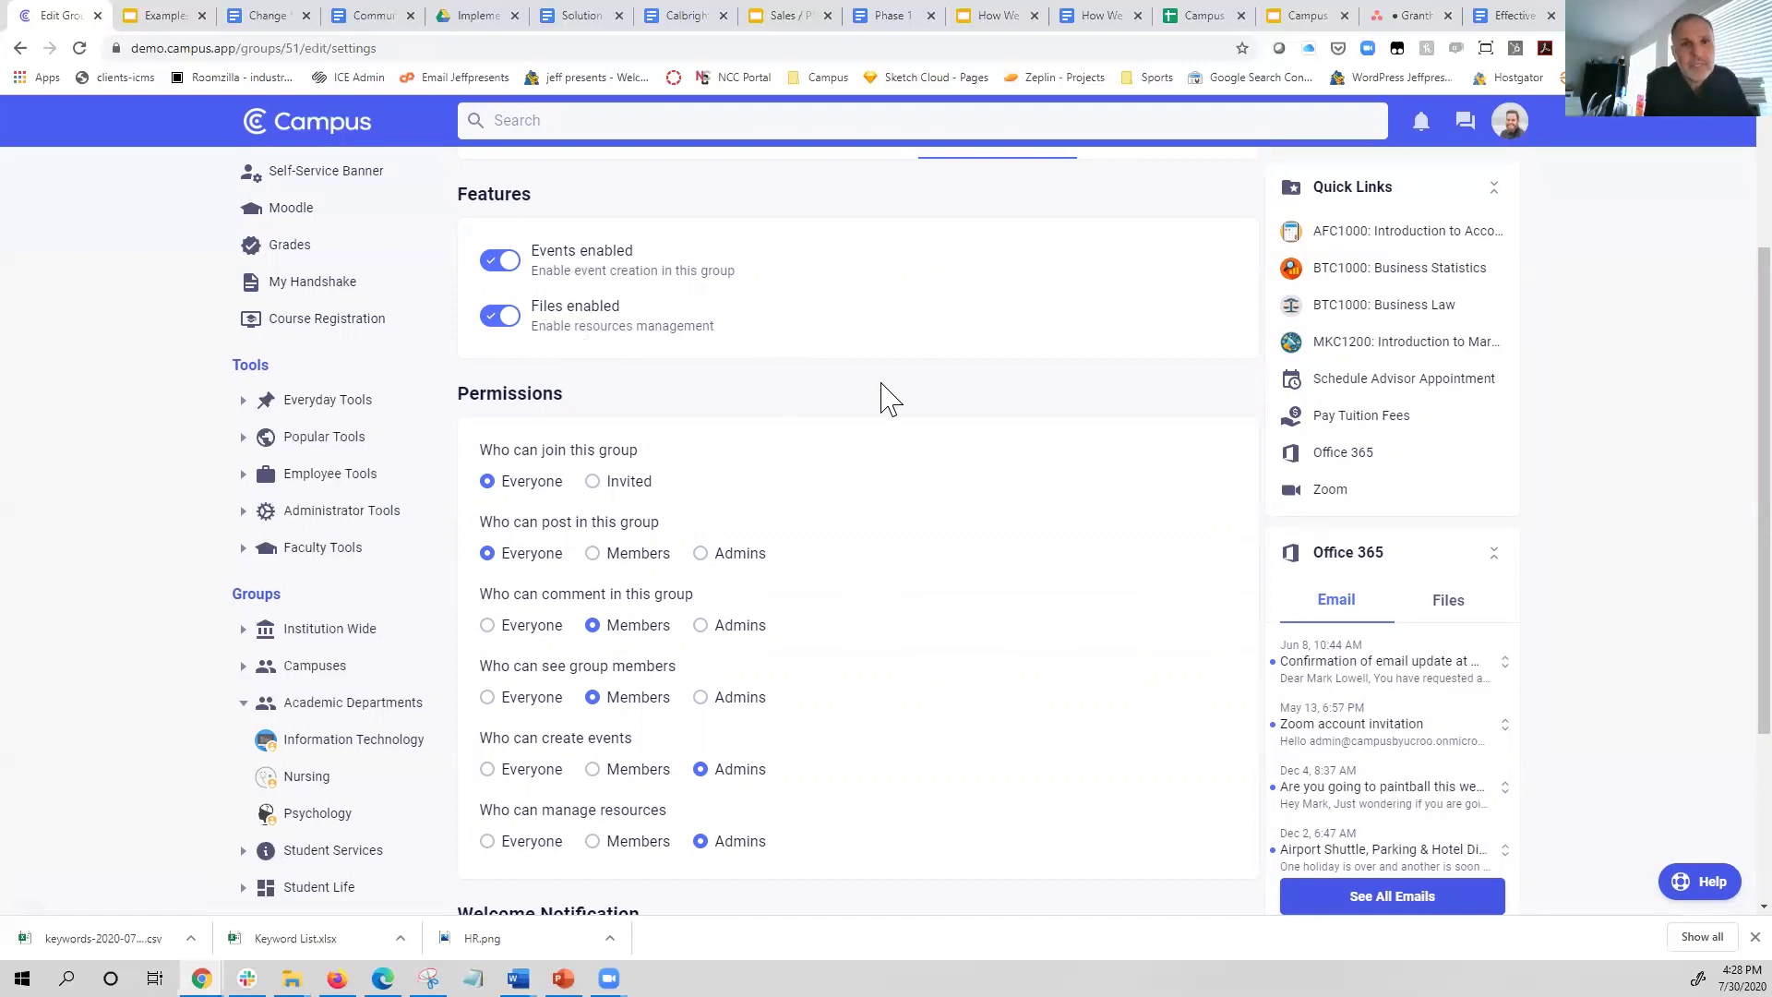
scroll(882, 397, up, 3)
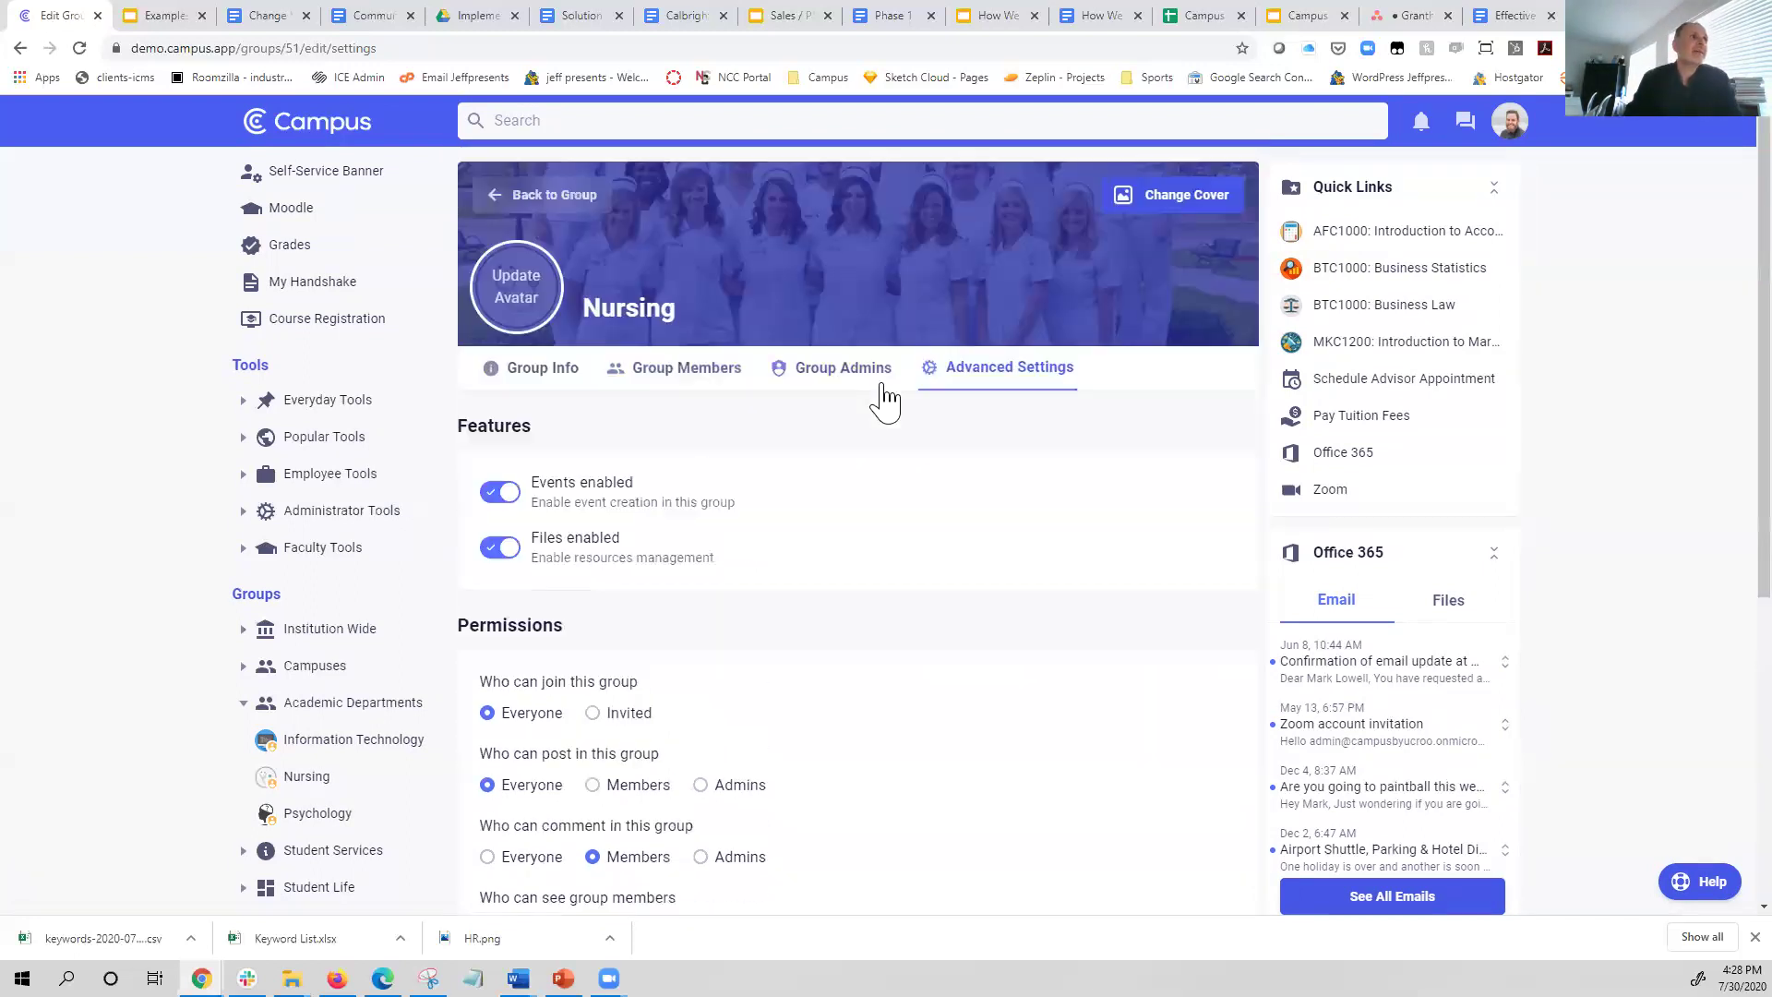
- Return from the settings to the Nursing group's page and view its events and its resources
click(543, 201)
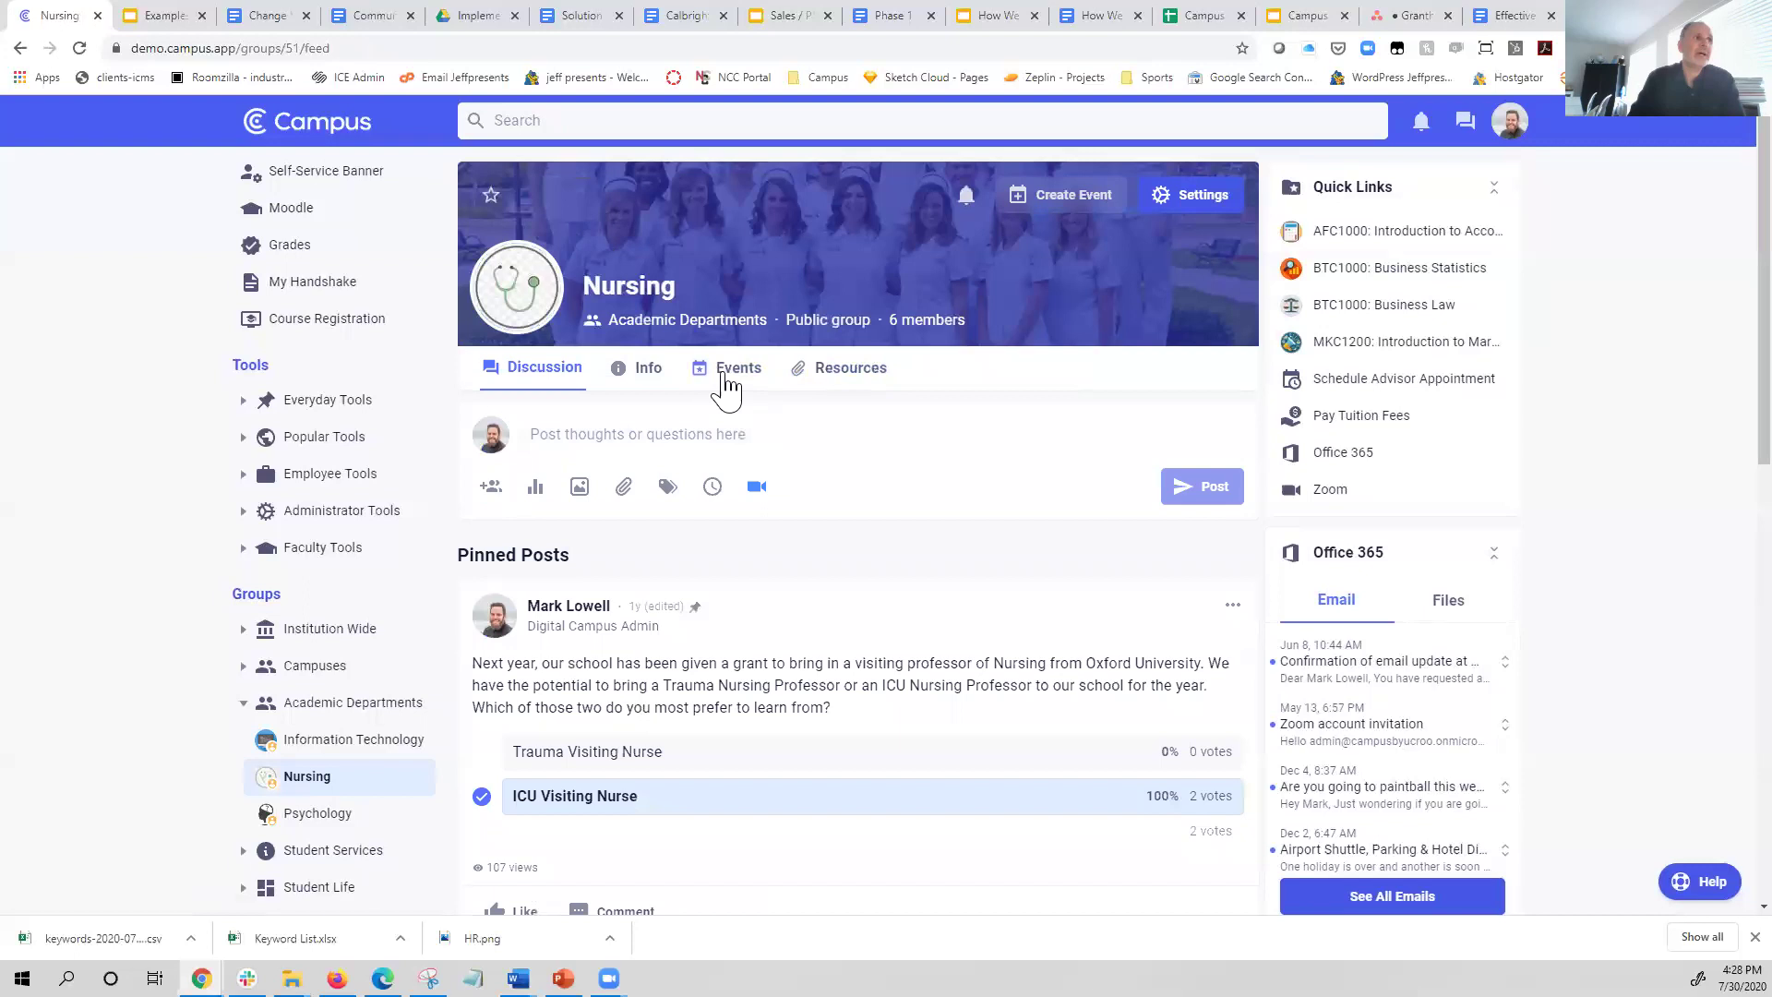
click(736, 374)
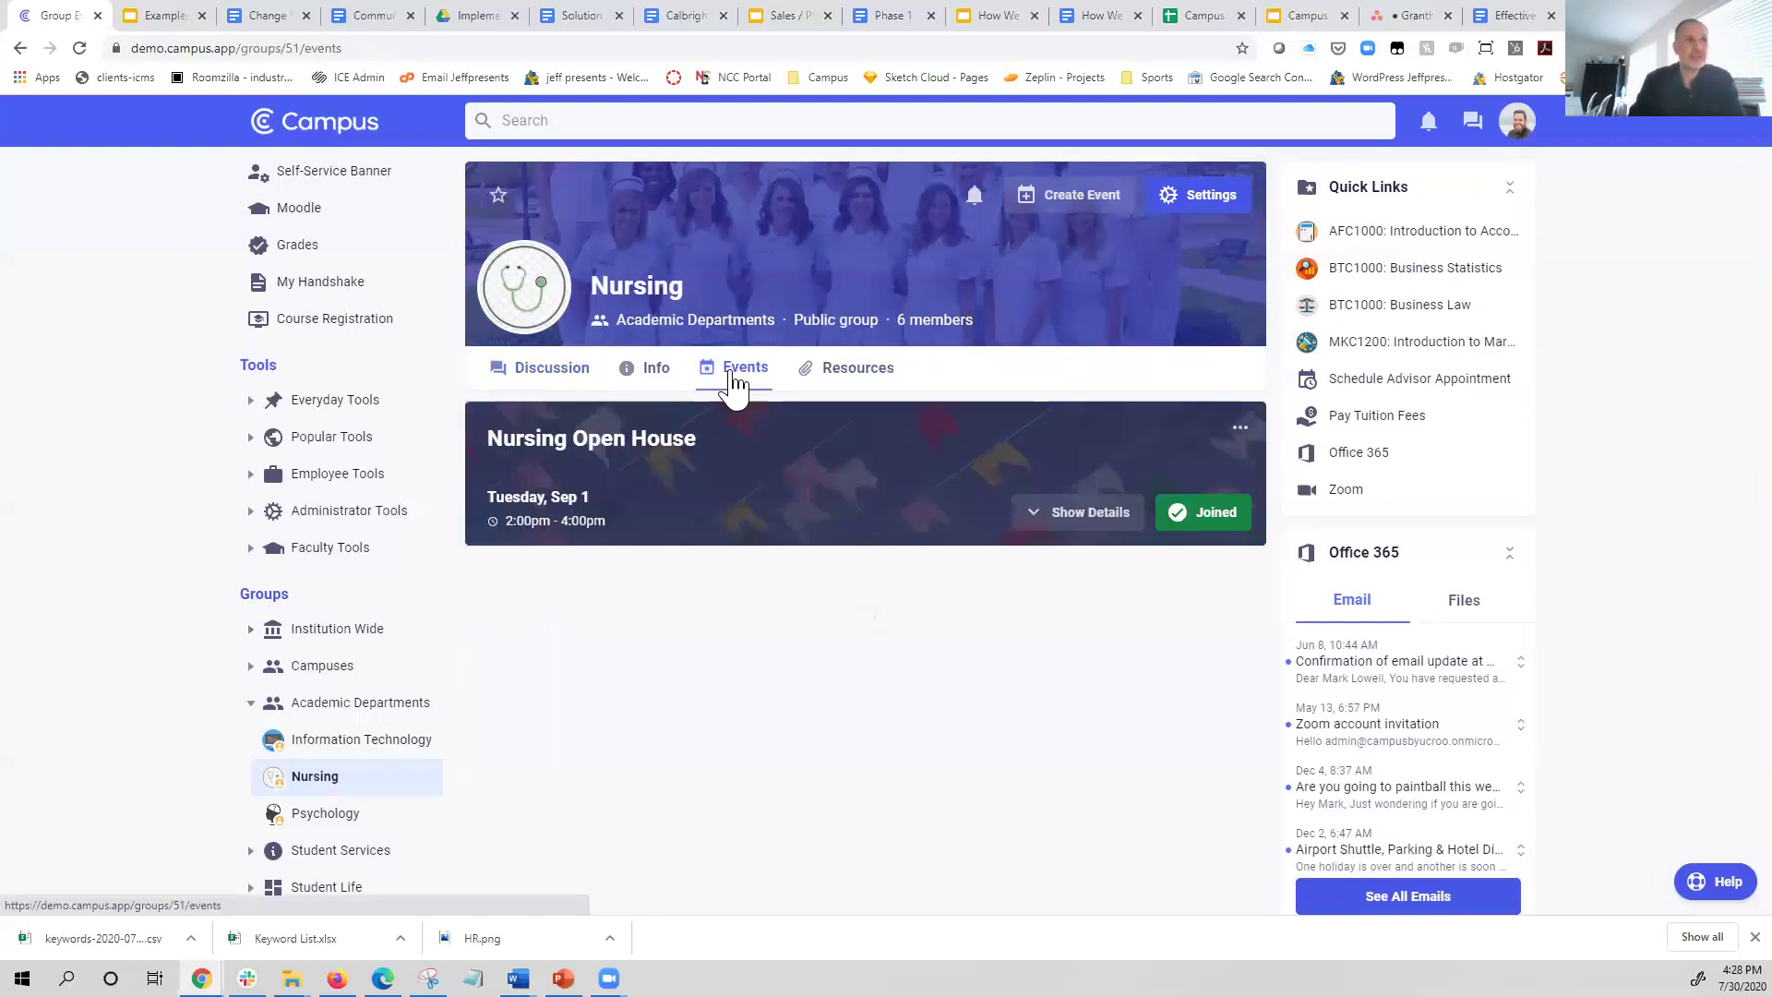
click(865, 371)
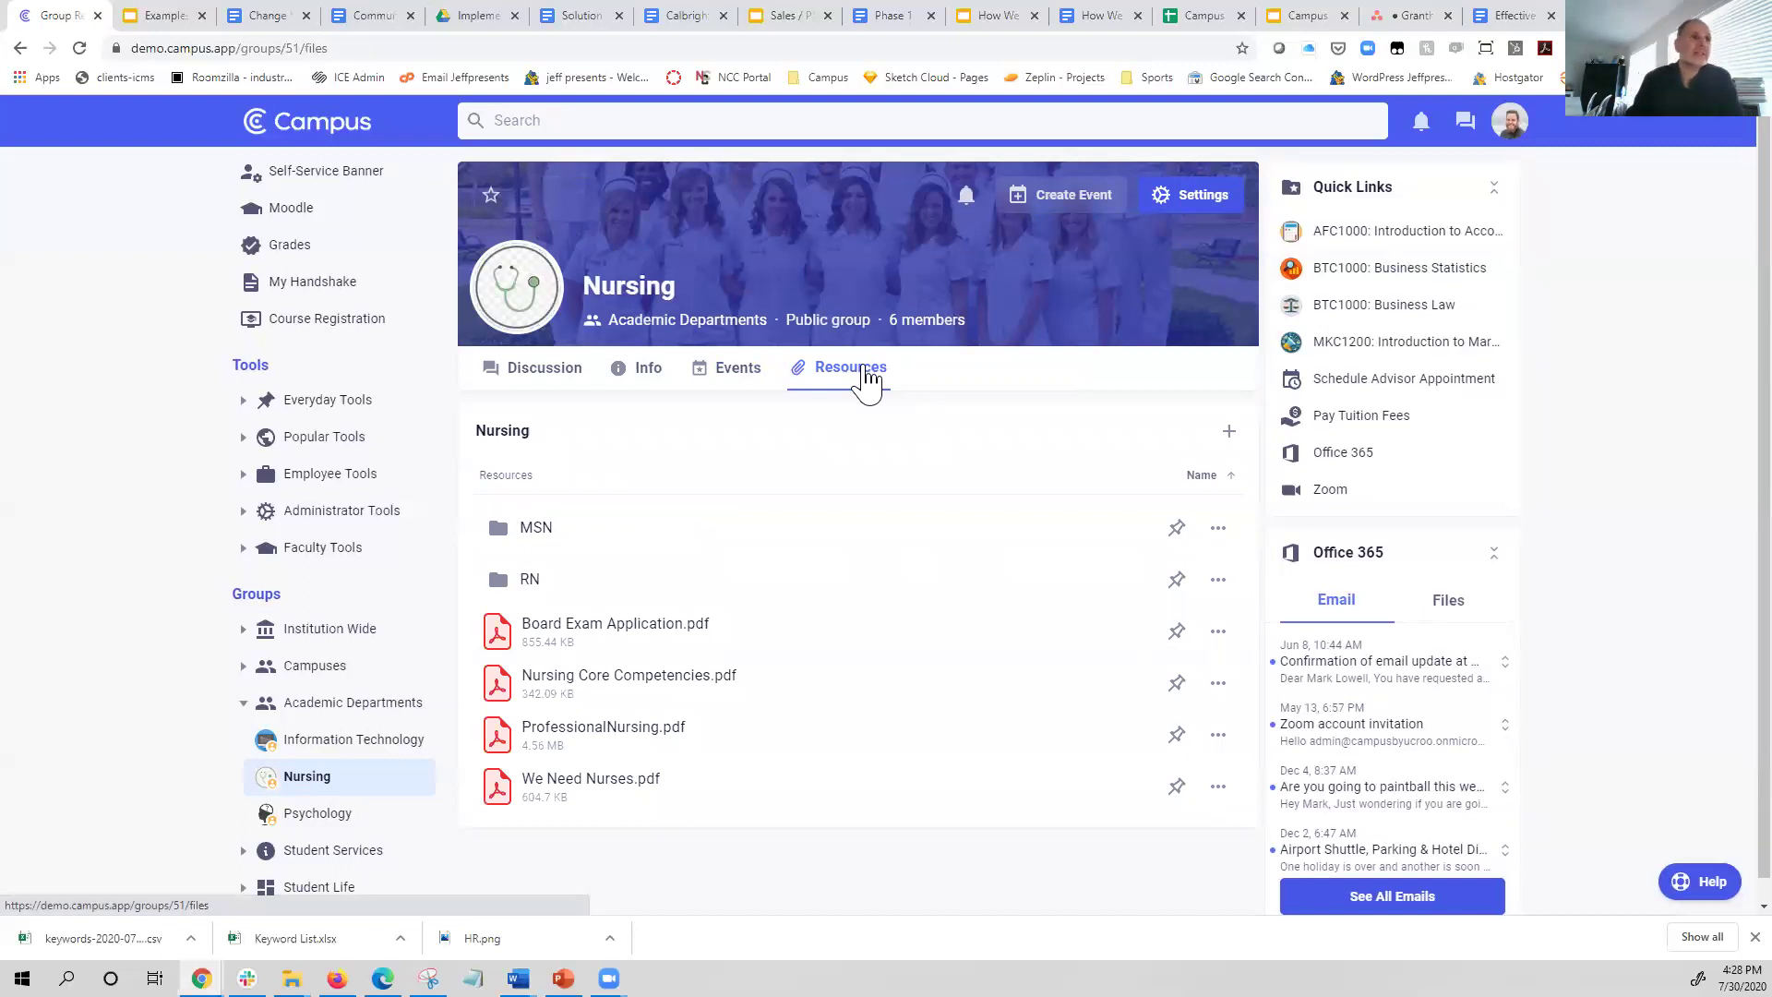
- Examine the choices for adding files, folders or links to the Nursing group's resources without adding anything
click(1229, 431)
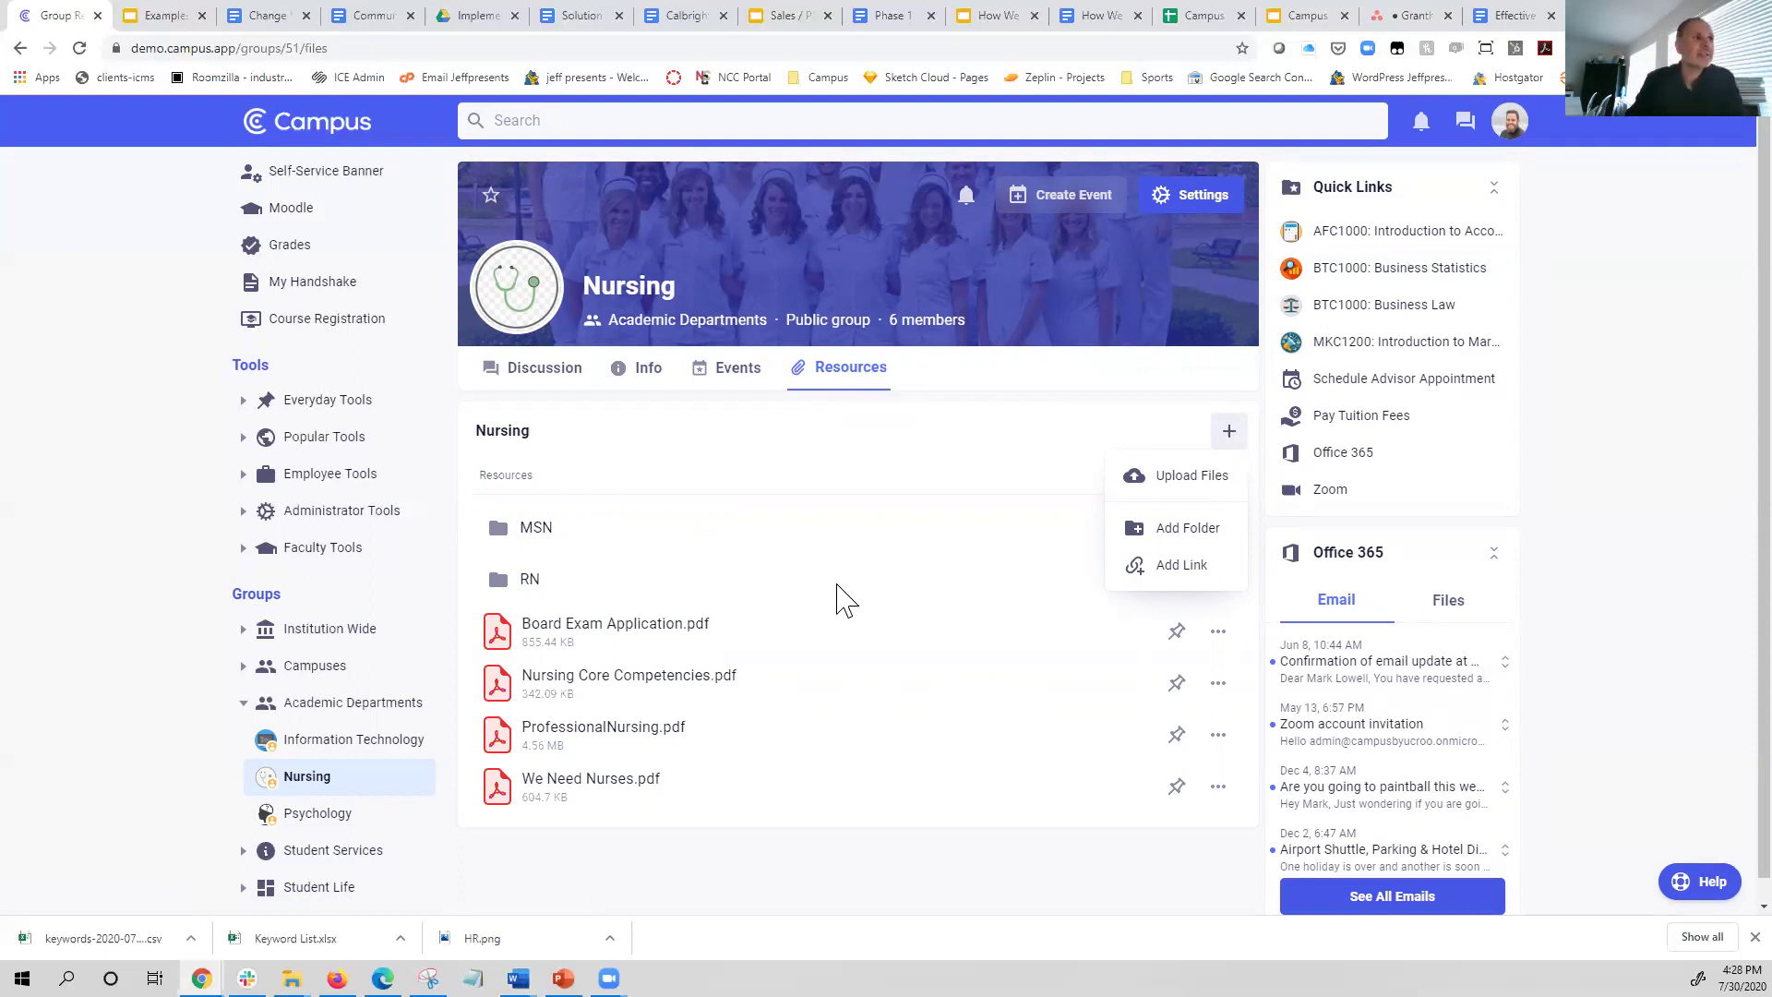
click(751, 491)
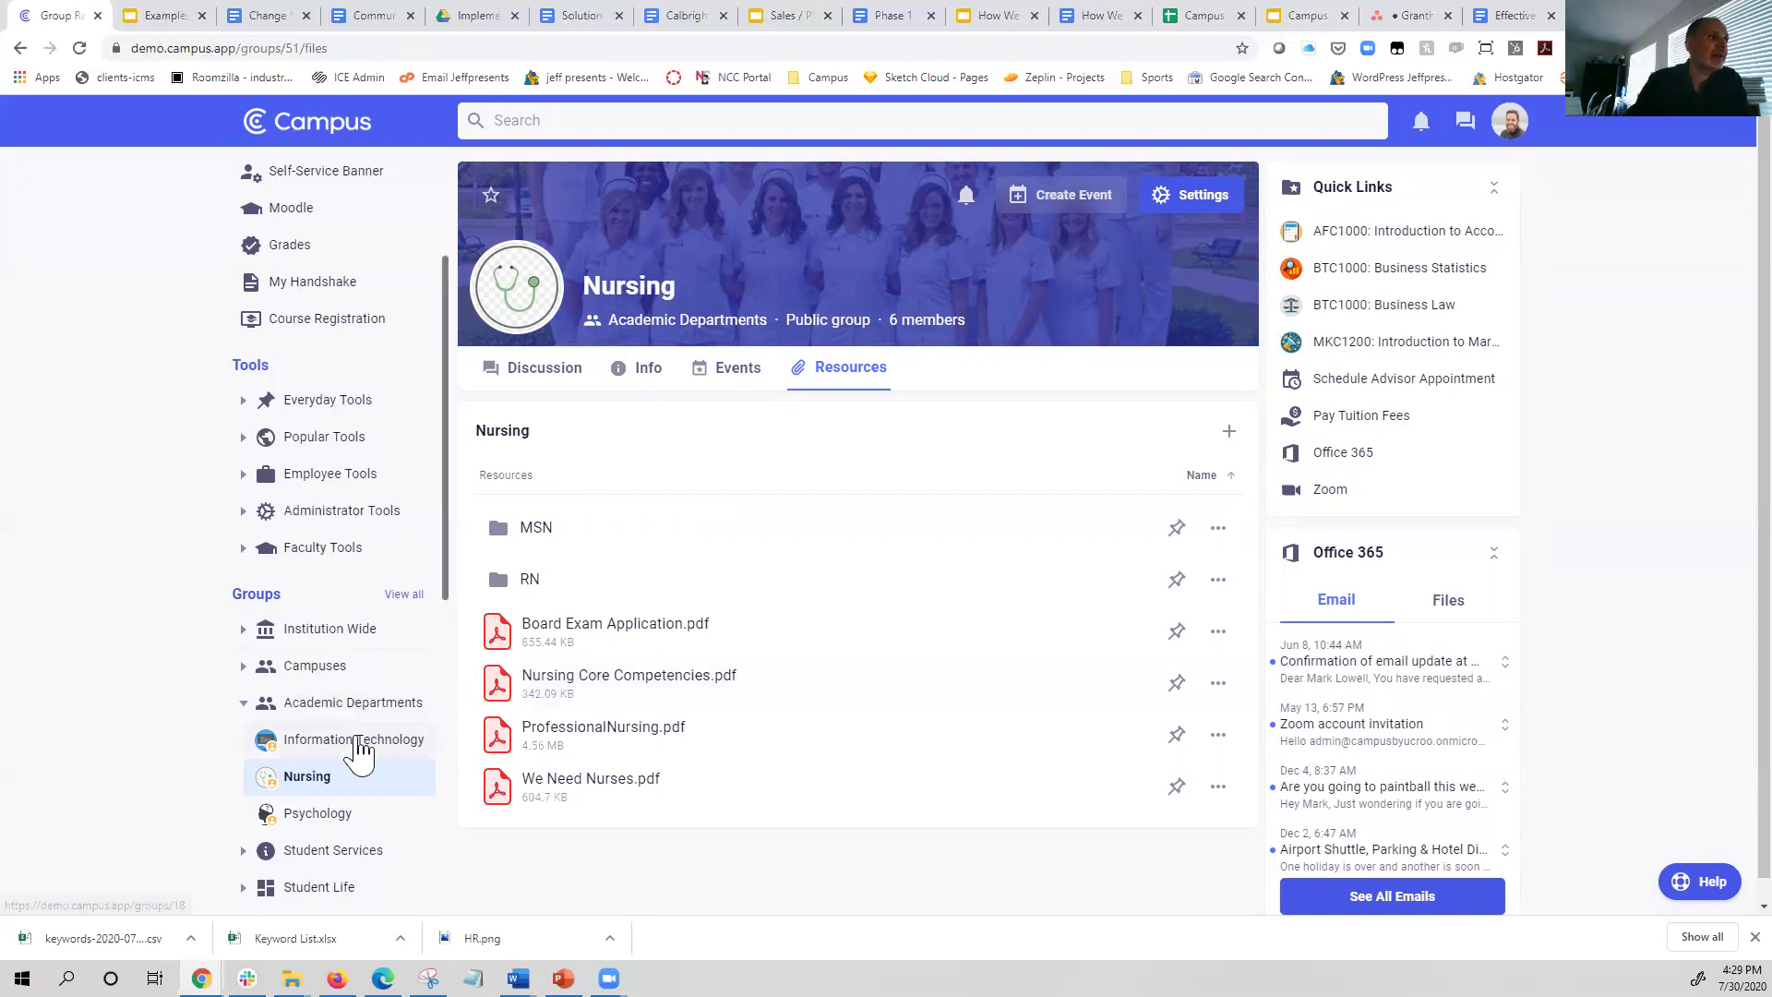
scroll(356, 743, down, 6)
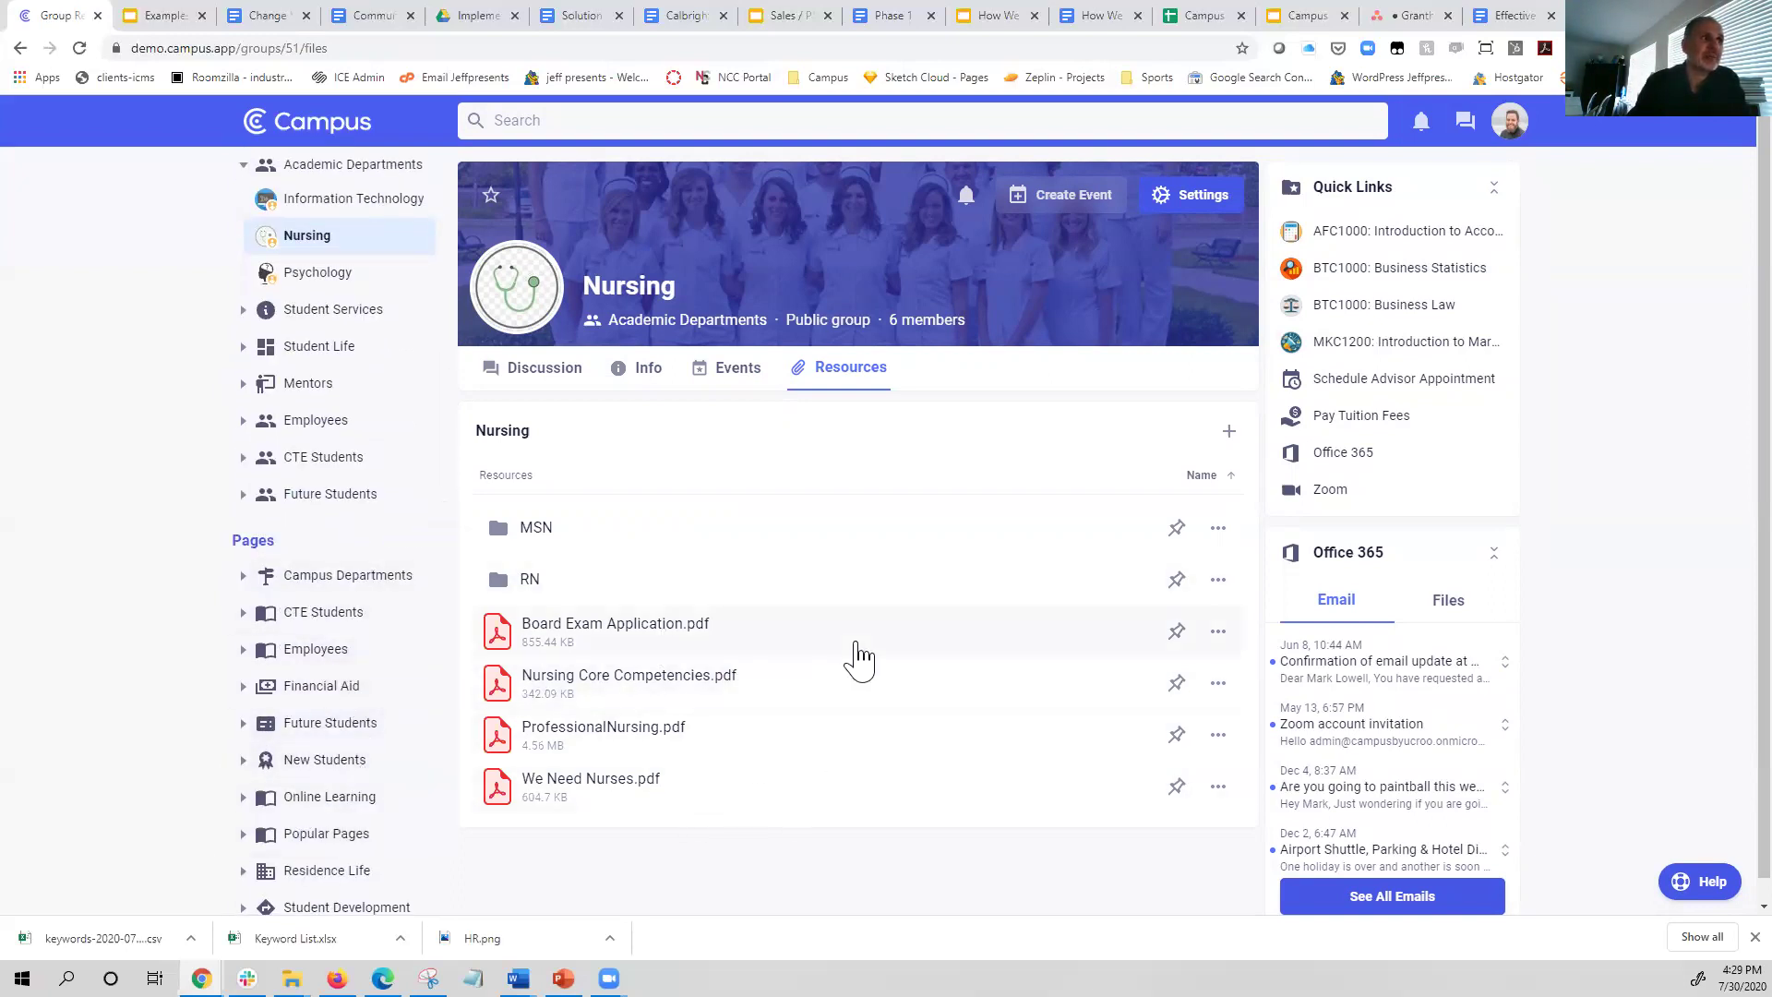
click(1229, 431)
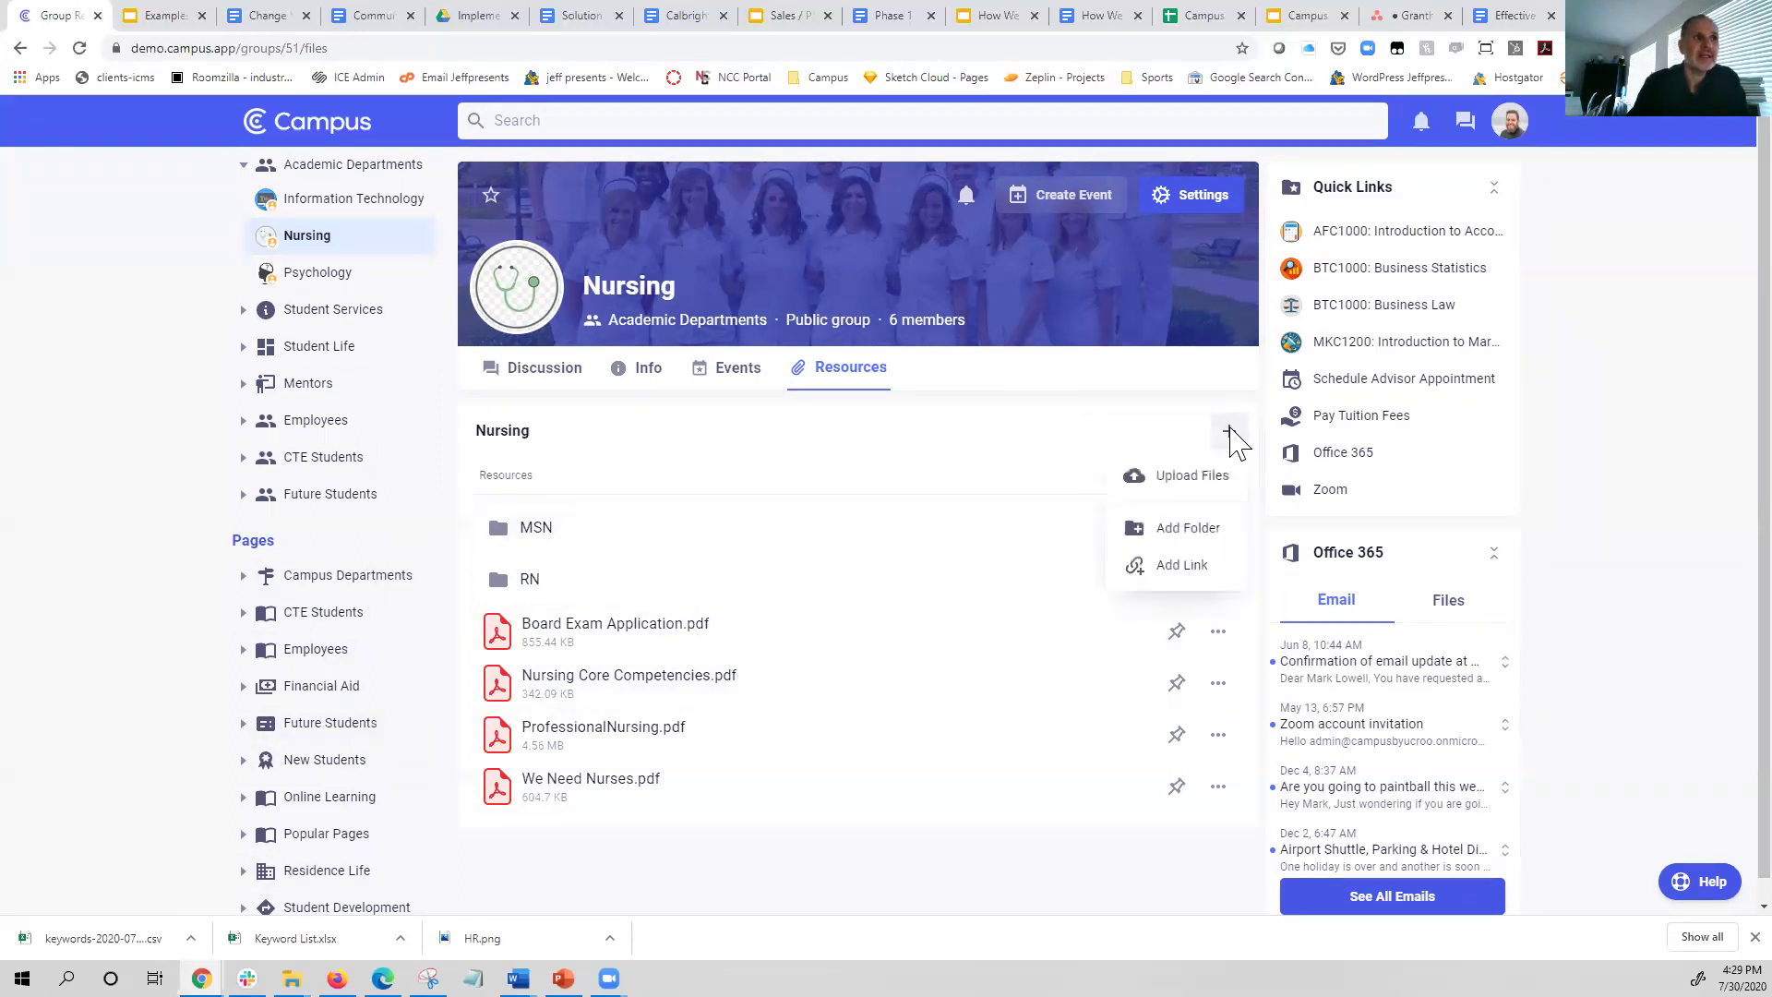
click(970, 455)
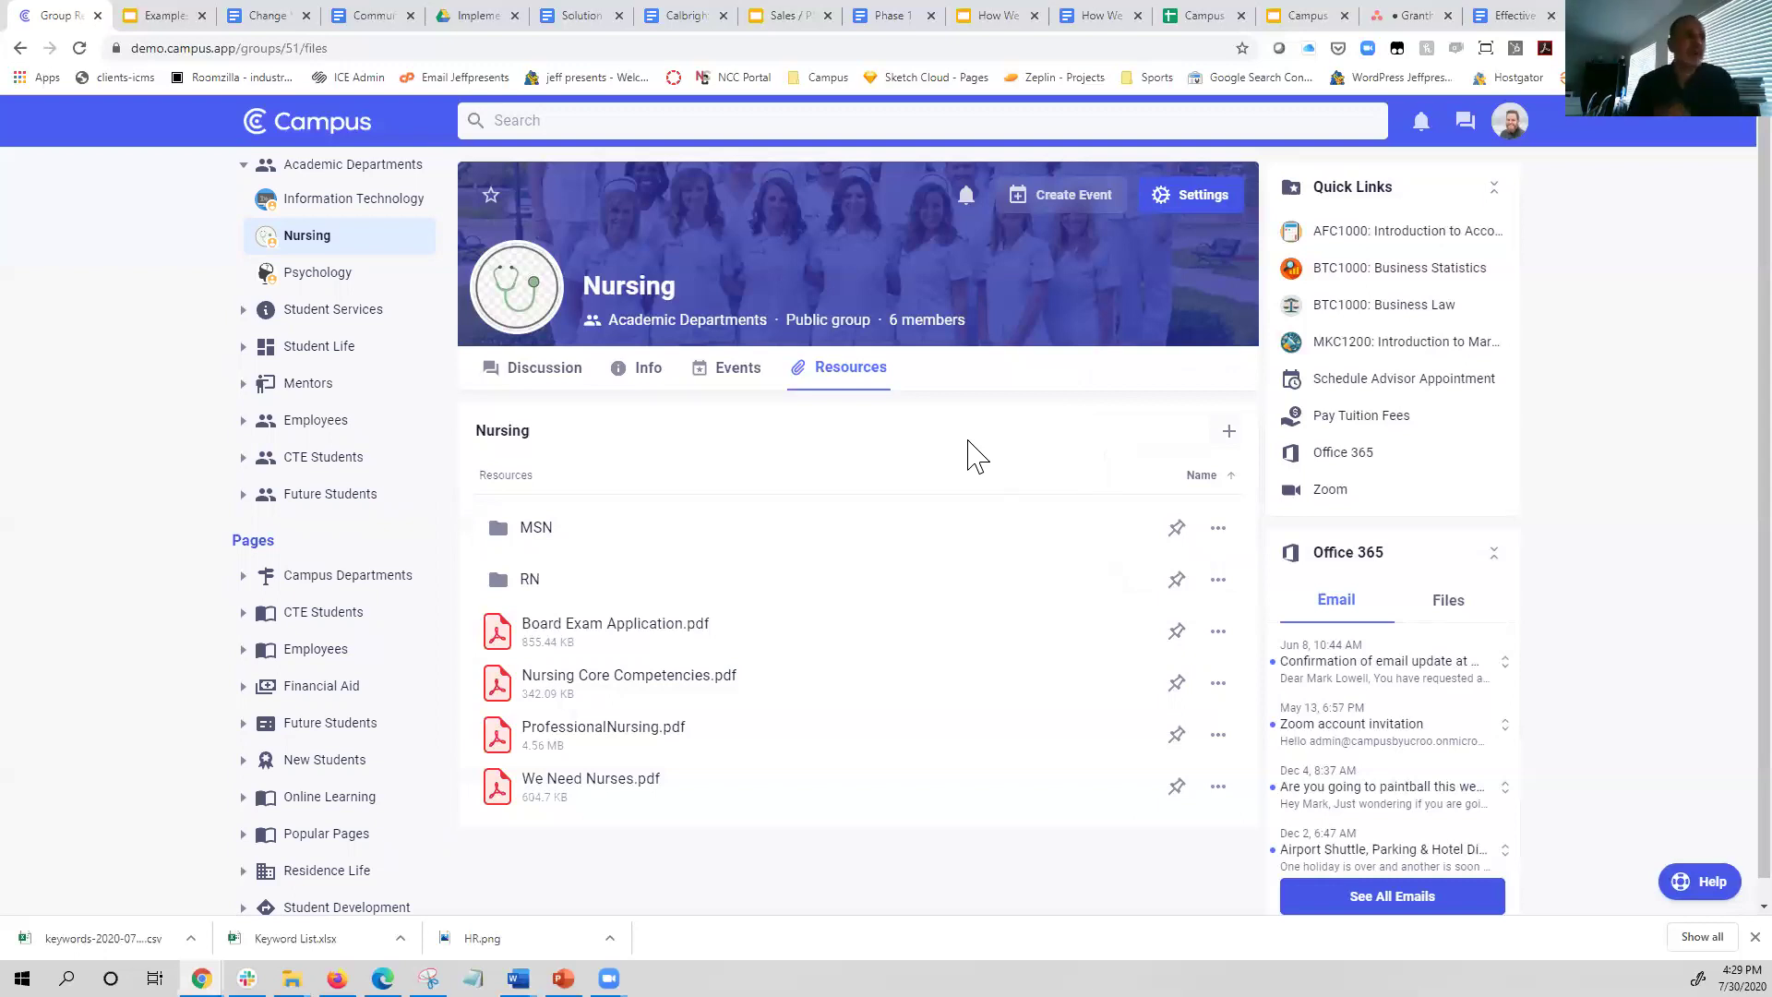
- View the details of the Nursing Open House event, including its host, attendees, labels and external sharing link
click(747, 379)
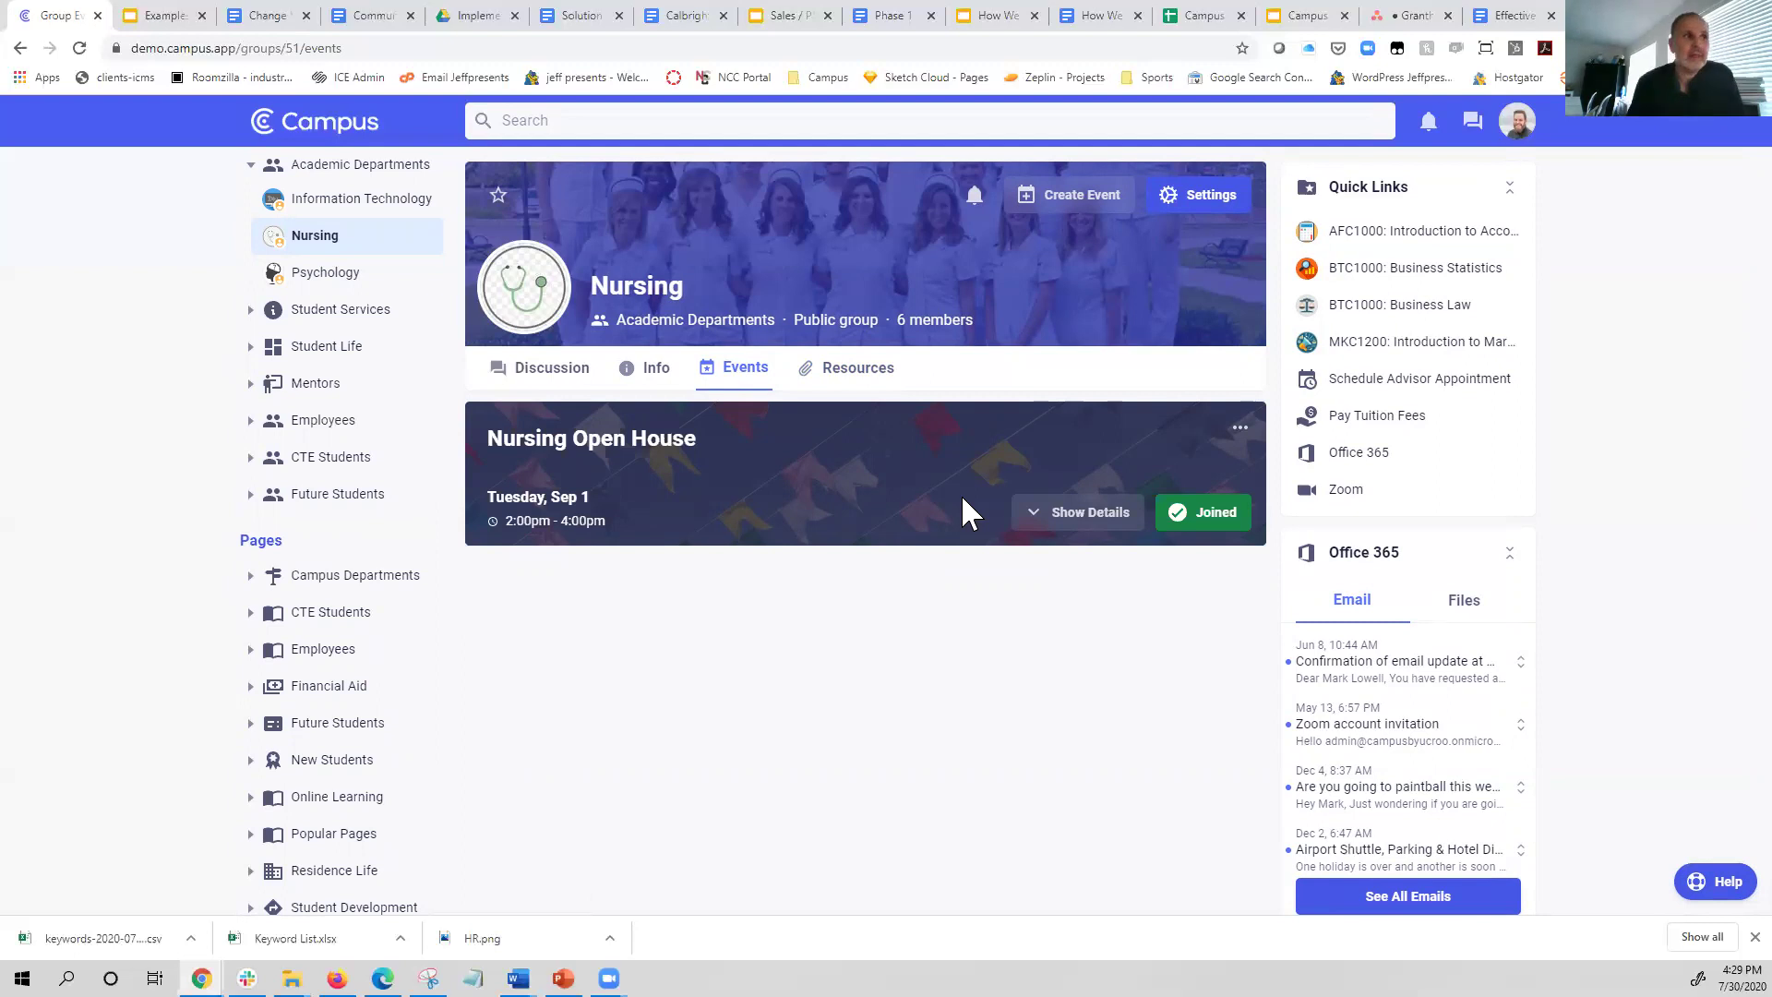
click(1078, 524)
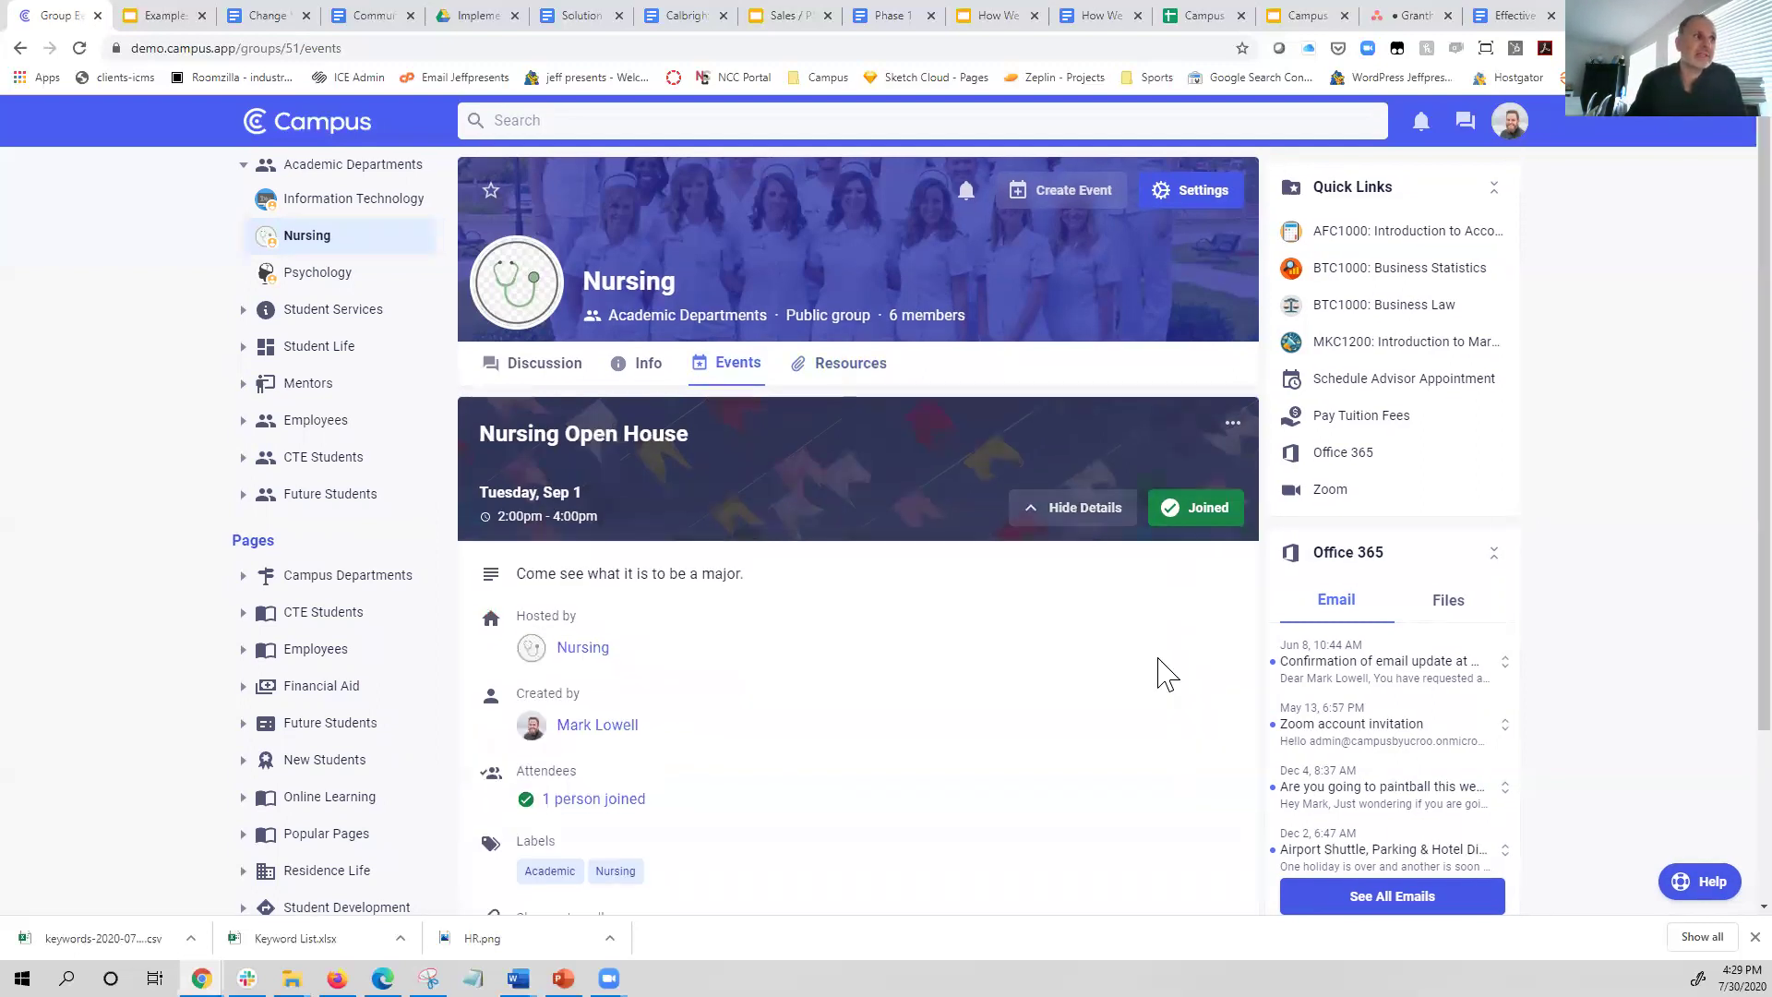
scroll(1165, 674, down, 2)
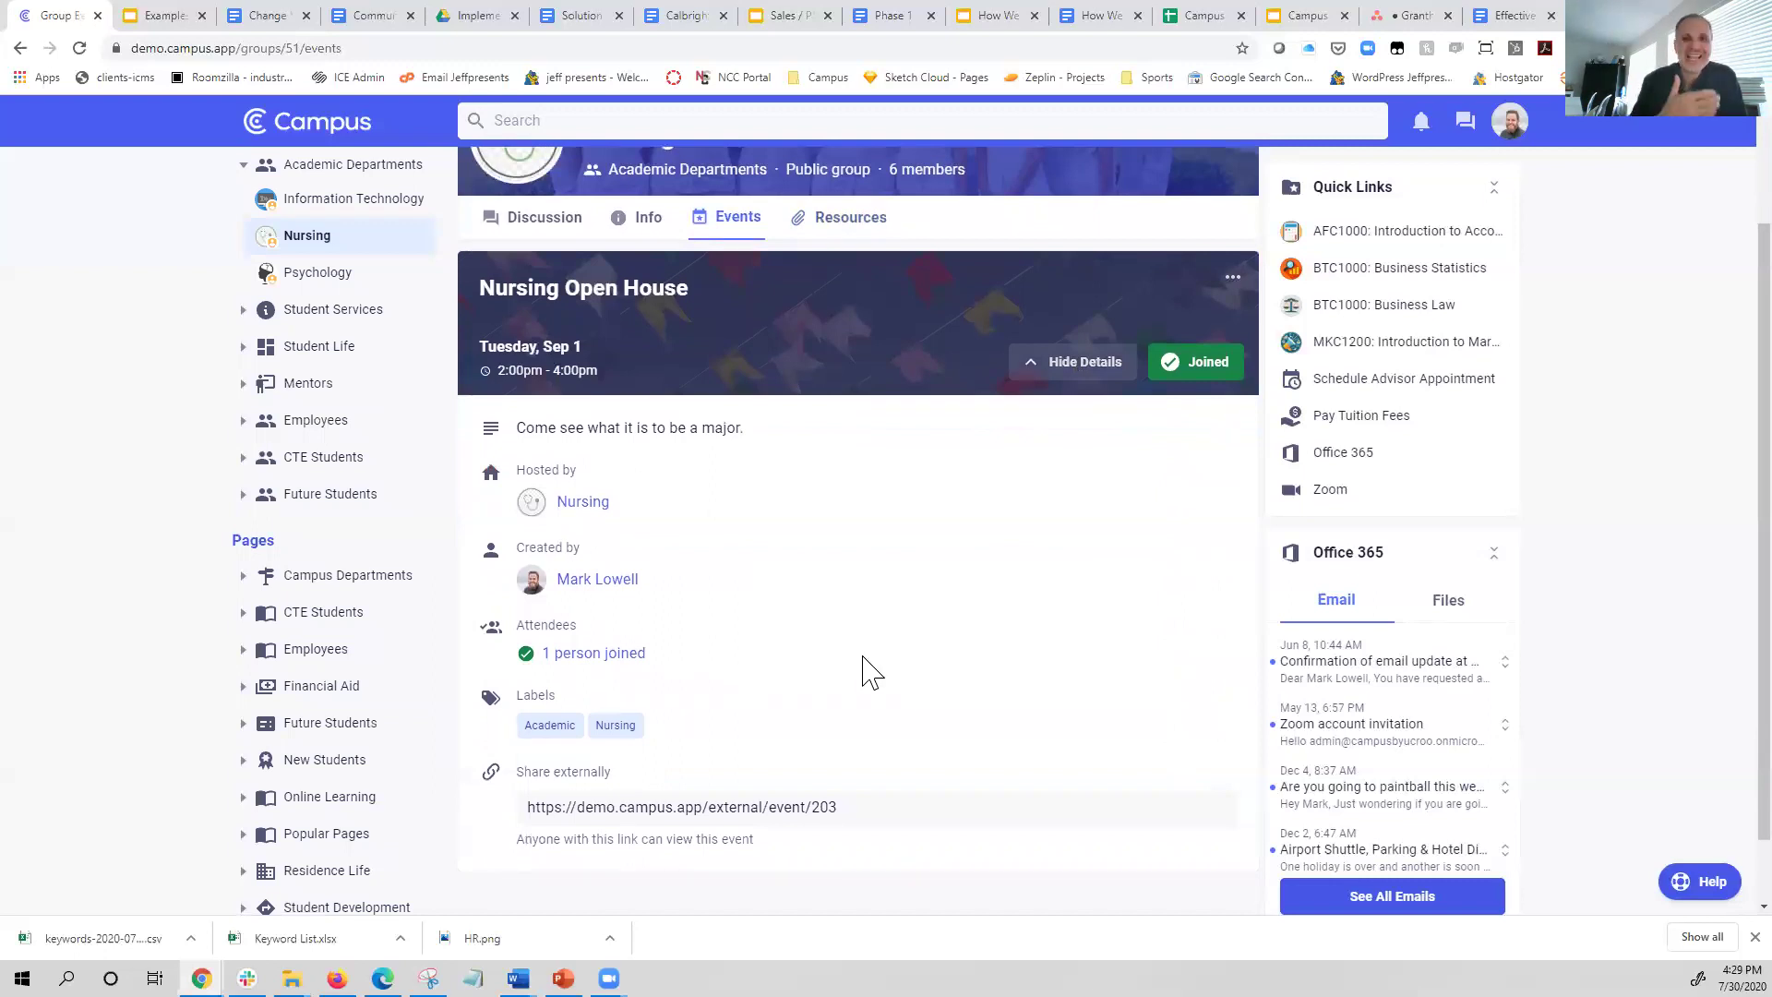
scroll(868, 672, up, 2)
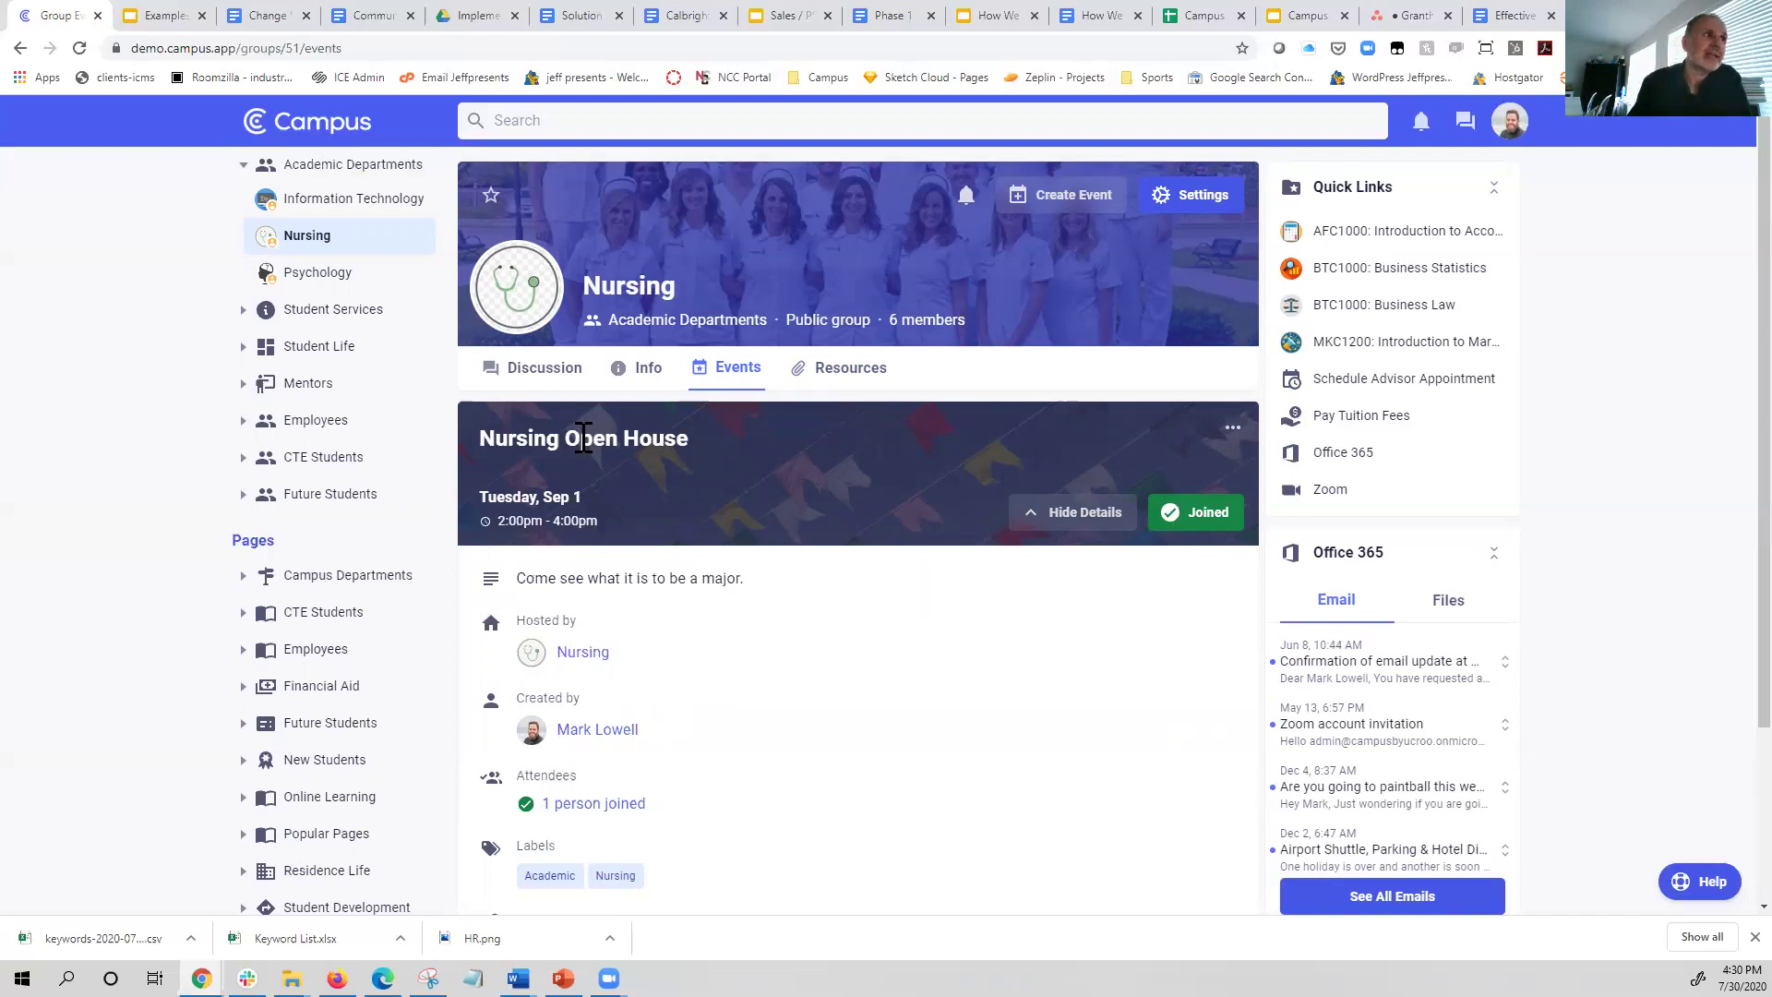
- Examine the post composer and pinned poll in the Nursing group's discussion, briefly checking the group's events again
click(538, 378)
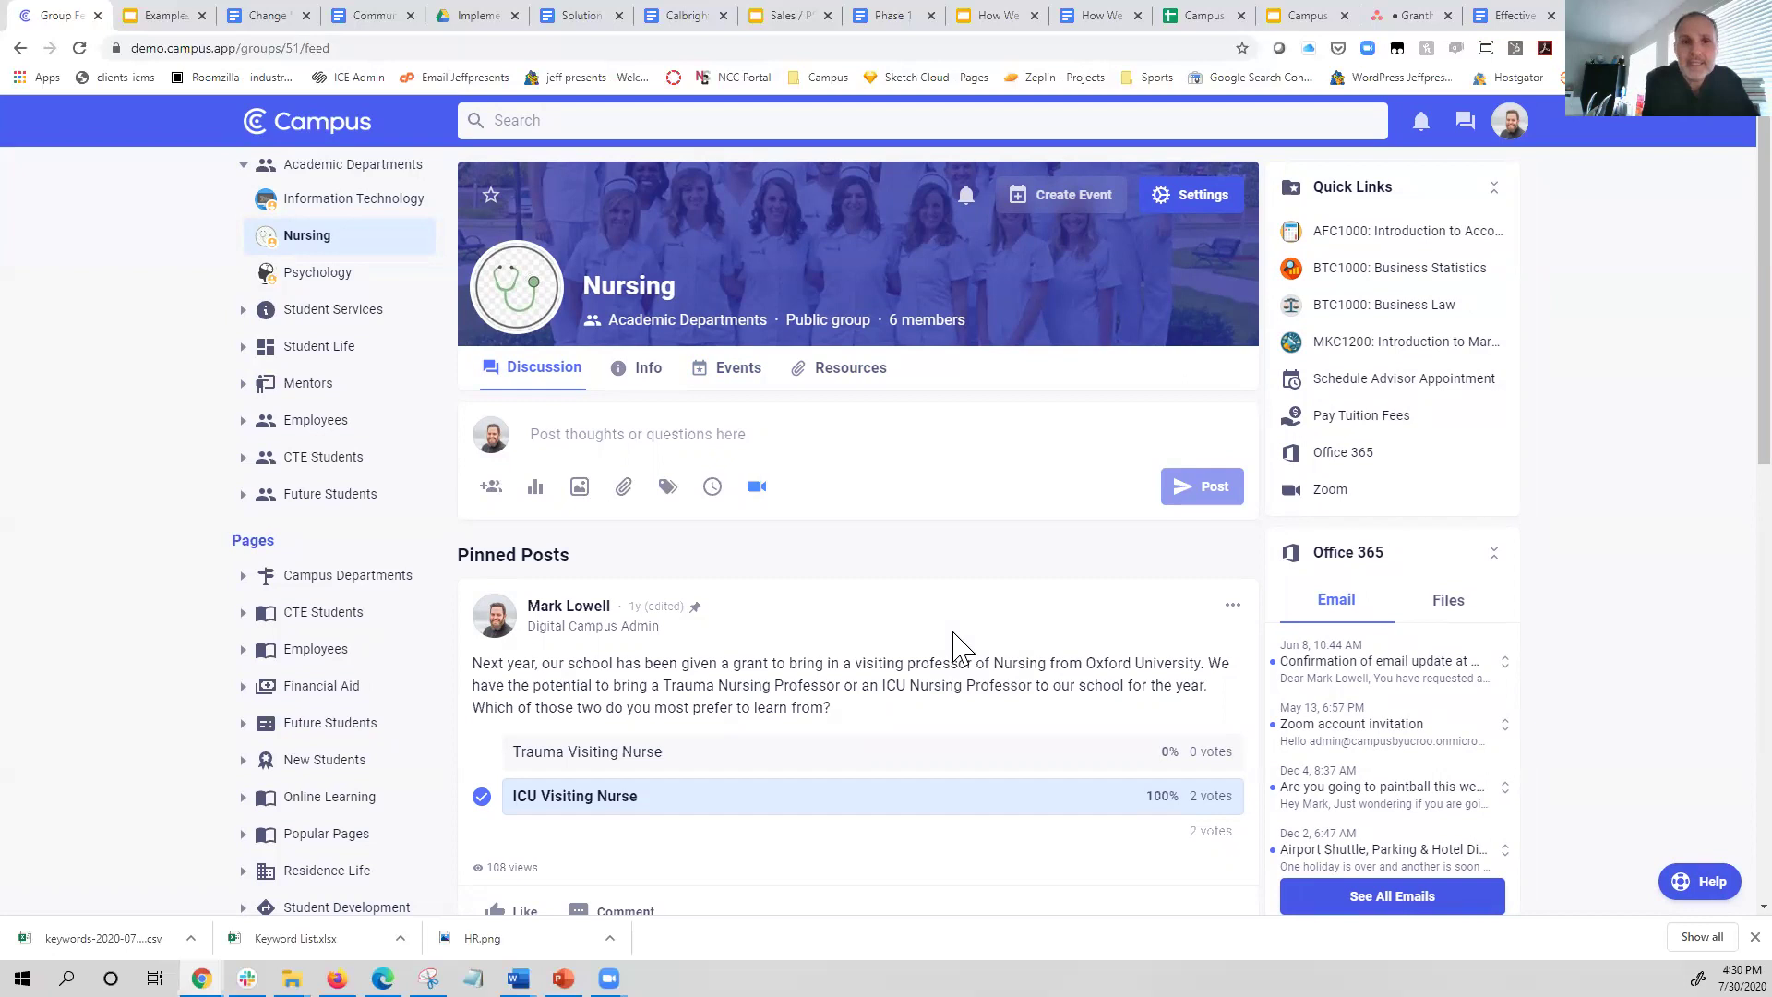
click(604, 439)
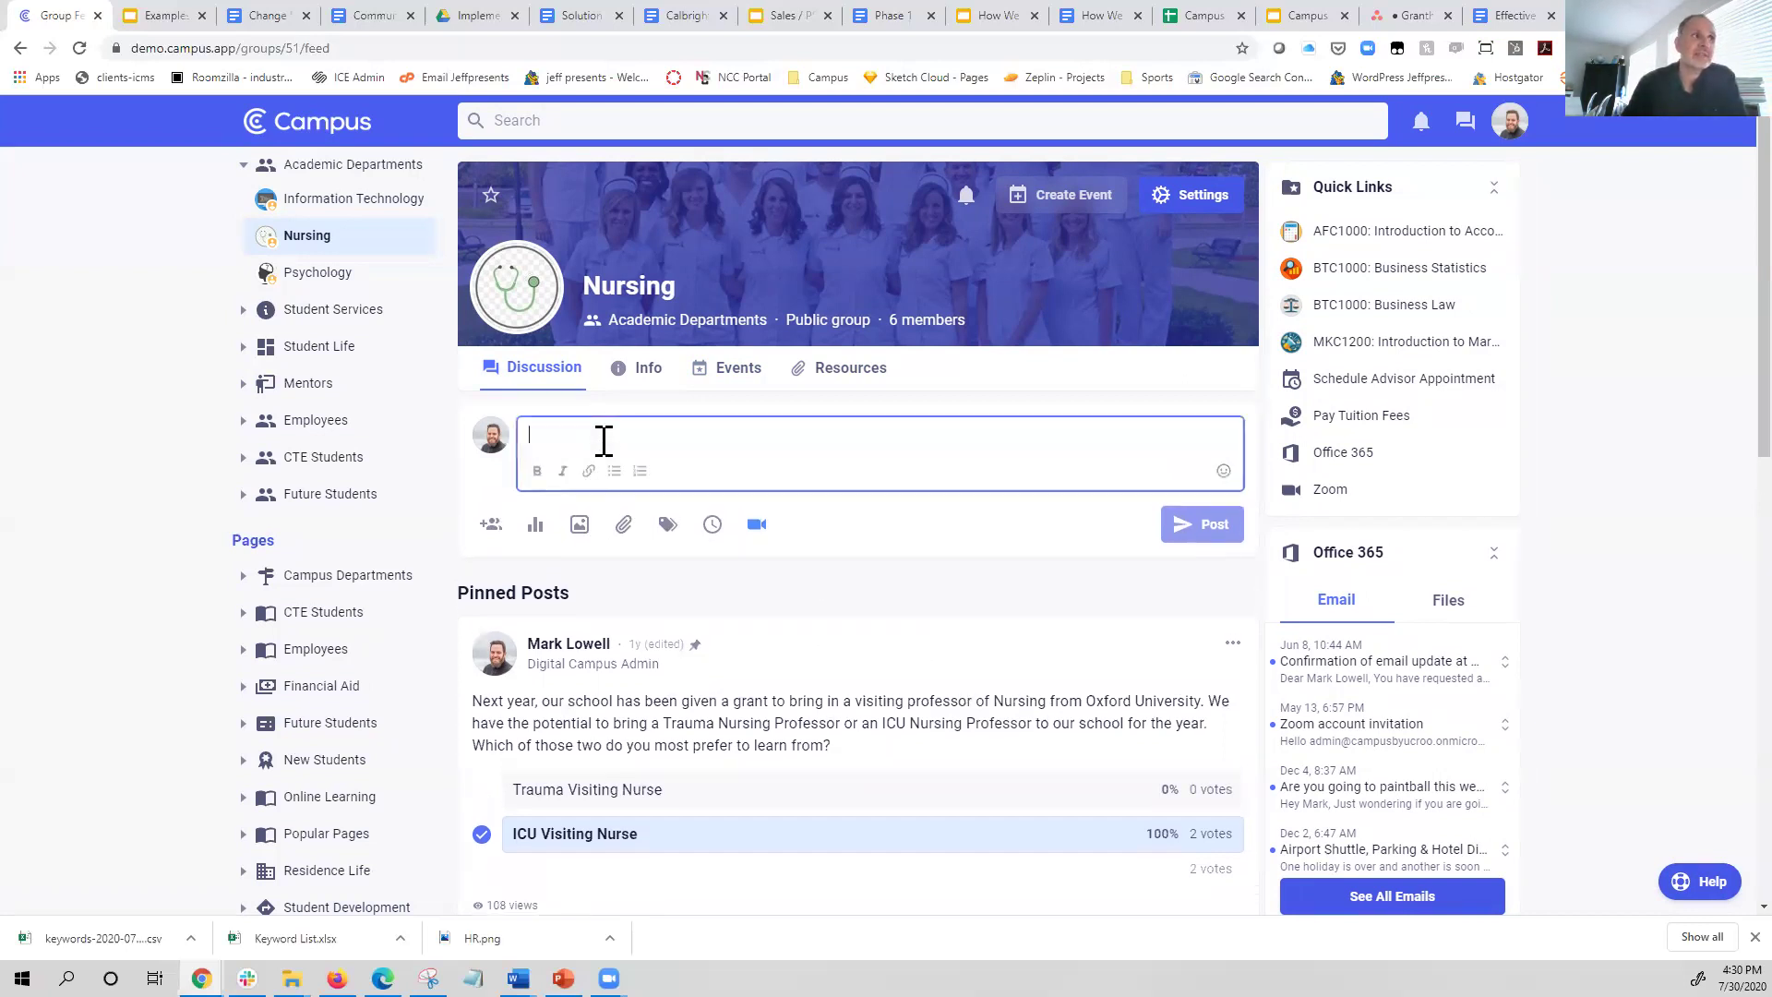
click(744, 374)
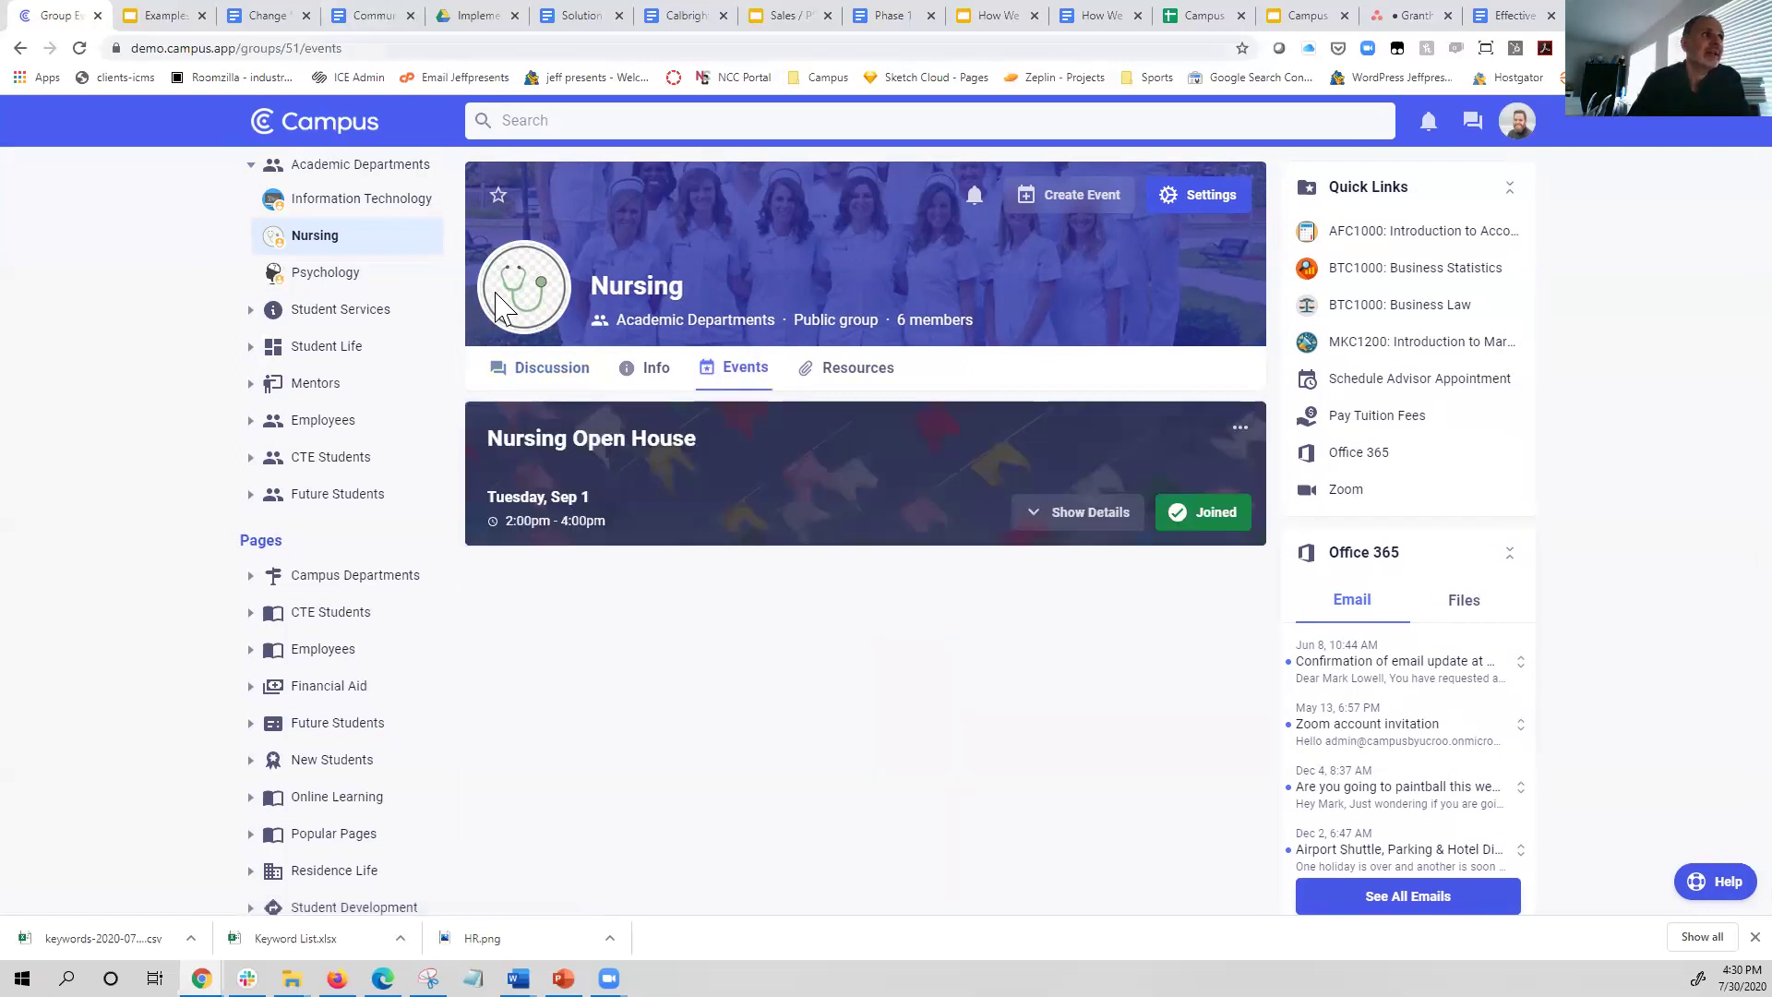
click(551, 374)
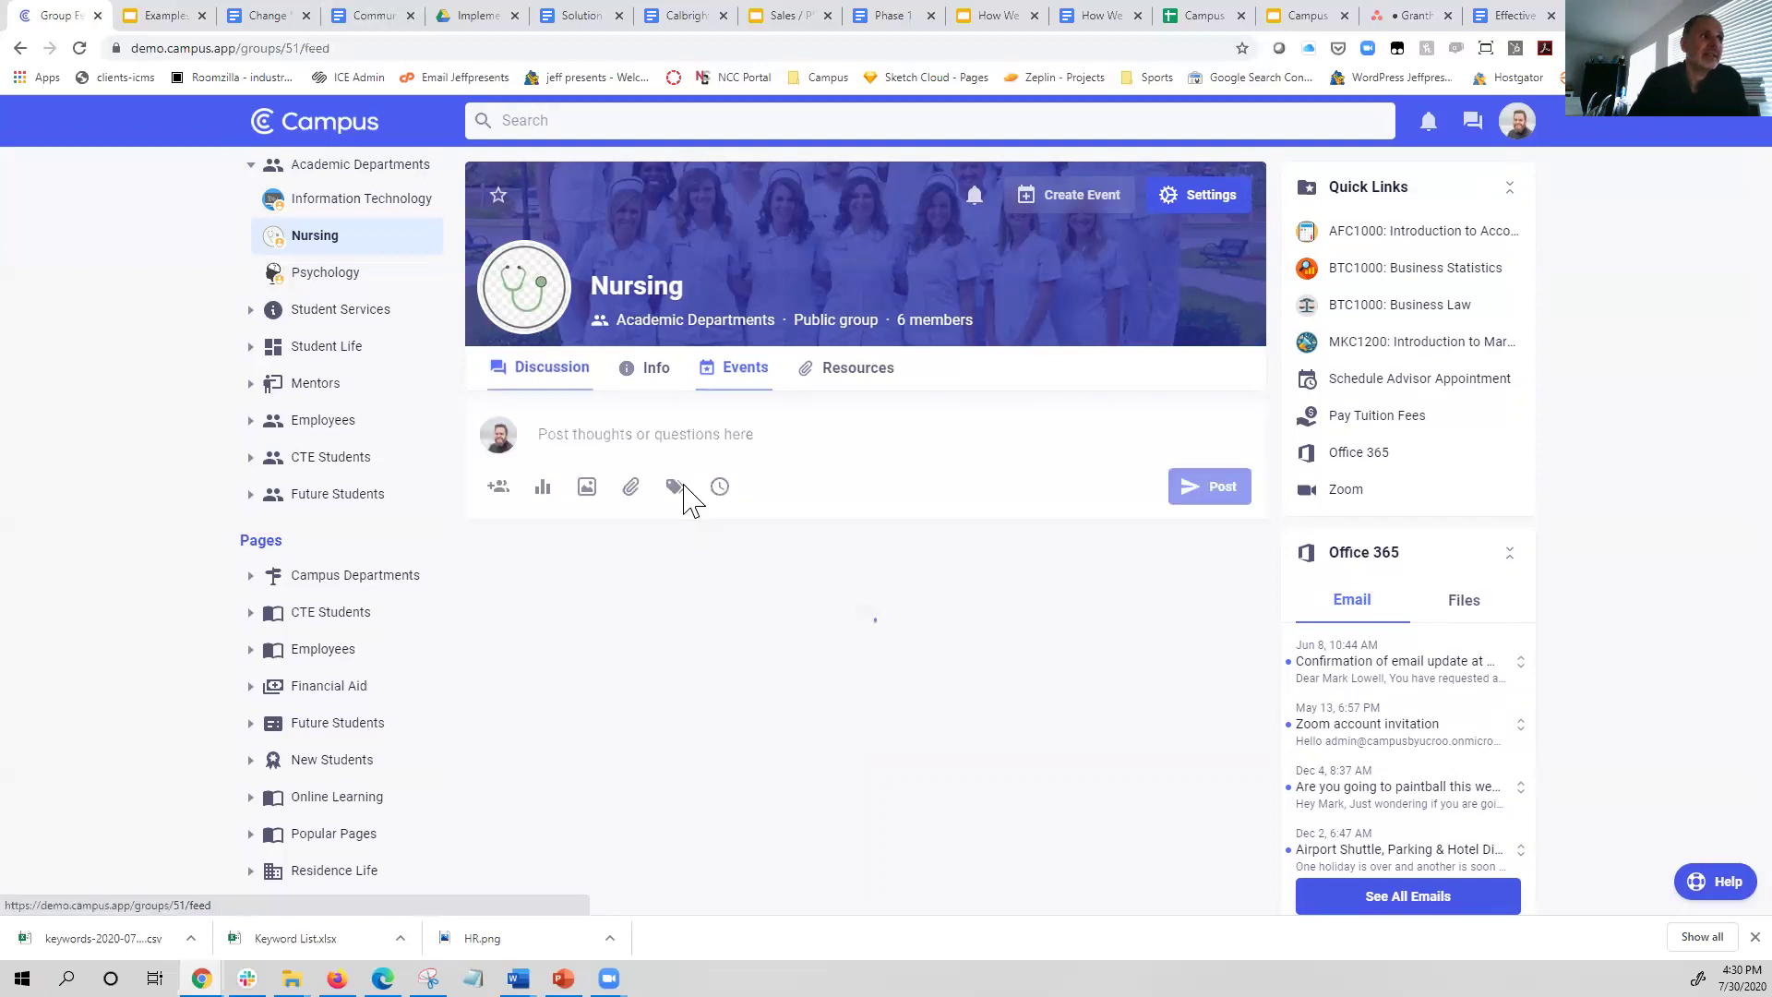
click(653, 436)
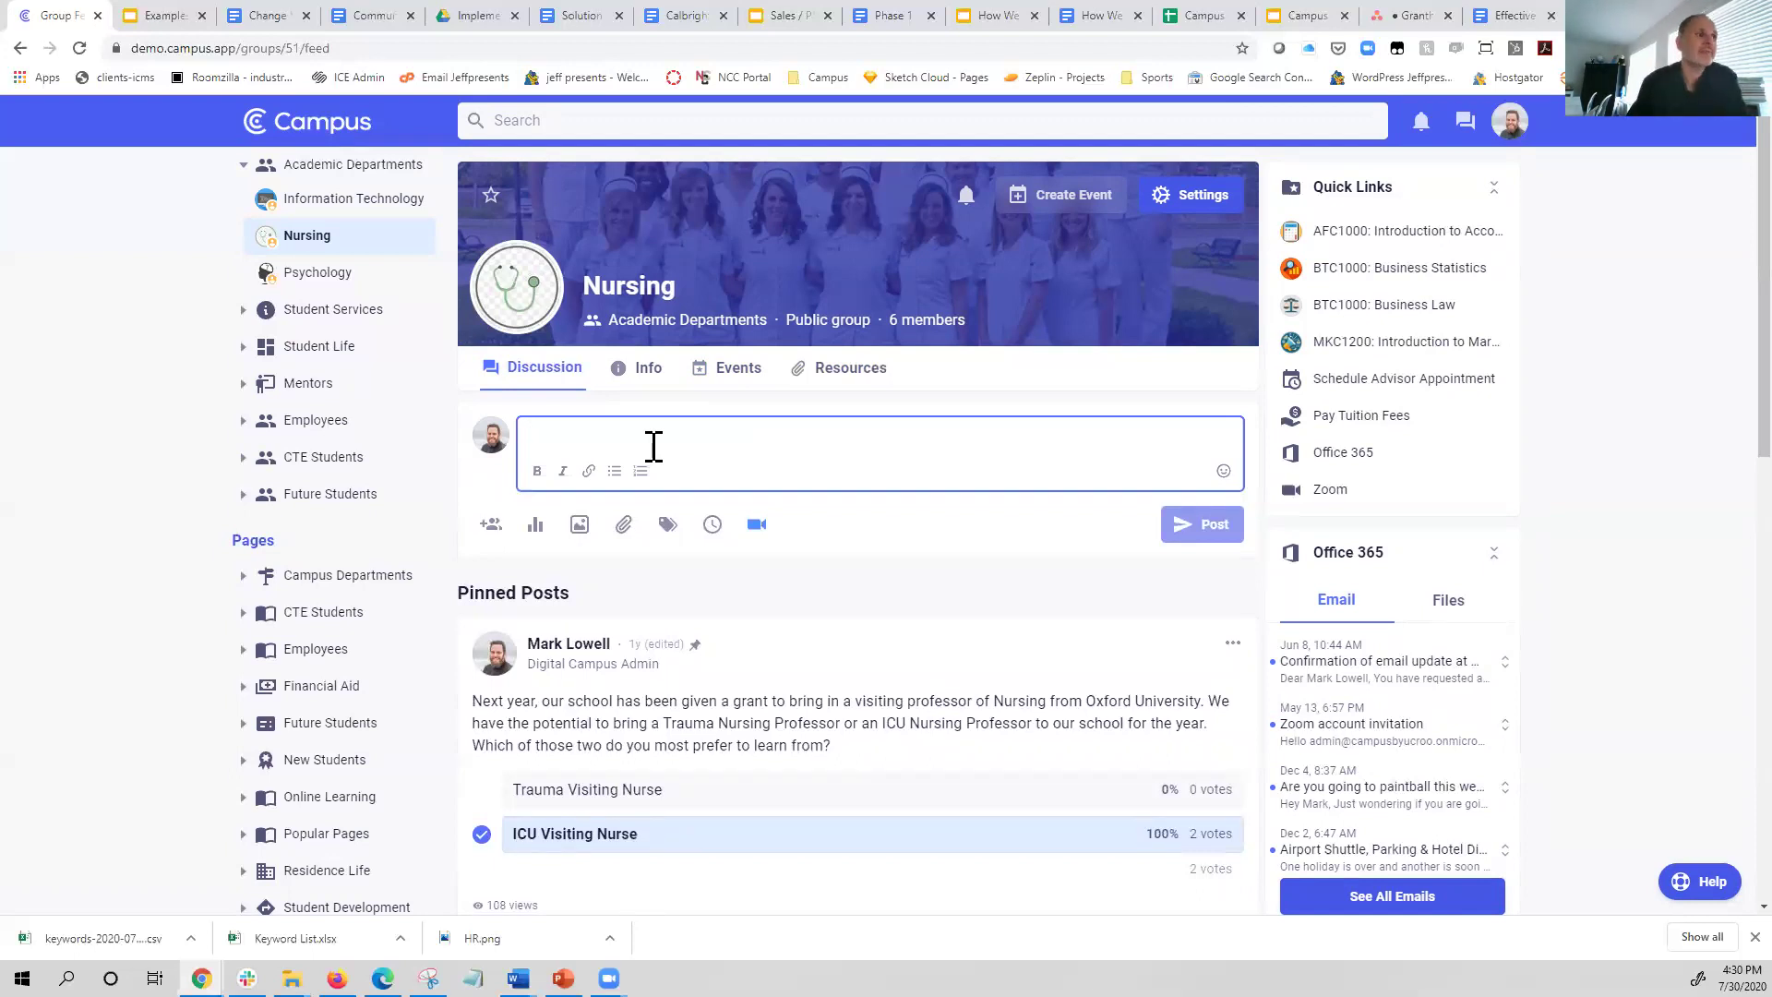
scroll(681, 644, down, 1)
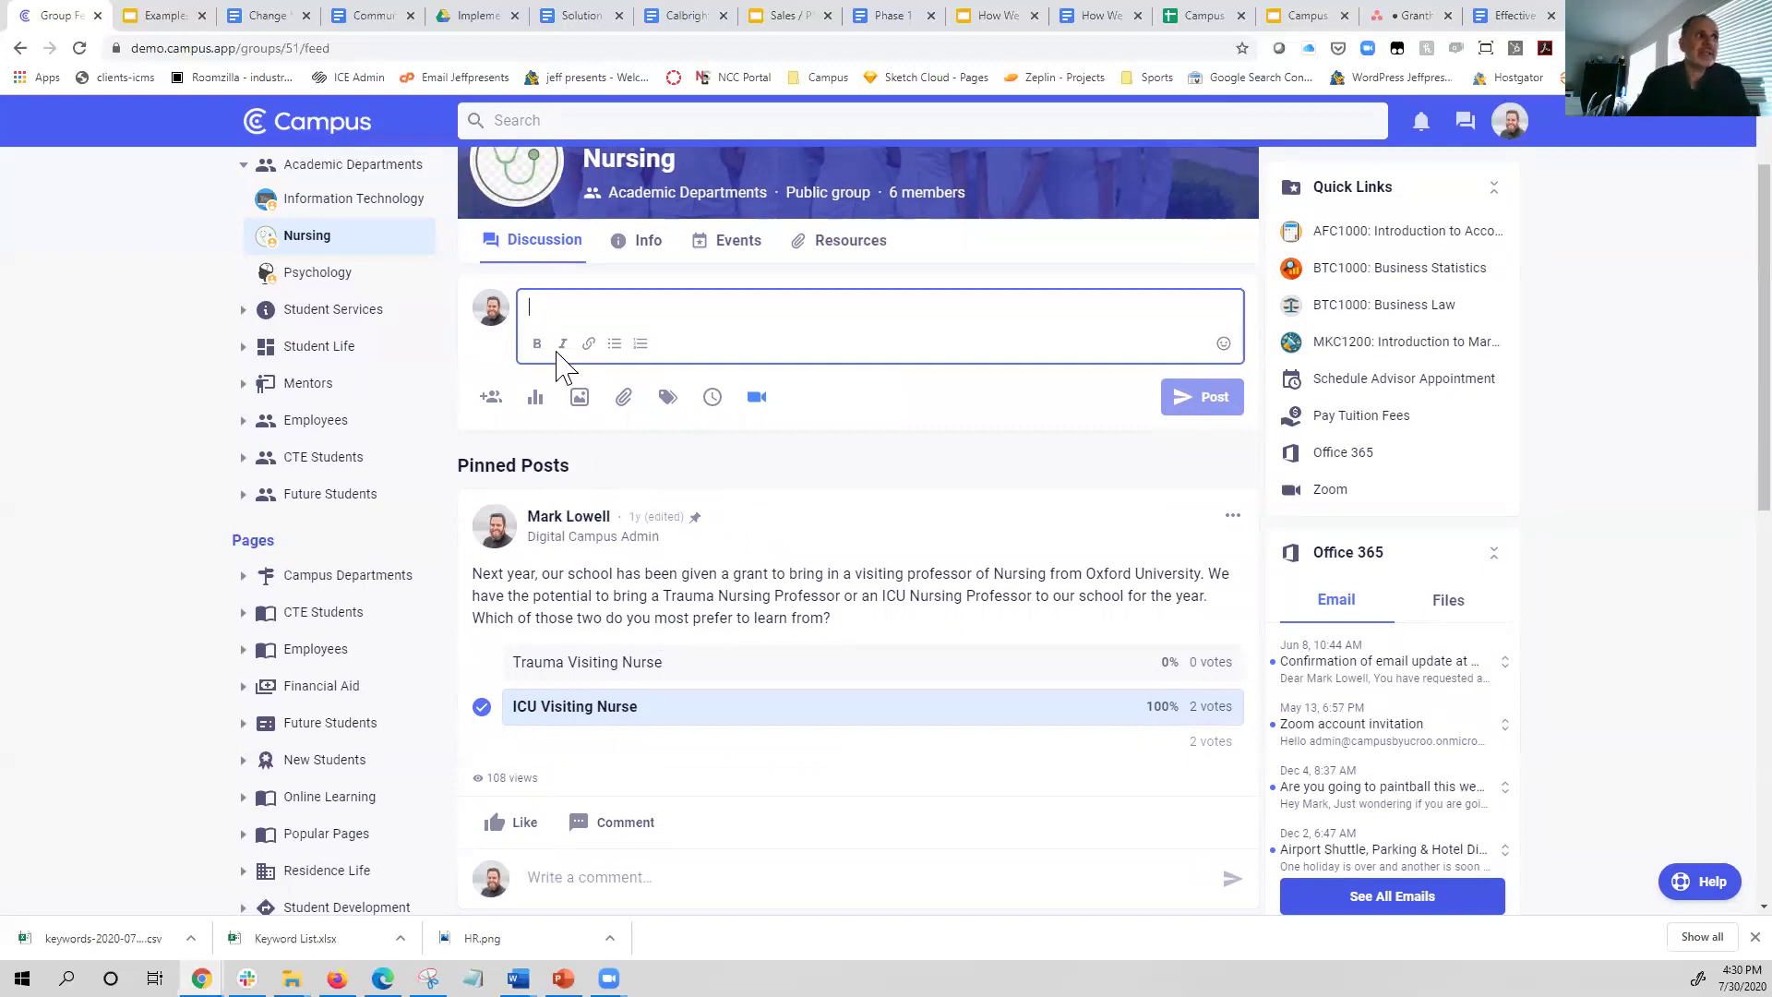
- Draft "I wrote a post" in the Nursing group's discussion composer without publishing it
text(I wrote a post)
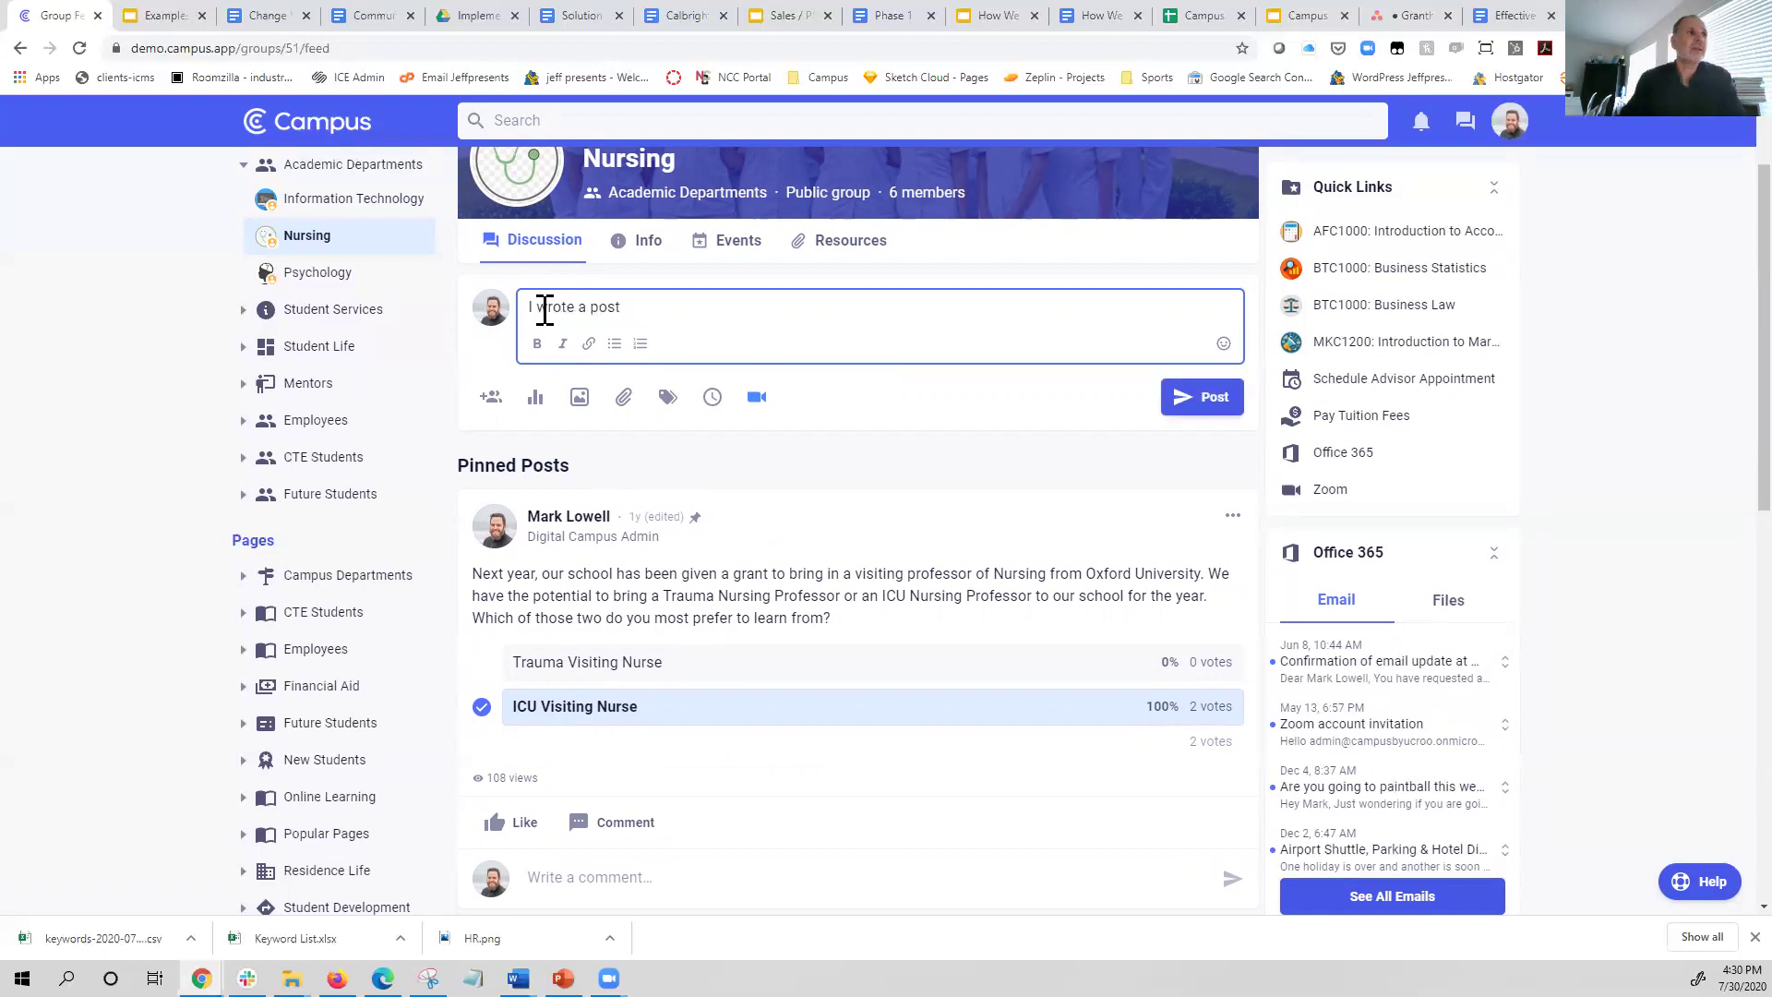
- Unpin the visiting nursing professor poll and pin the "Should I take NRS 308 or 365?" post in its place
click(1234, 522)
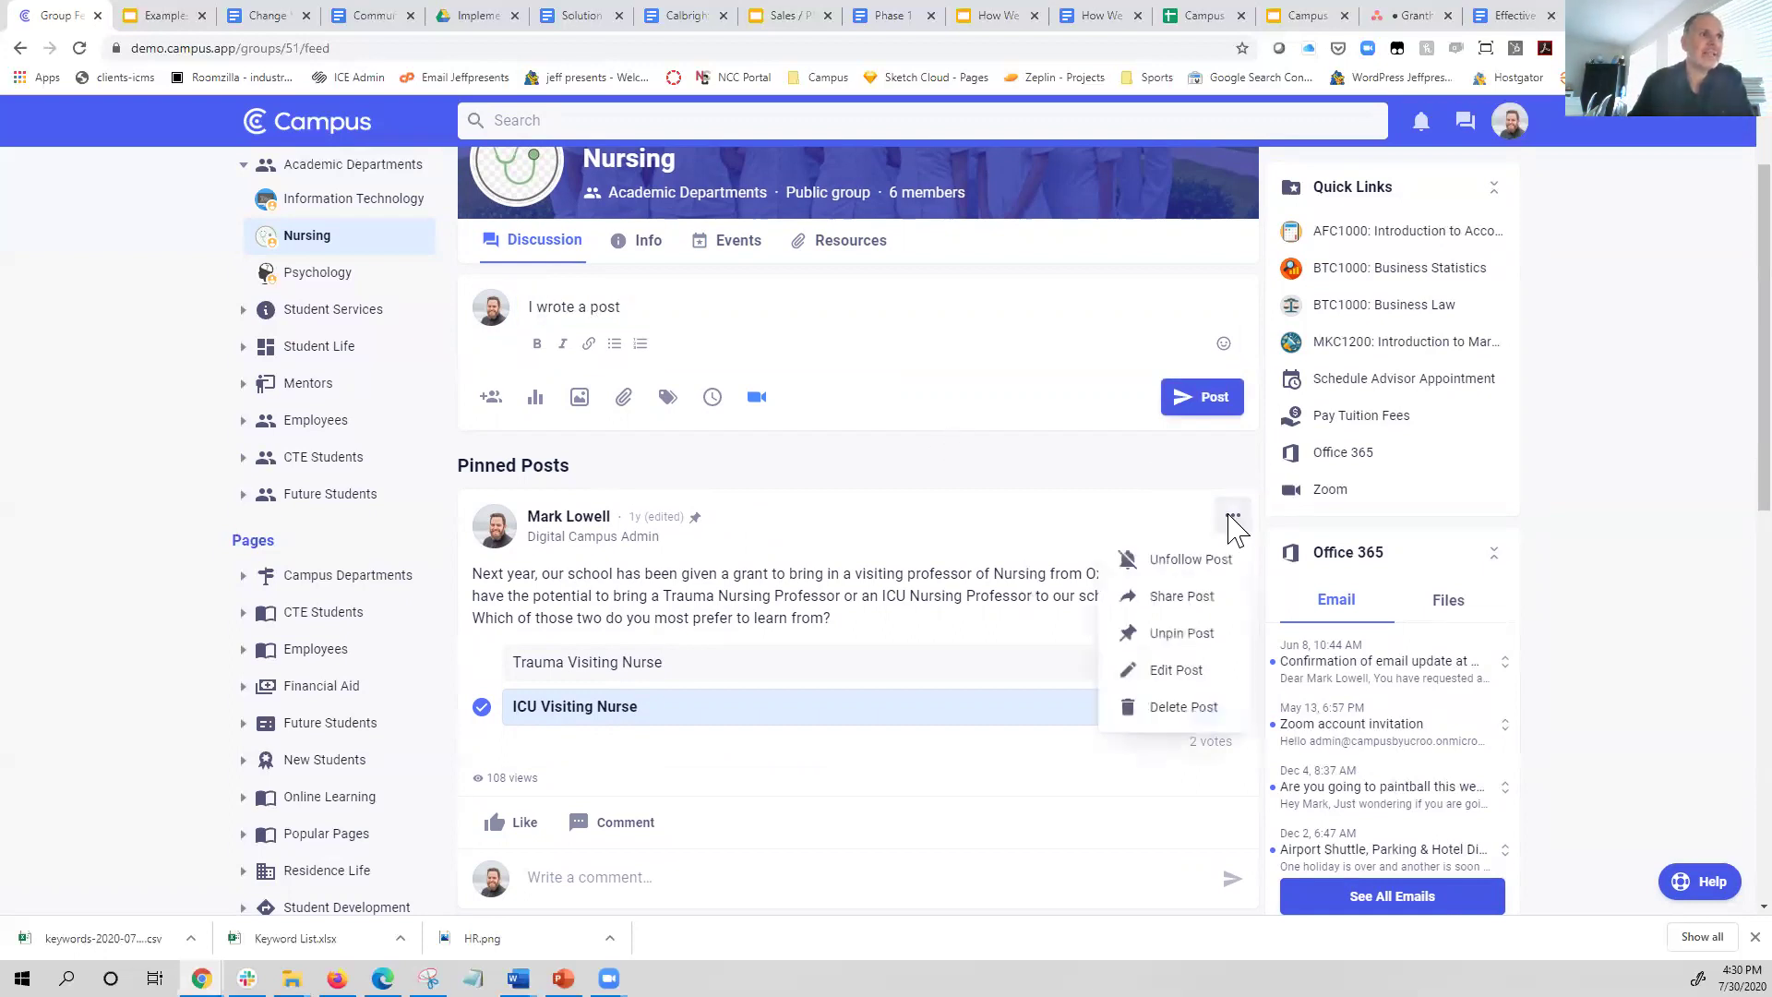
click(1168, 641)
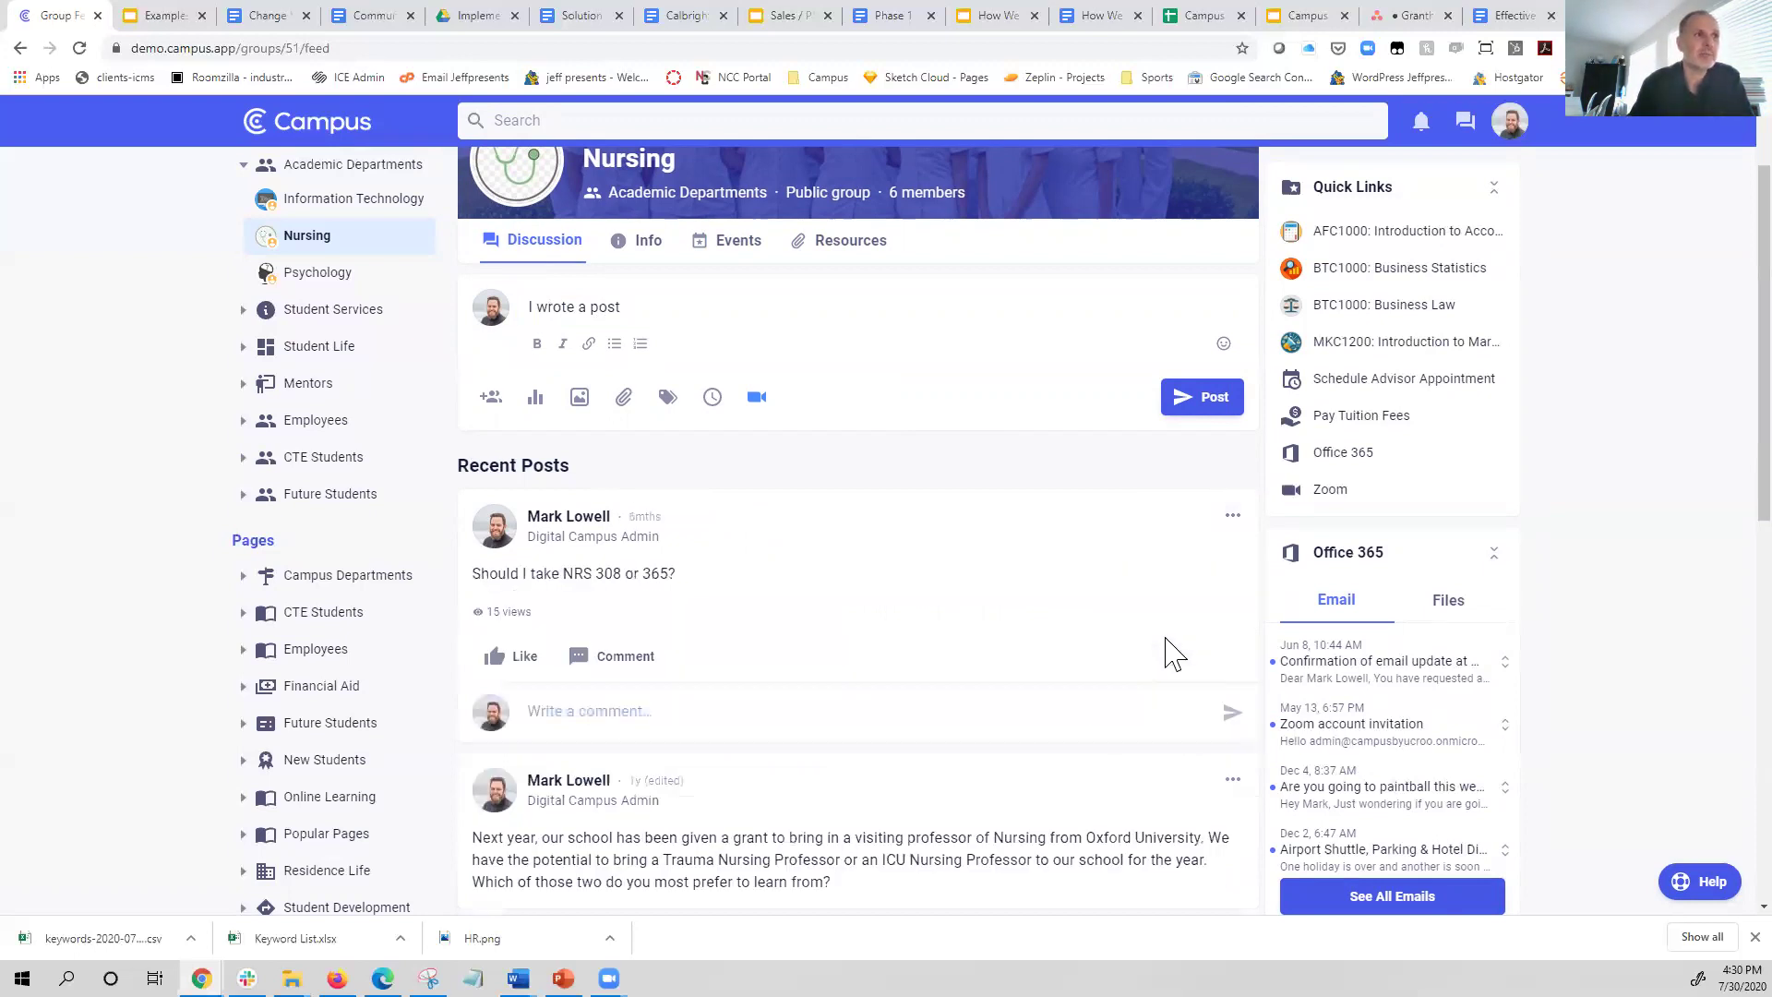
click(1233, 515)
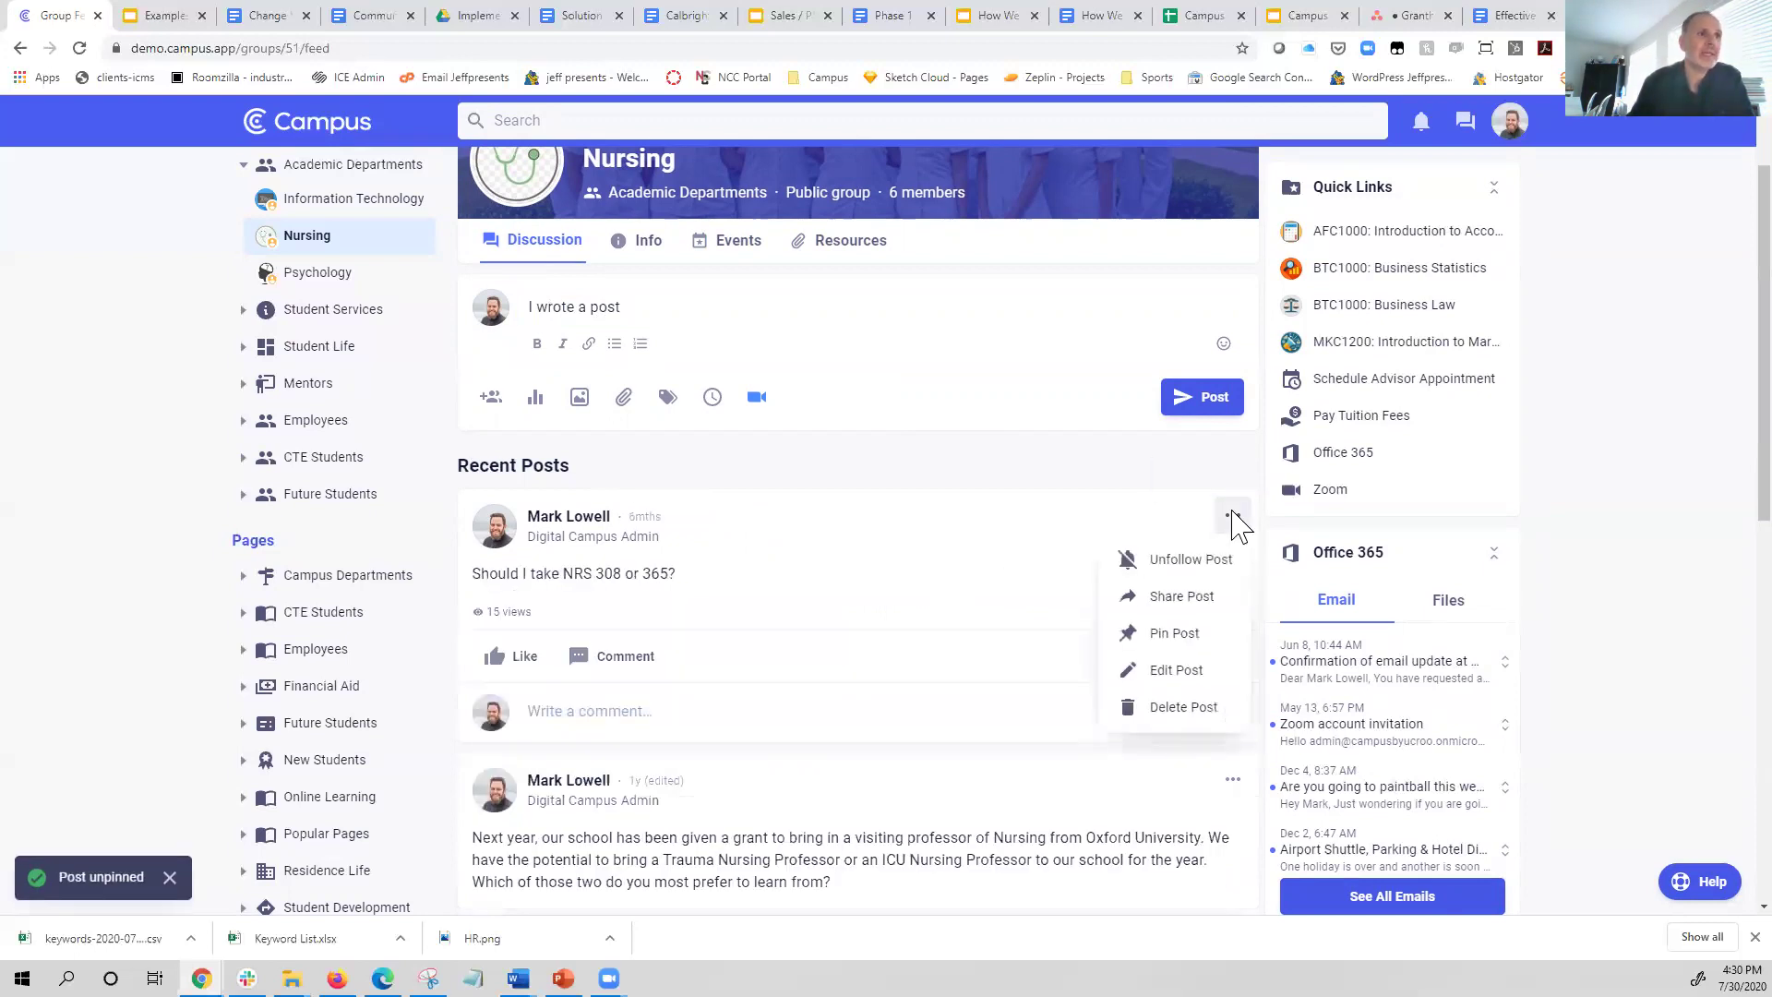
click(1173, 635)
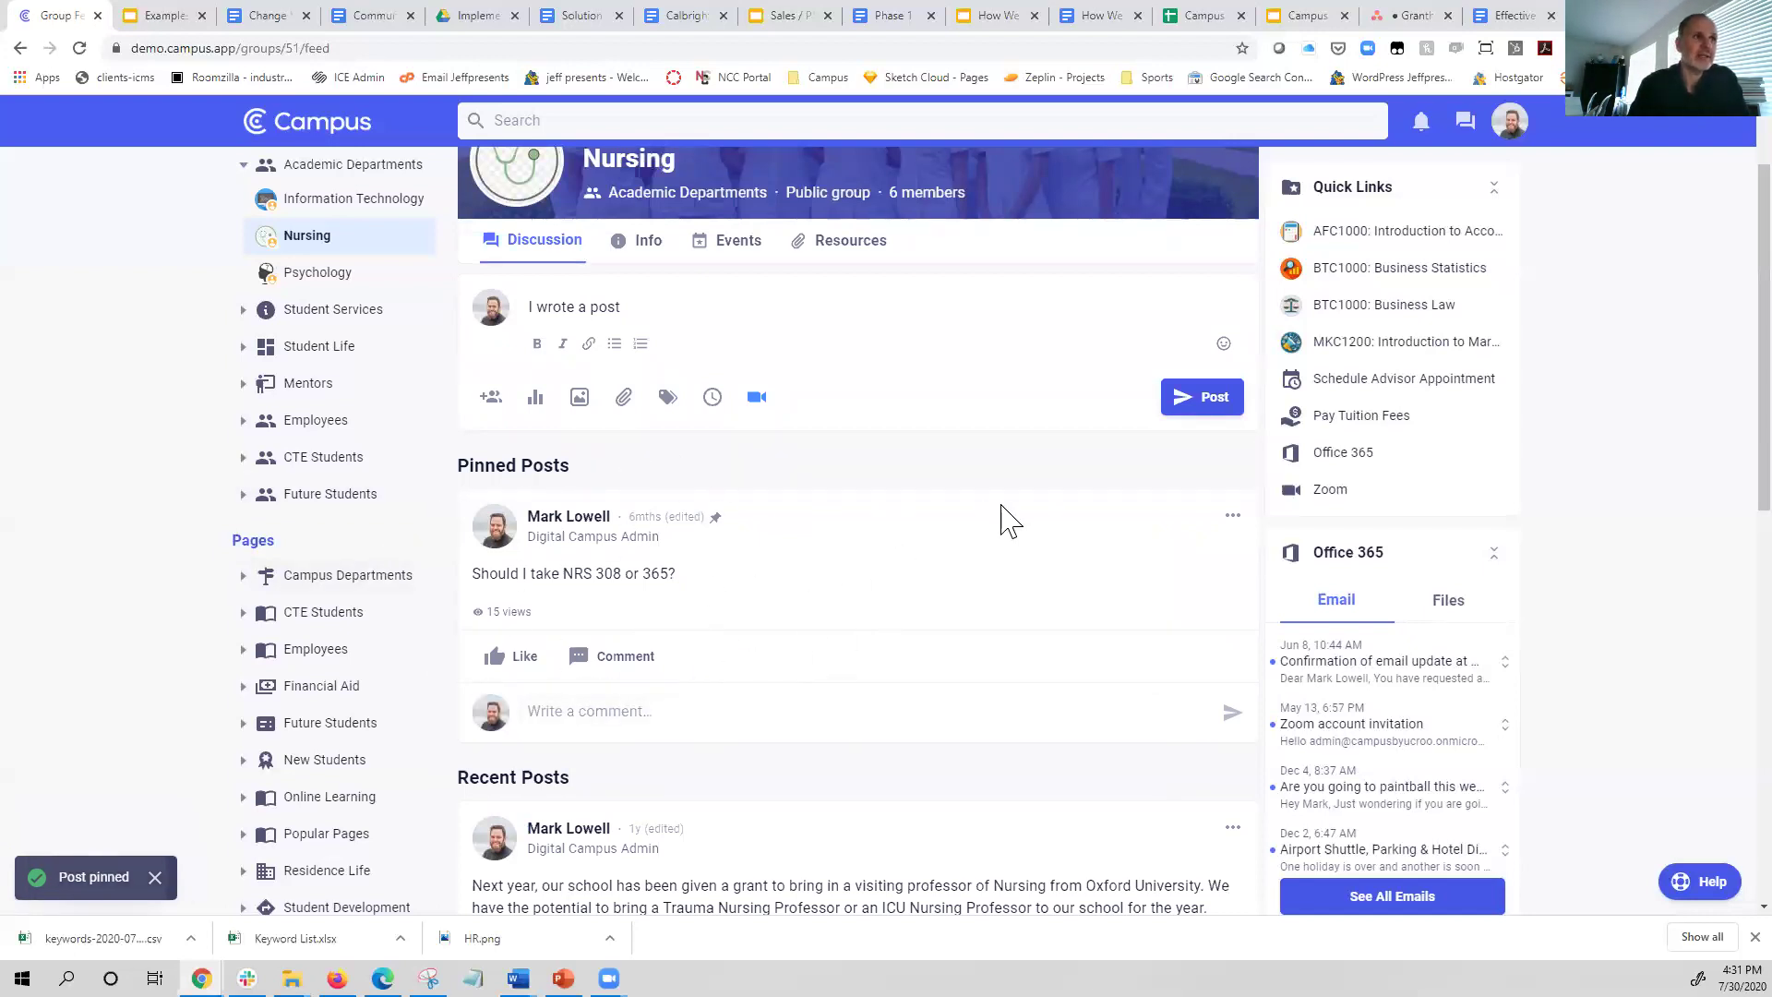
- Unpin the "Should I take NRS 308 or 365?" post and pin the visiting nursing professor poll again
click(1235, 517)
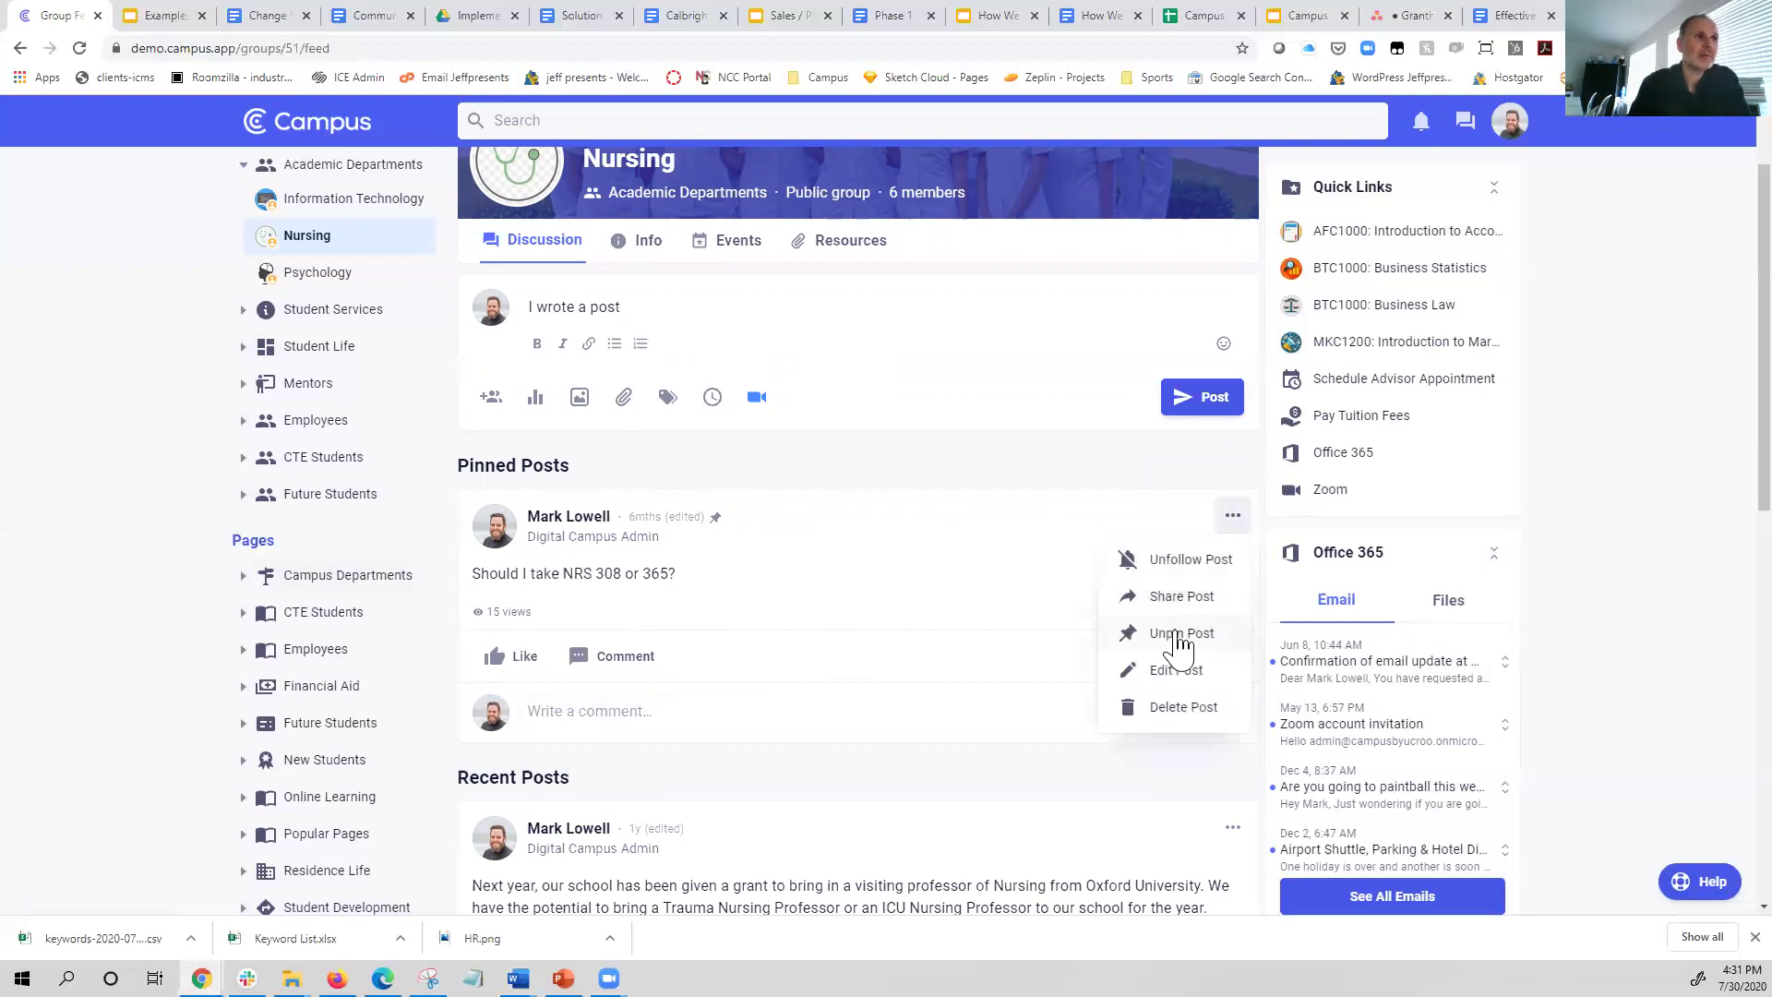
click(1174, 633)
scroll(969, 724, down, 2)
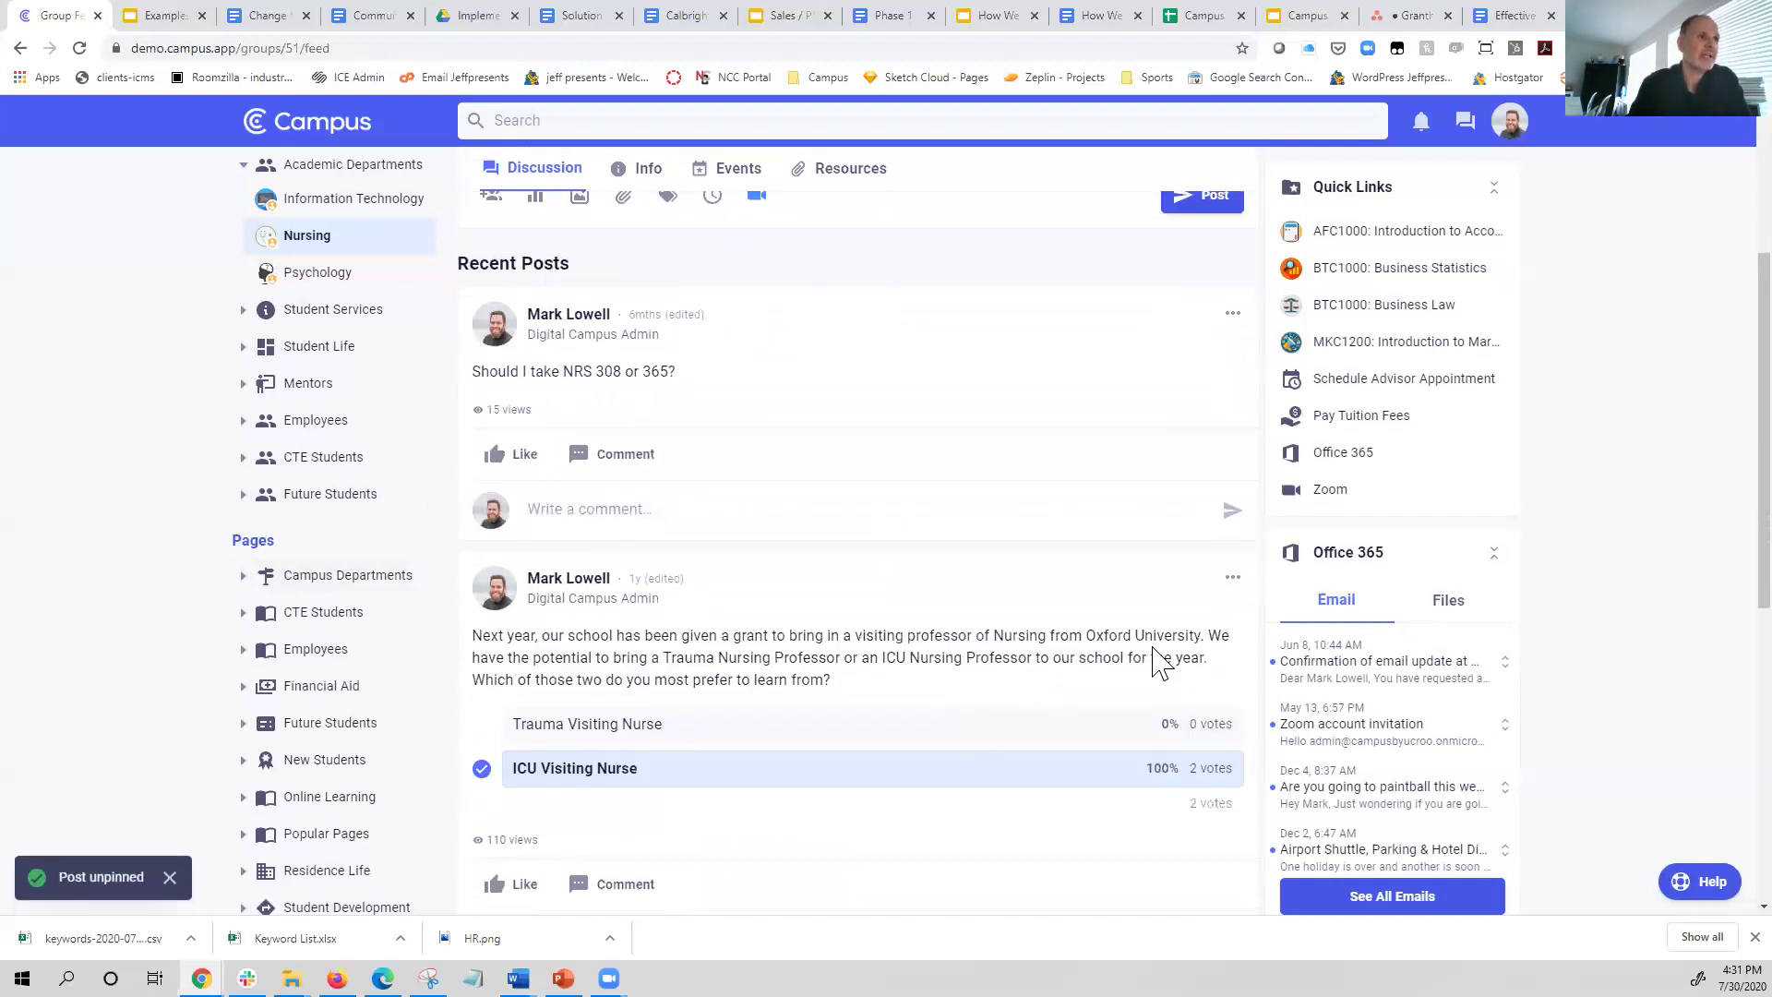
click(1235, 582)
click(1172, 694)
scroll(894, 538, up, 2)
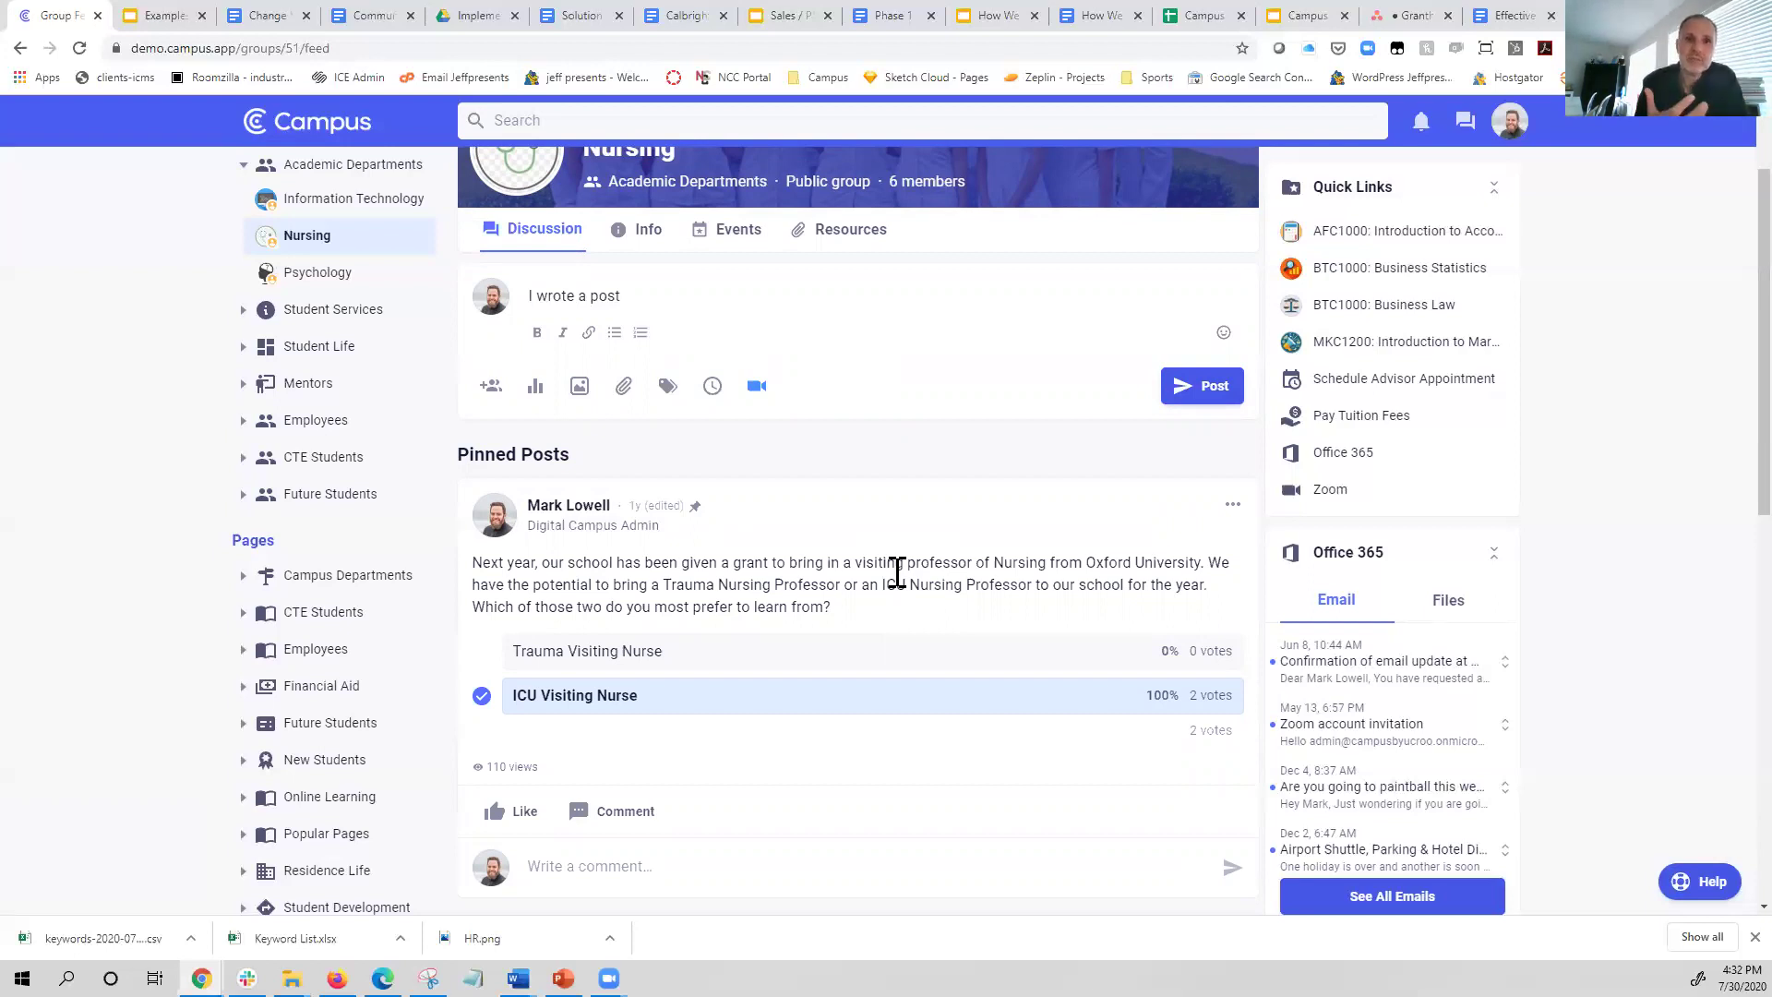
- Check the account's notifications from the Nursing group's page and close them
scroll(229, 333, up, 10)
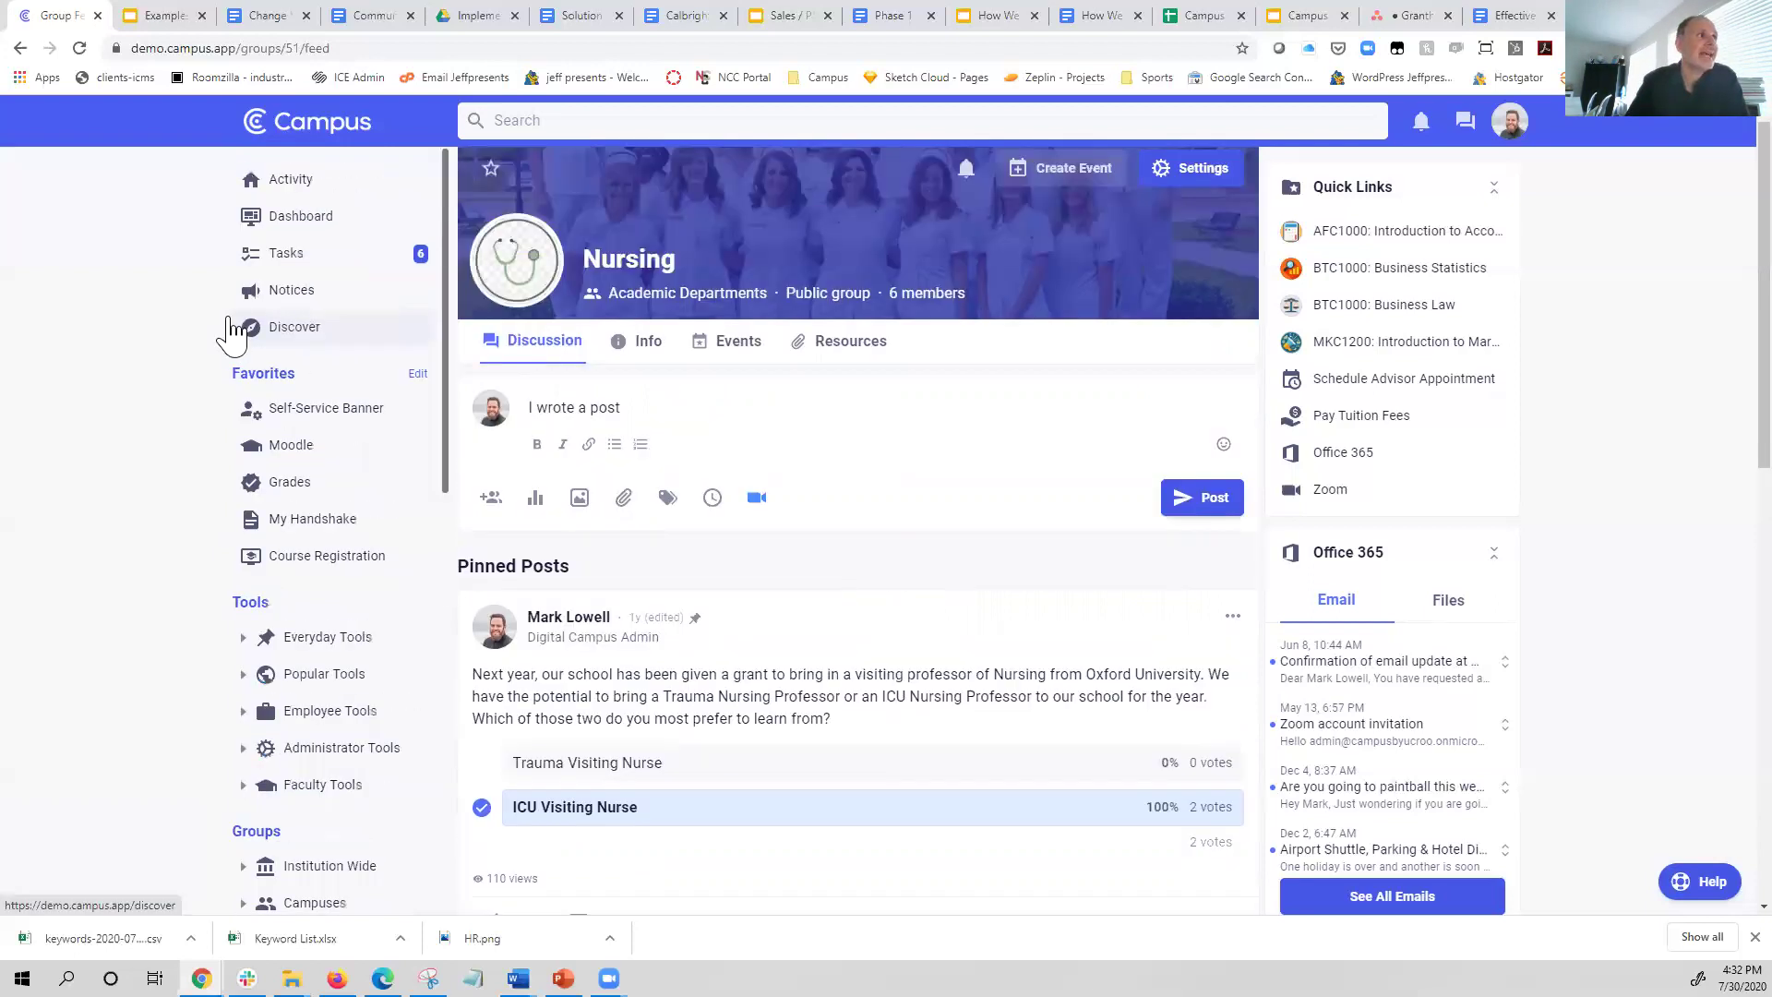
click(1422, 133)
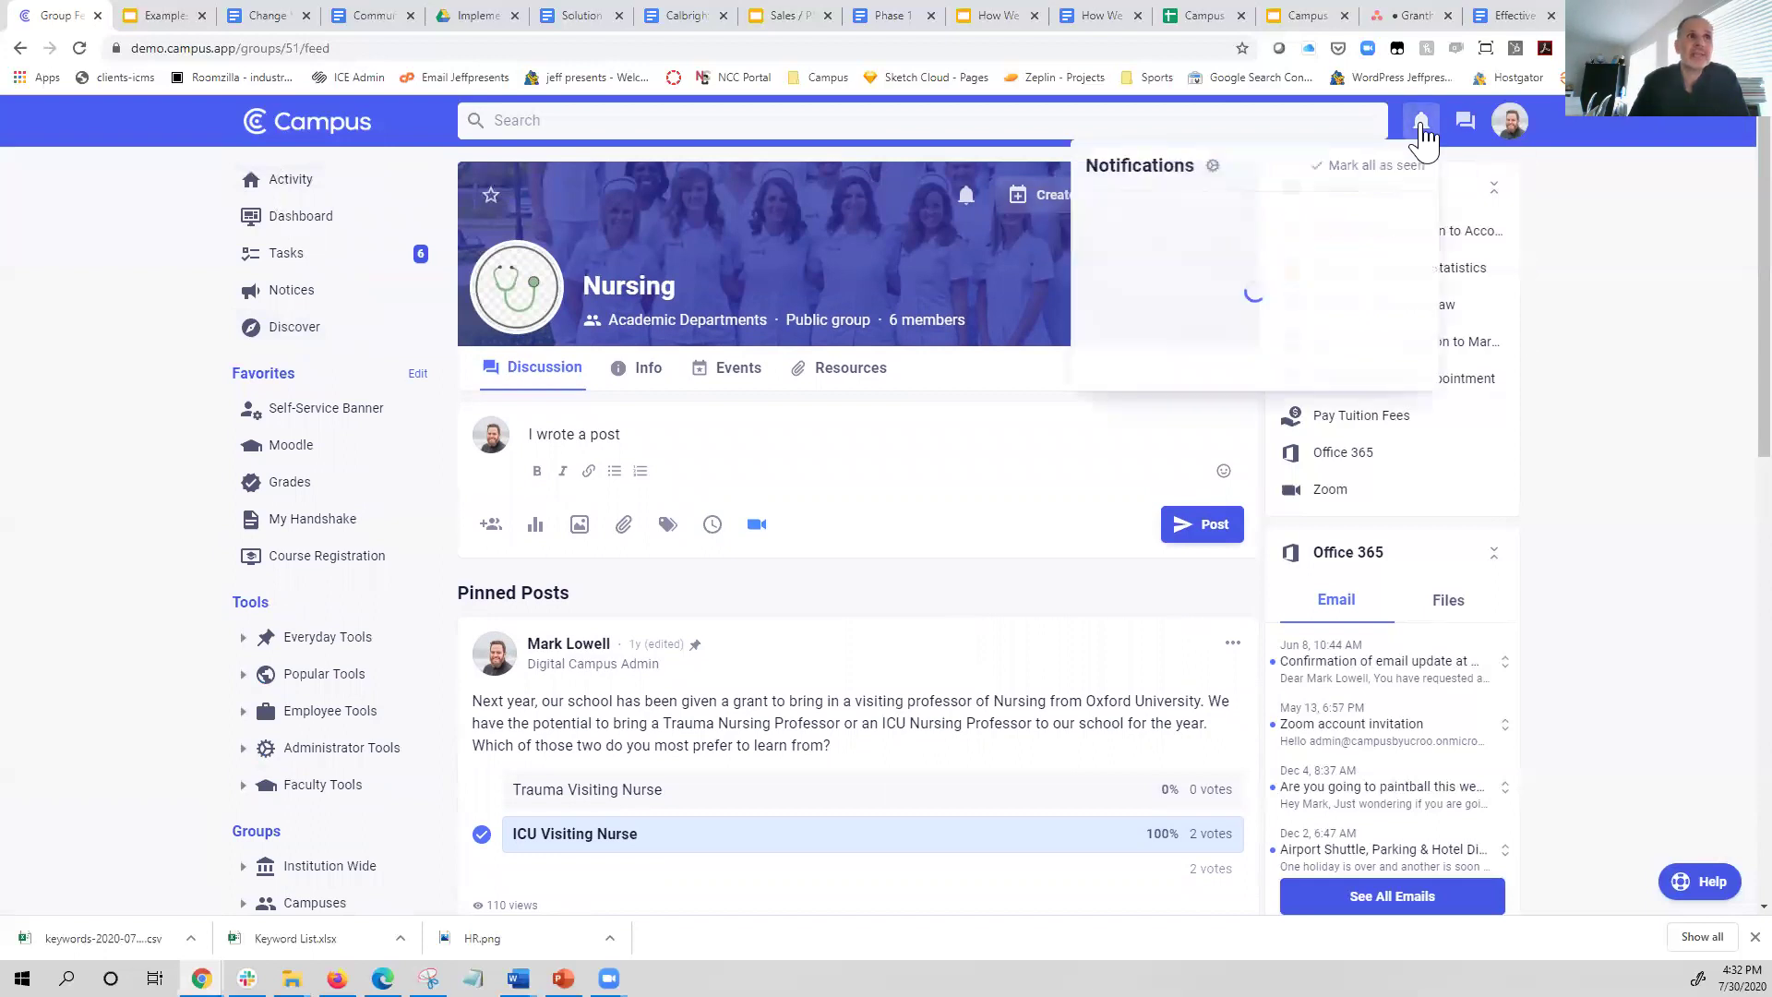
click(1712, 206)
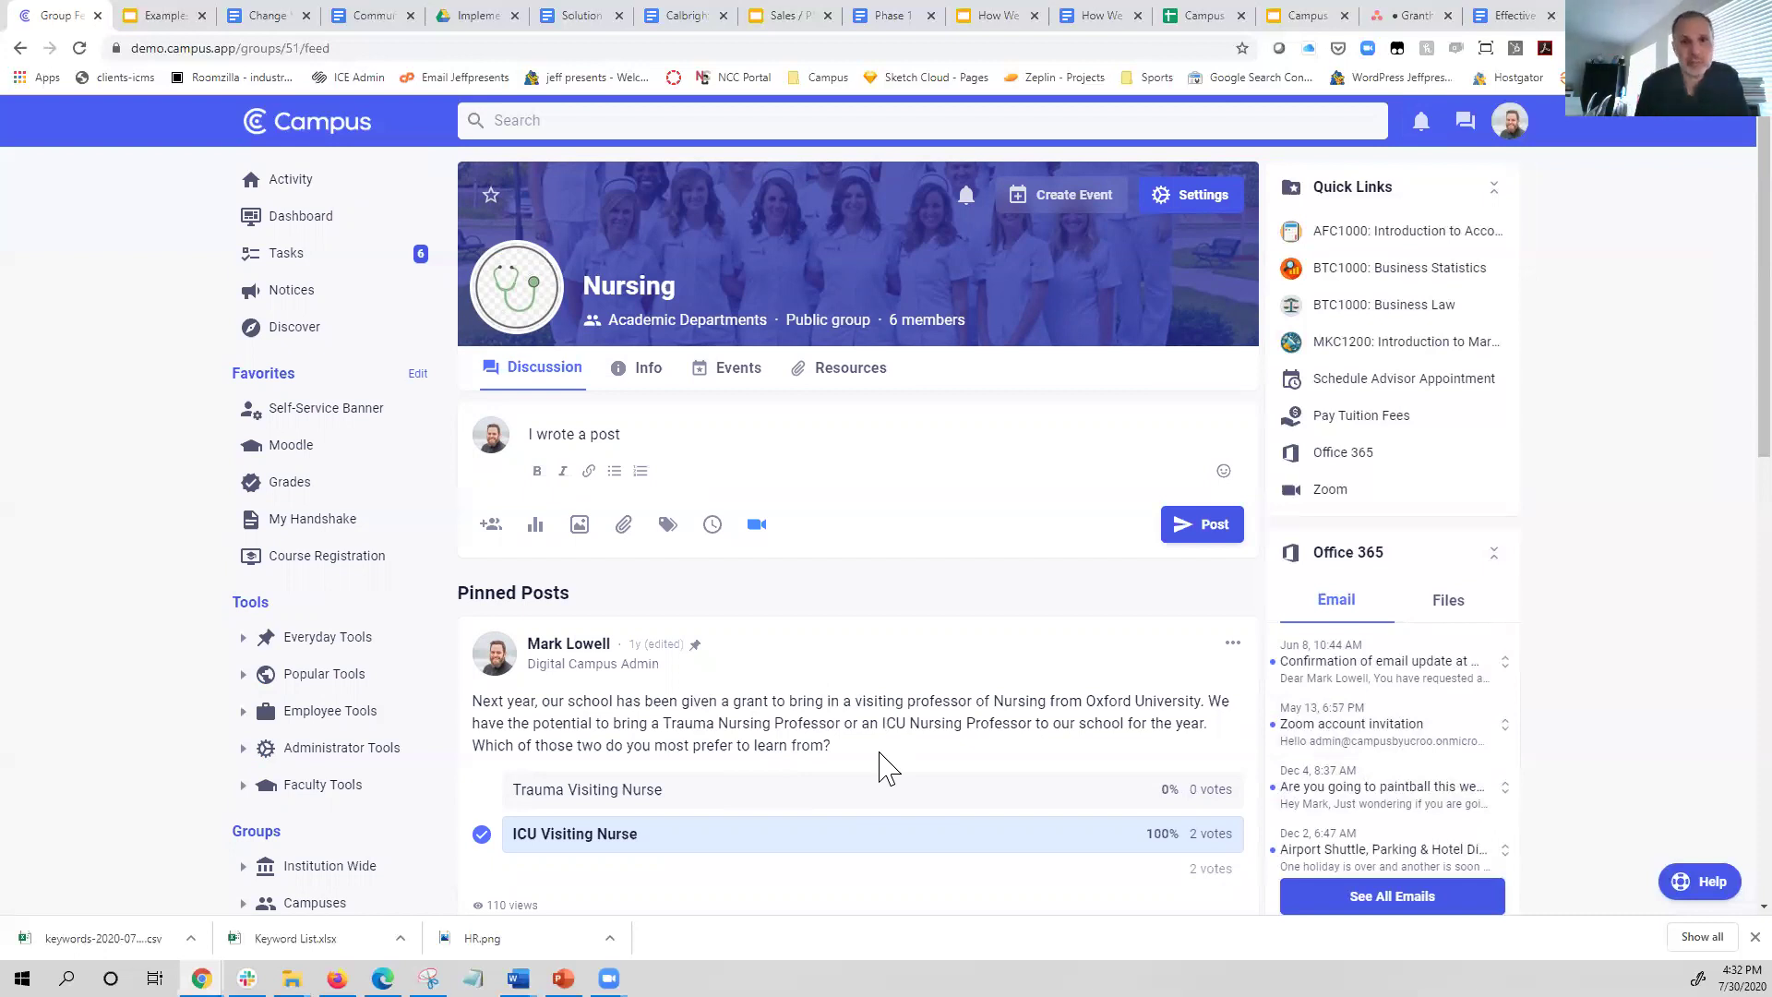
- Clear the draft text from the discussion's post composer
click(649, 434)
key(BackSpace)
key(BackSpace)
key(BackSpace)
key(BackSpace)
key(BackSpace)
key(BackSpace)
key(BackSpace)
key(BackSpace)
key(BackSpace)
key(BackSpace)
key(BackSpace)
key(BackSpace)
key(BackSpace)
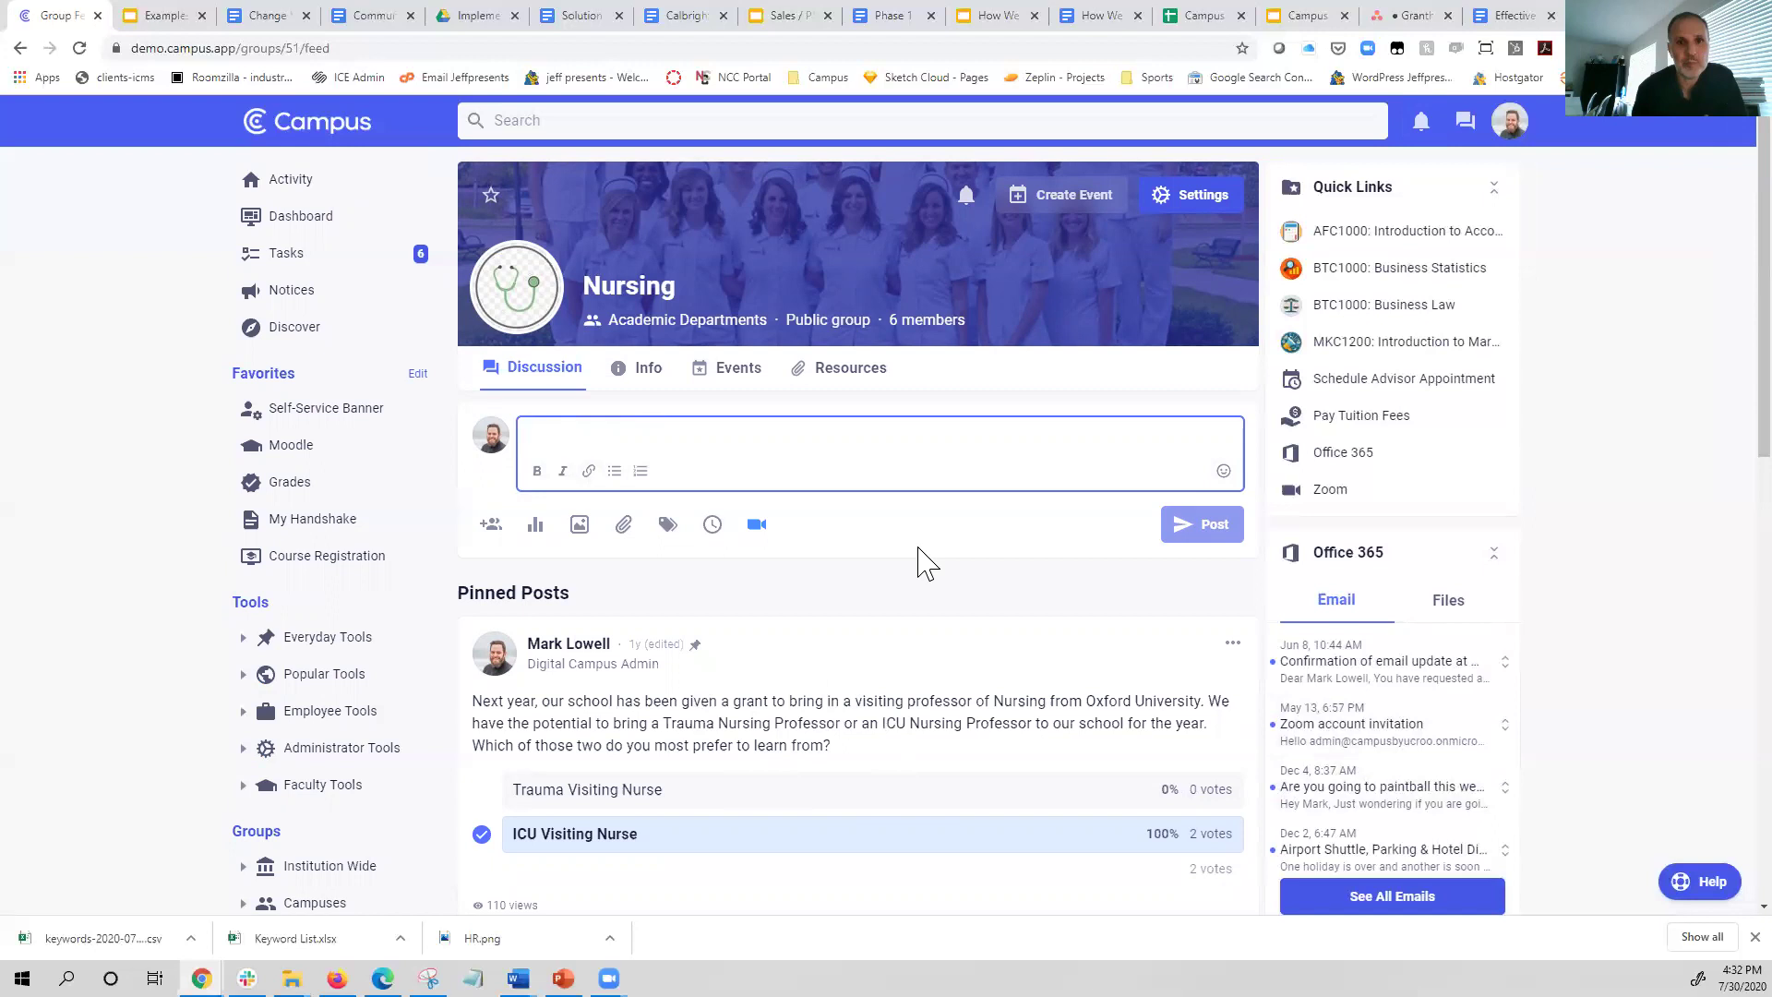
- Try the option to post as the group and set the new post's author to the Nursing group
click(491, 528)
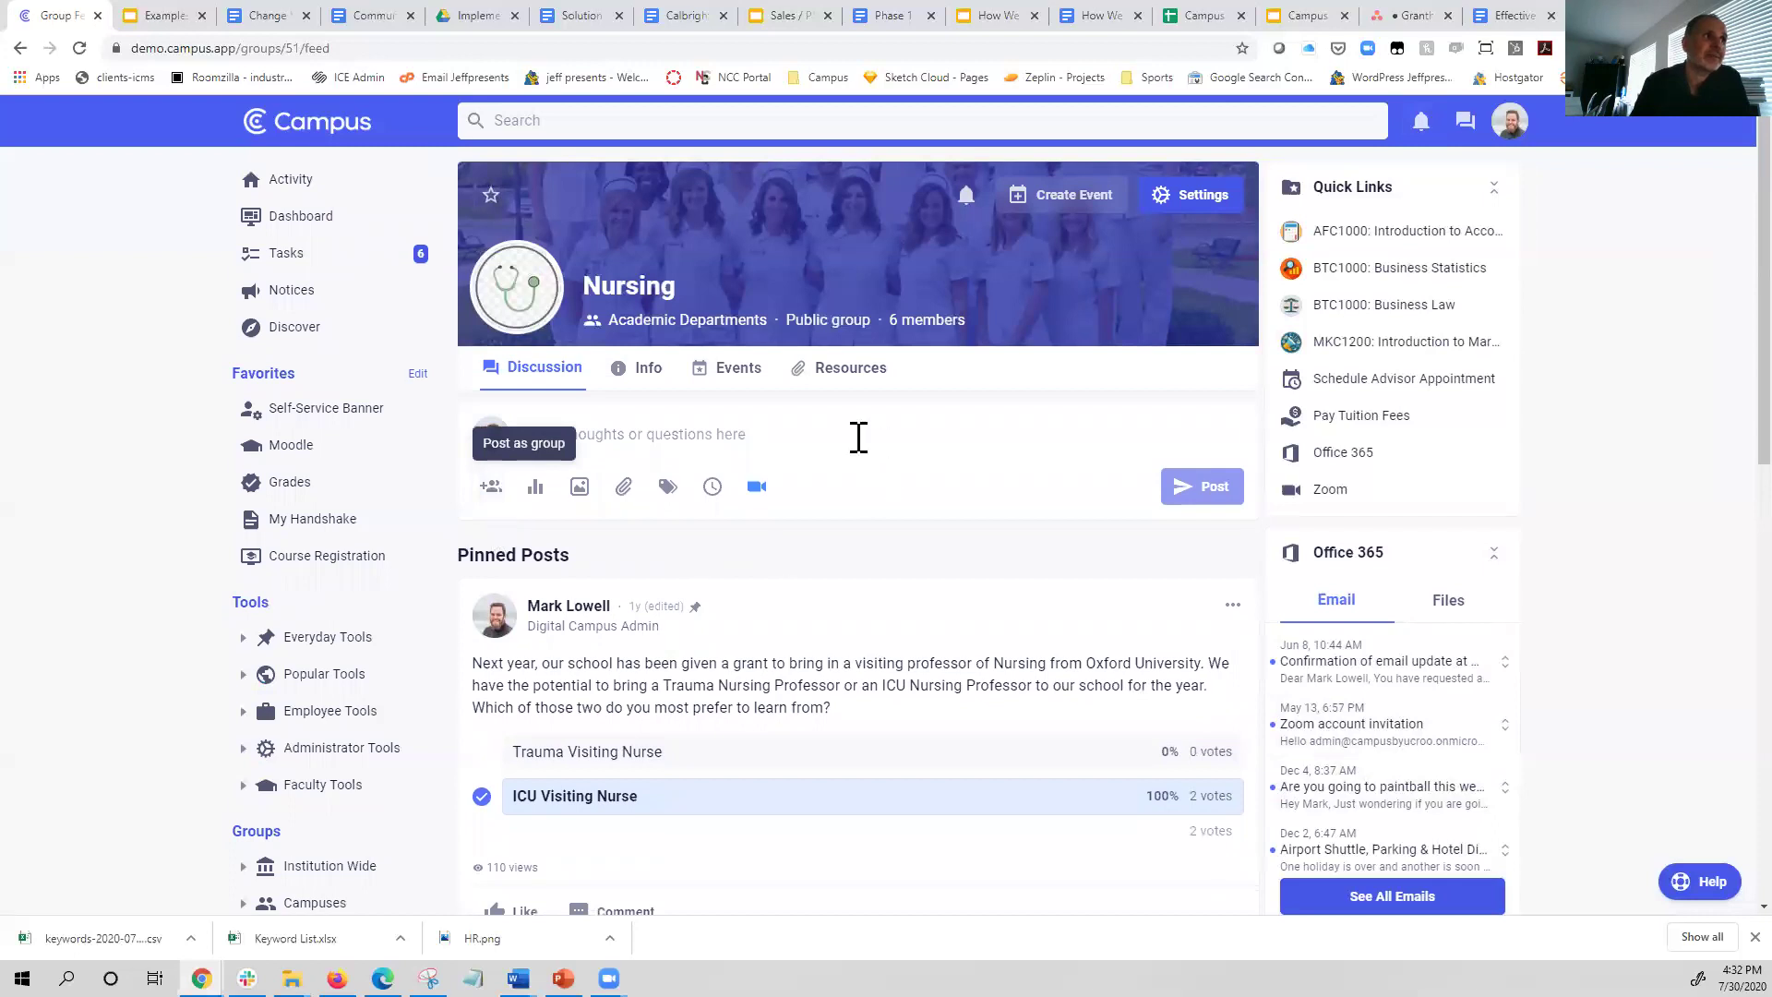
click(831, 432)
click(492, 524)
click(492, 498)
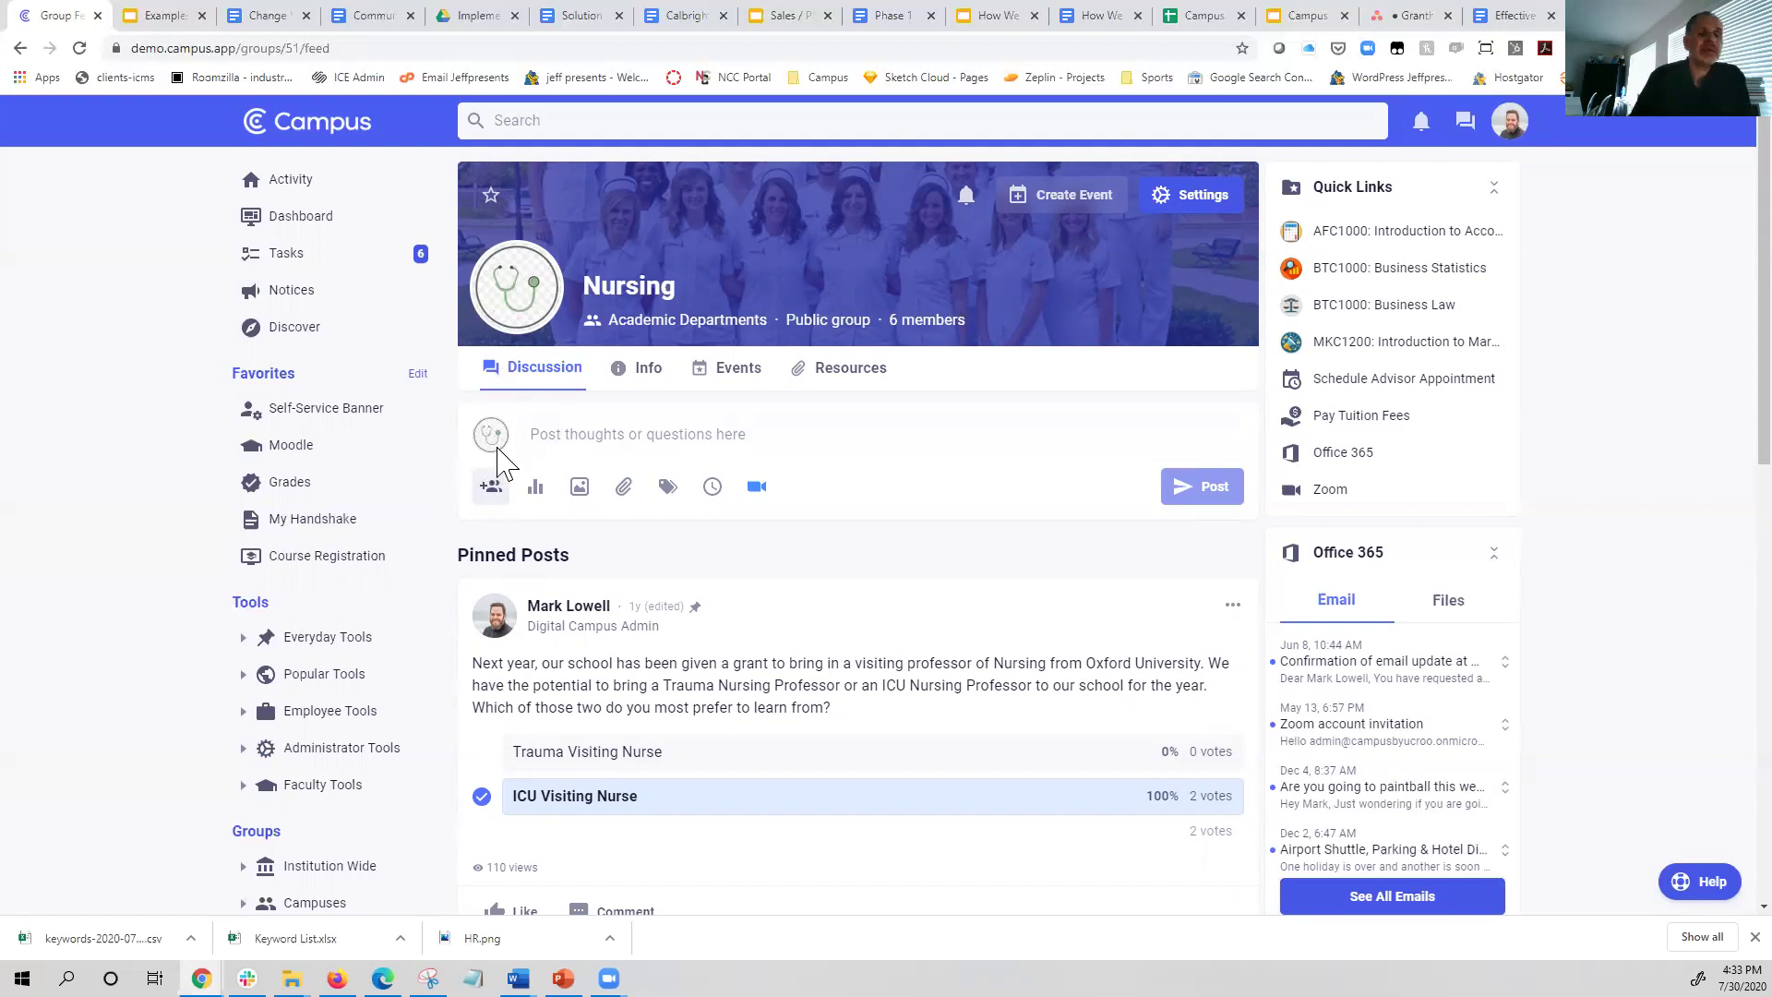
- Add a poll with two blank options to the draft post and give it the Nursing department label
click(538, 491)
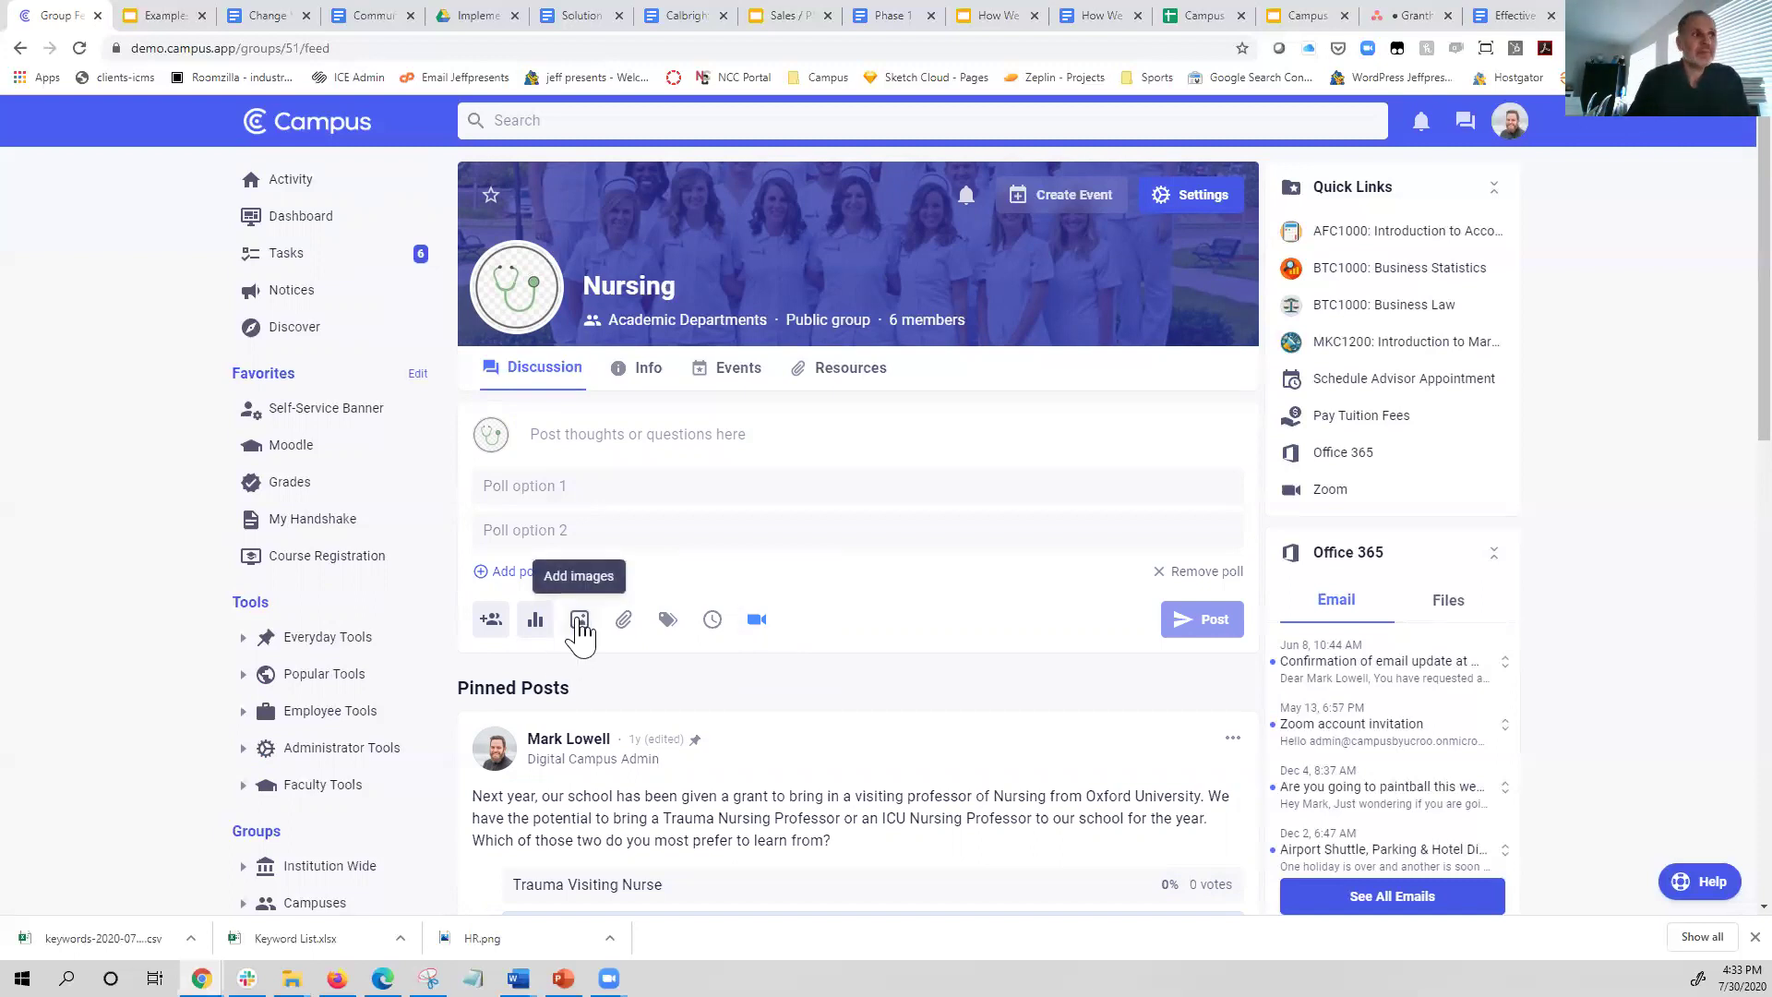
click(667, 622)
click(633, 618)
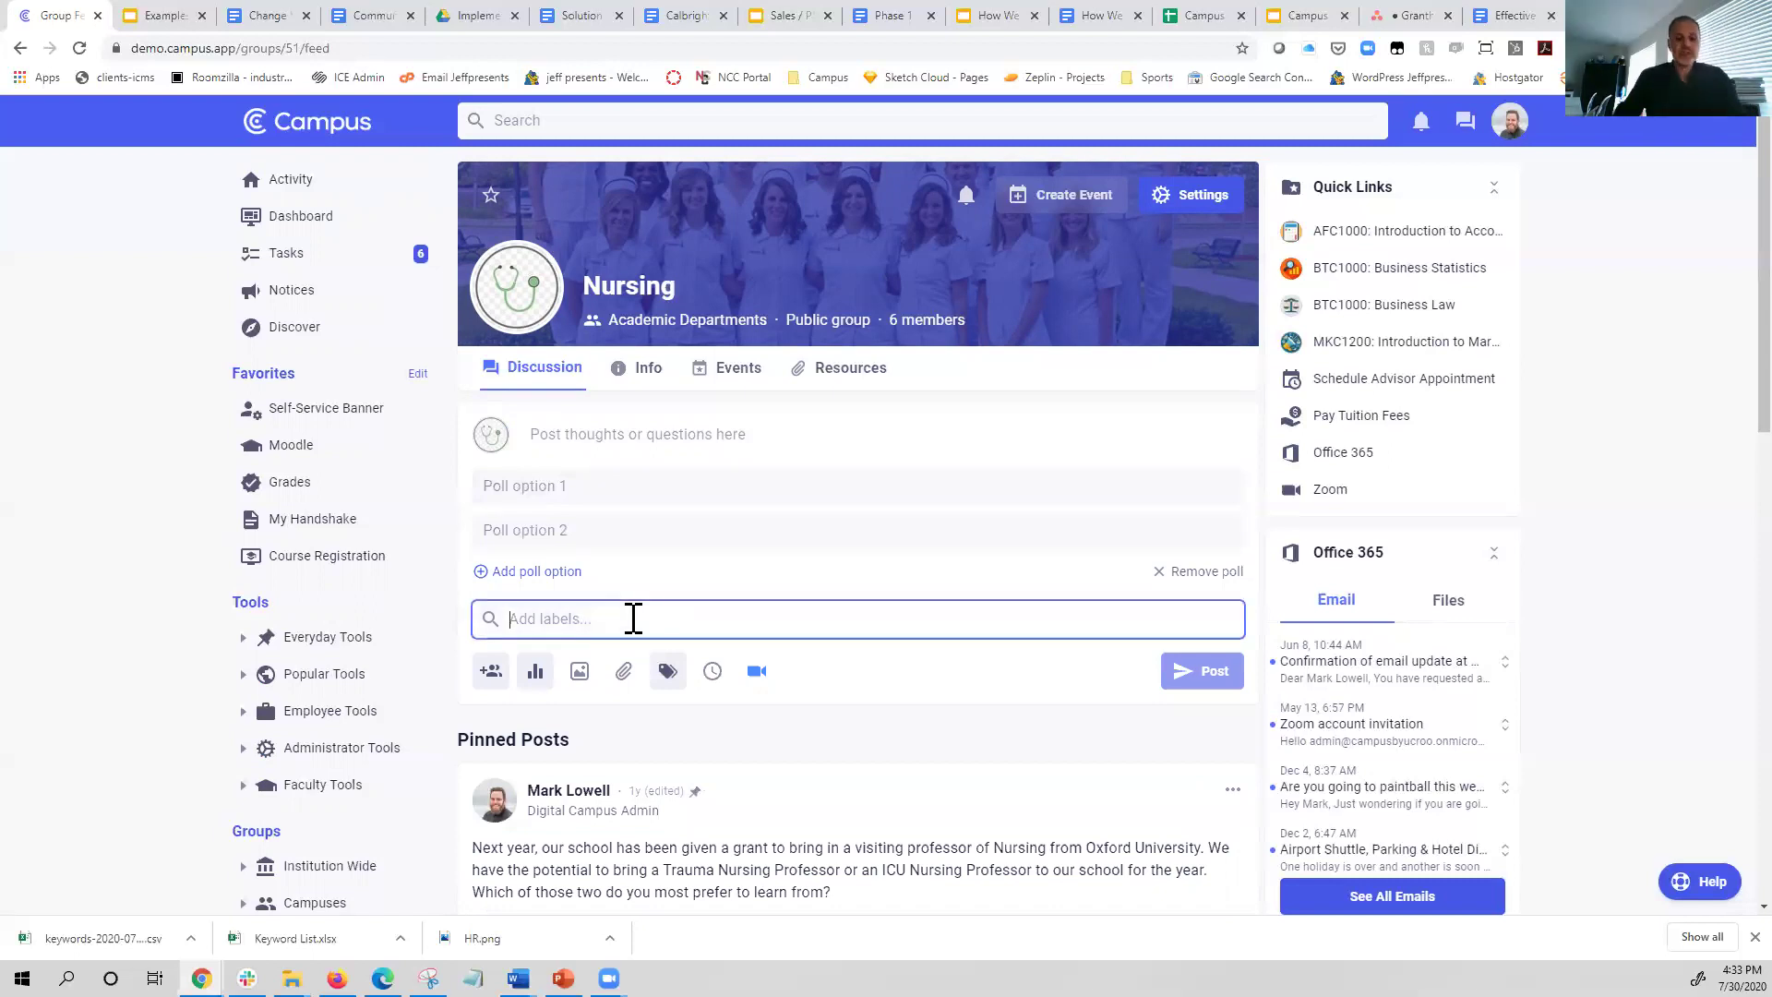
text(nurs)
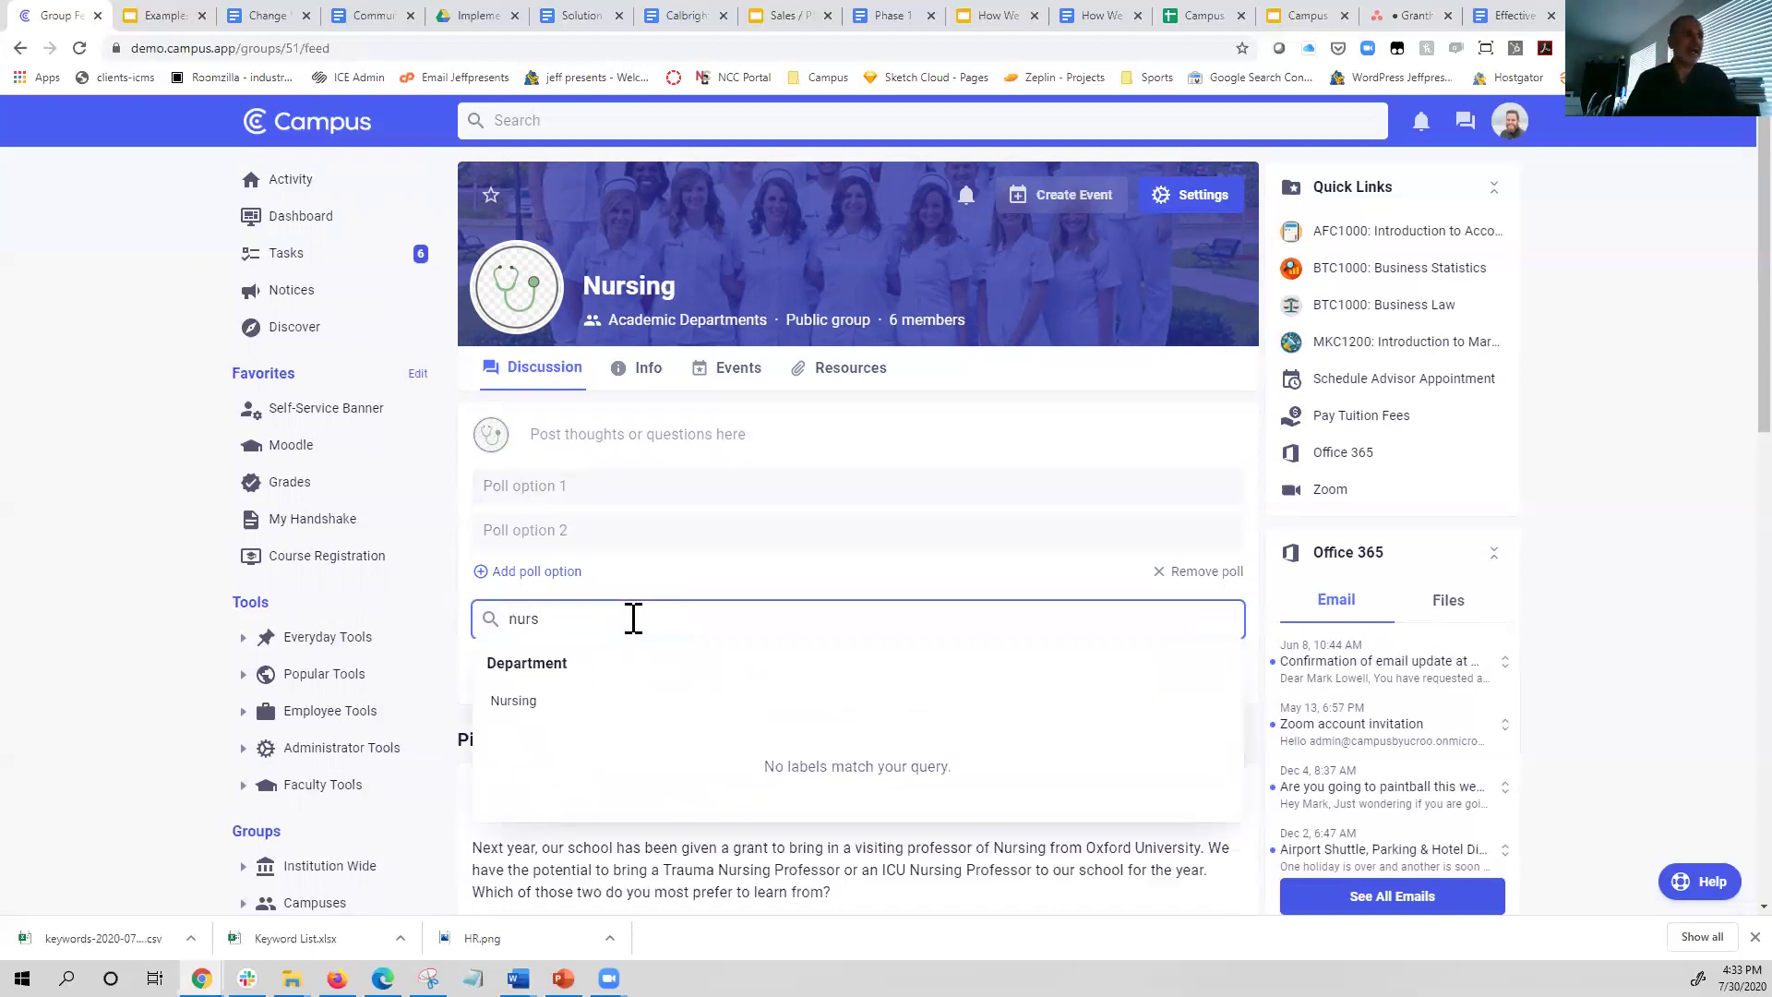
click(517, 703)
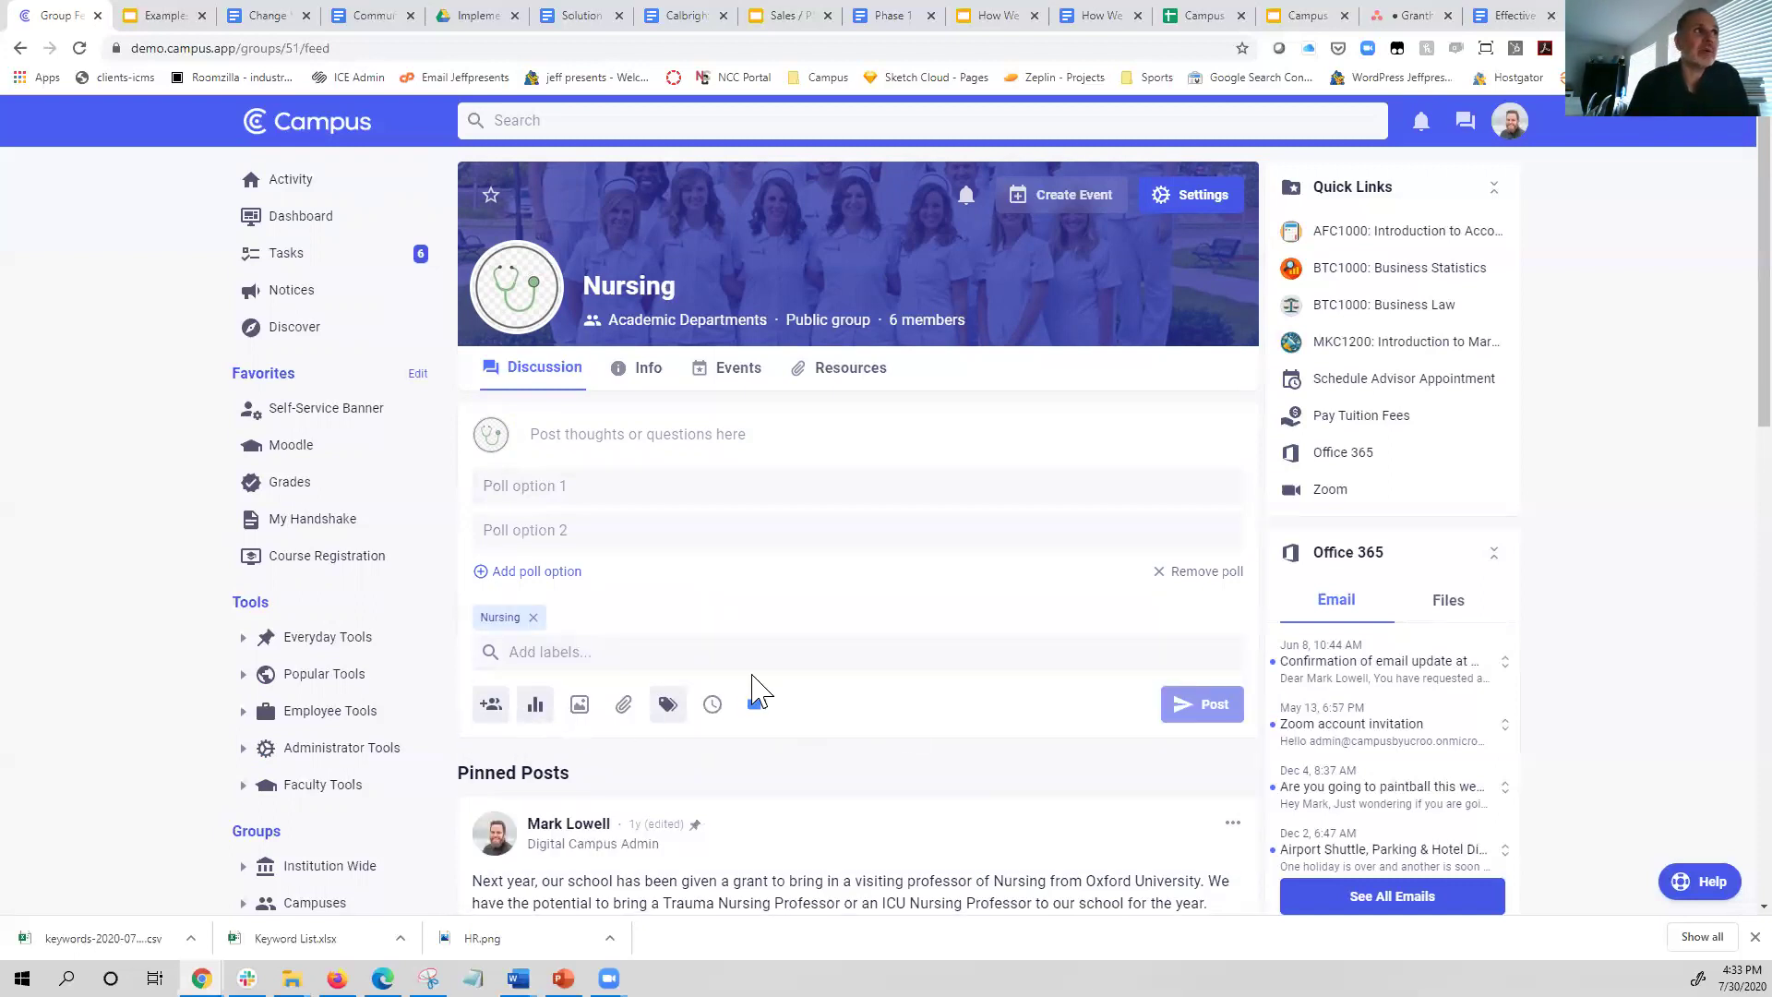
- Turn on scheduling for the draft post and open its message text for writing
click(554, 123)
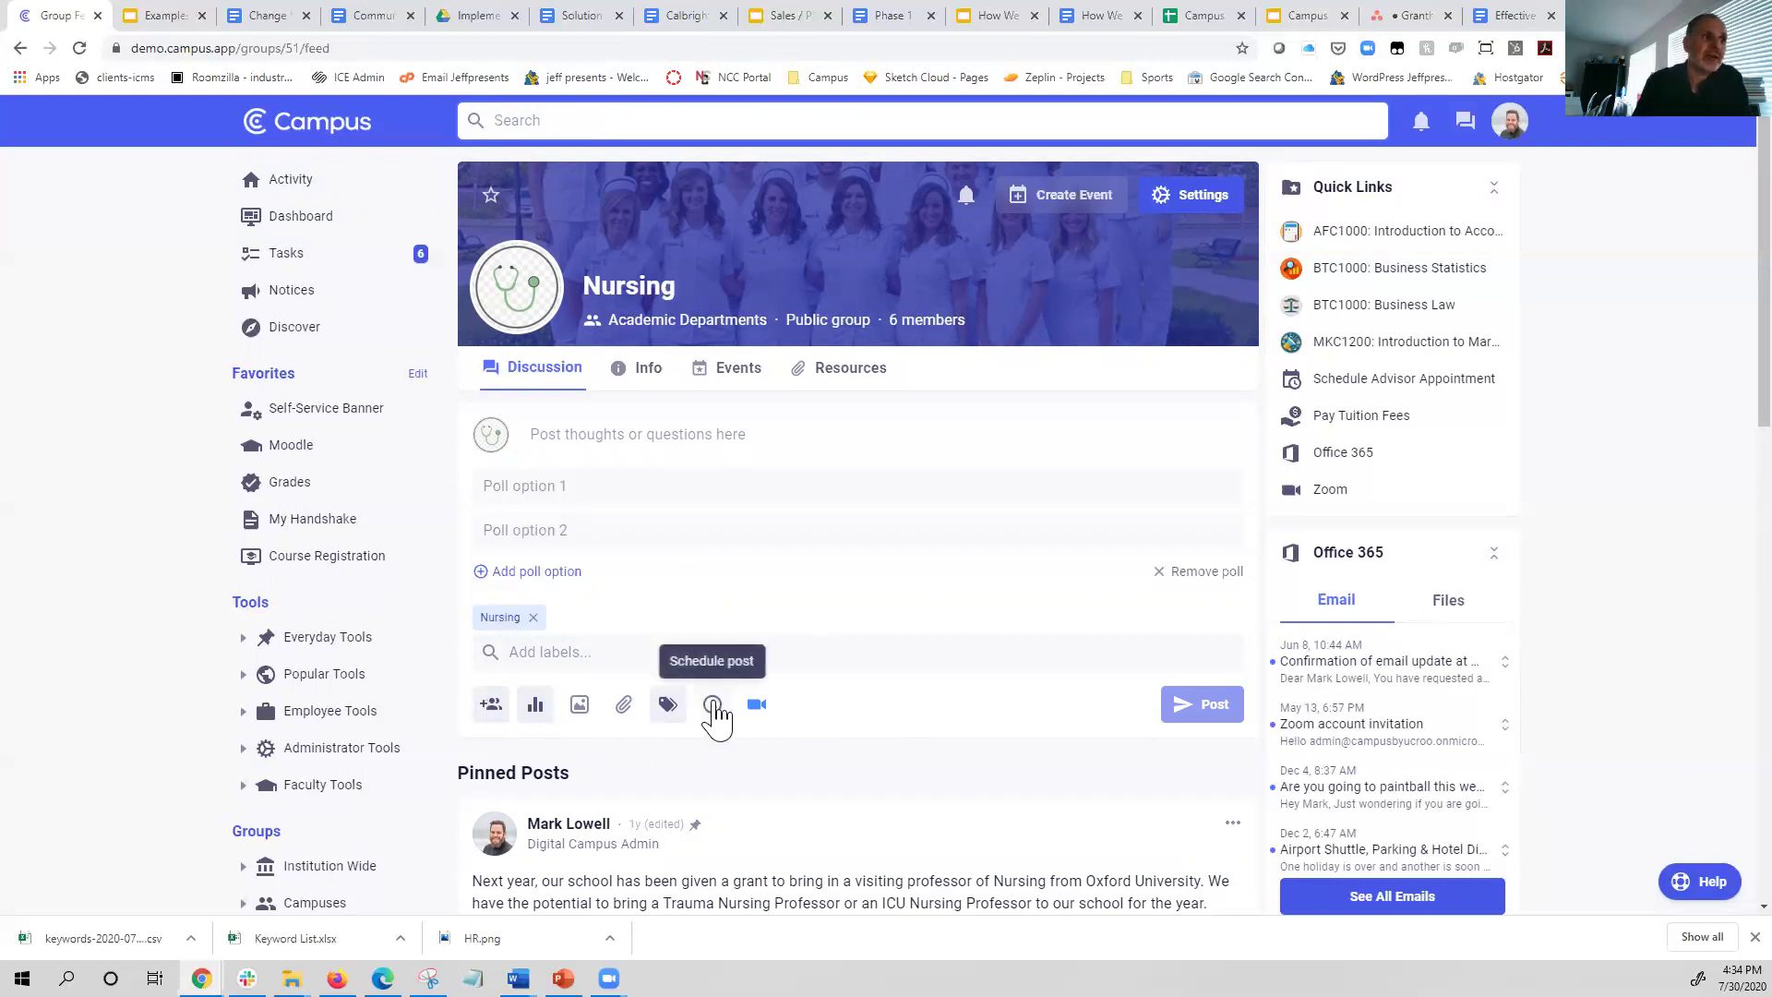
click(712, 706)
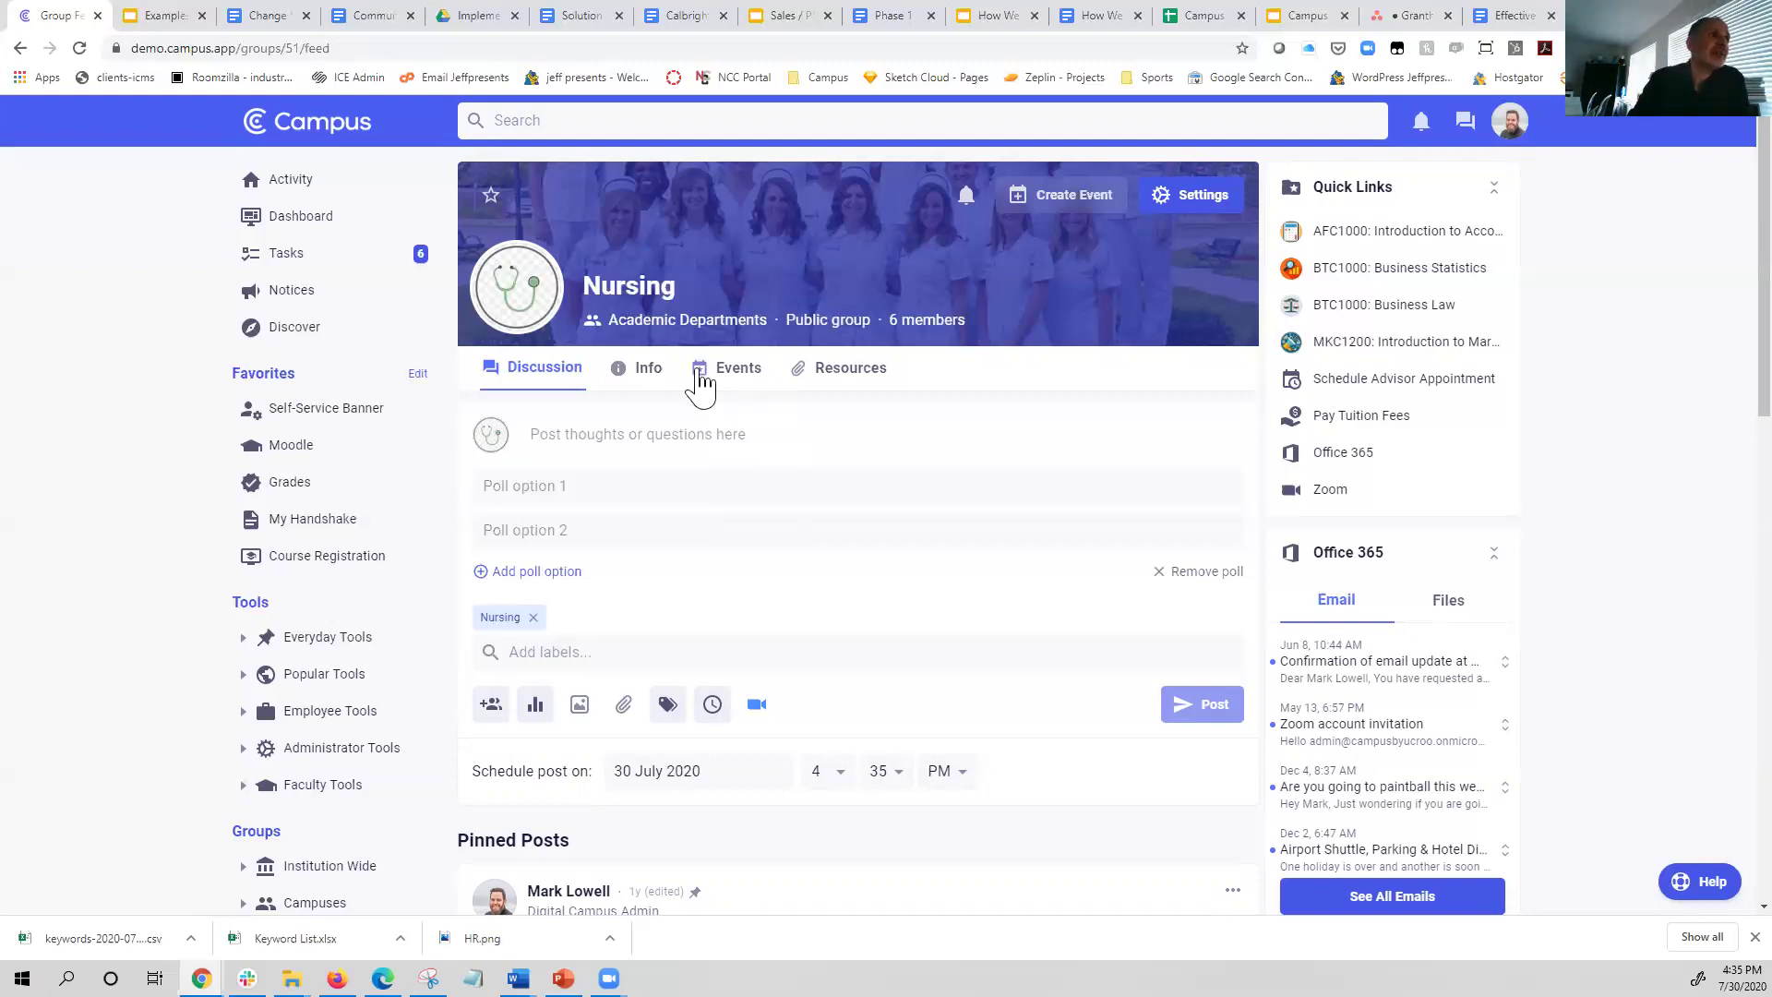
click(568, 437)
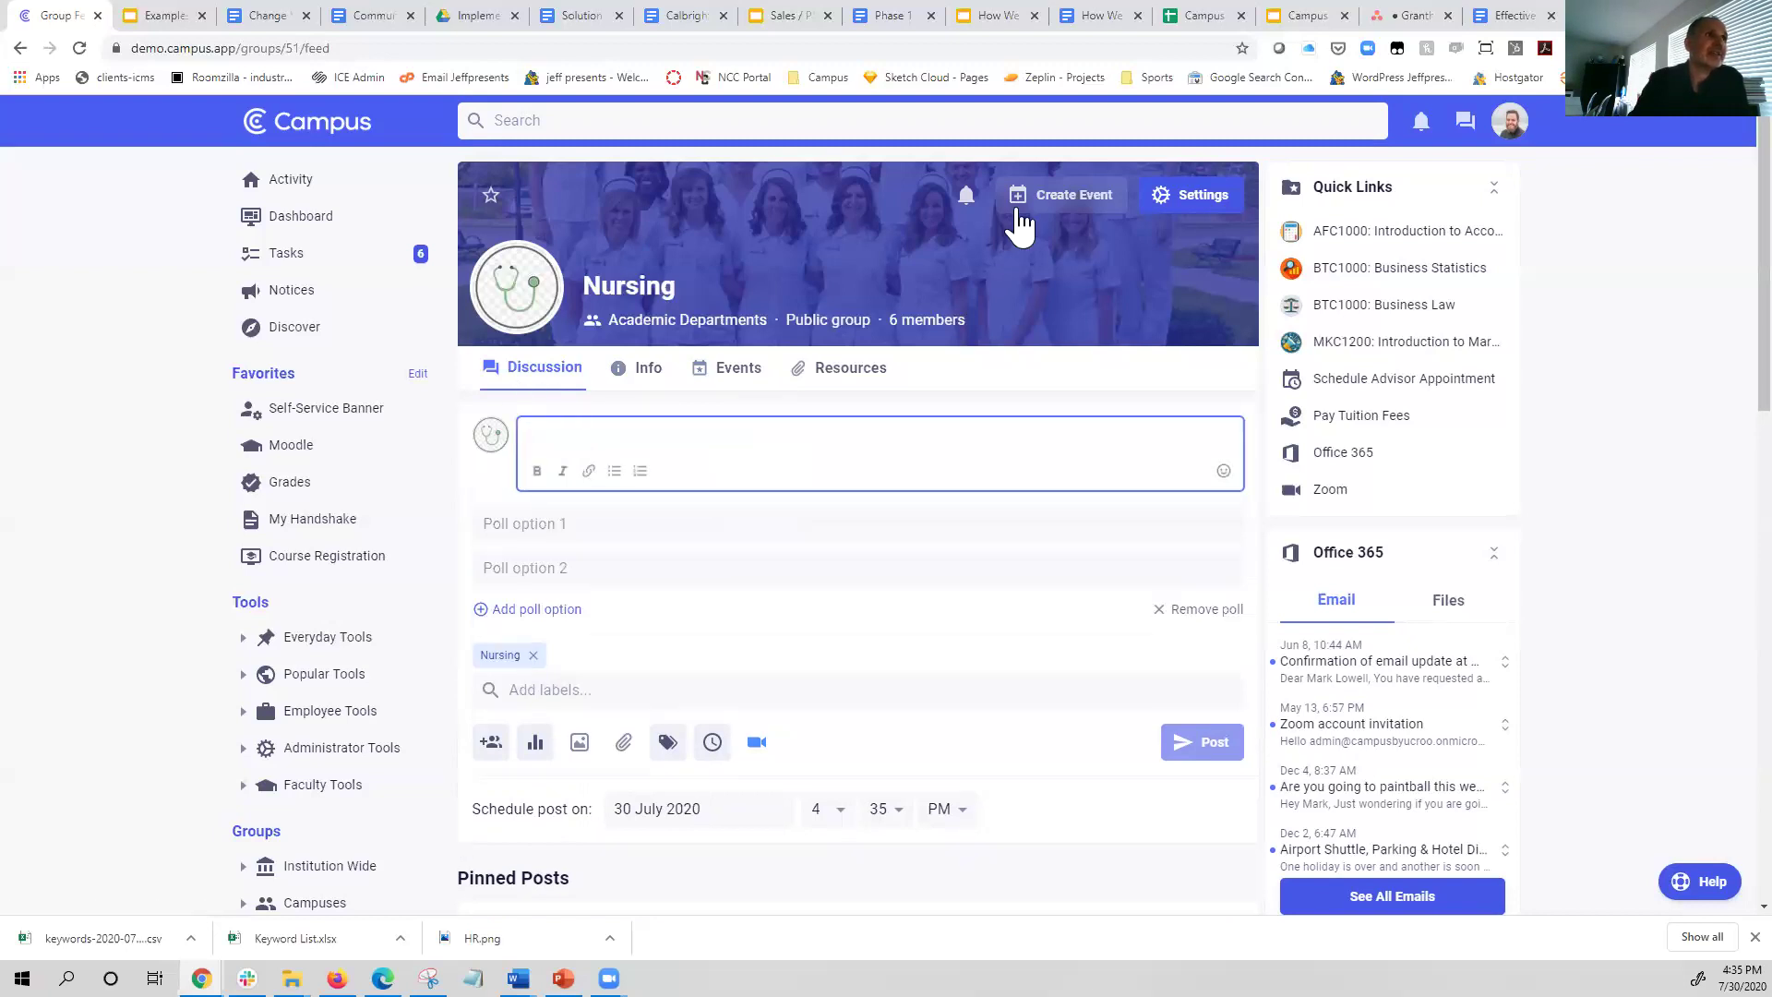
- View the Nursing group's new event form and return to the discussion without creating an event
click(1067, 207)
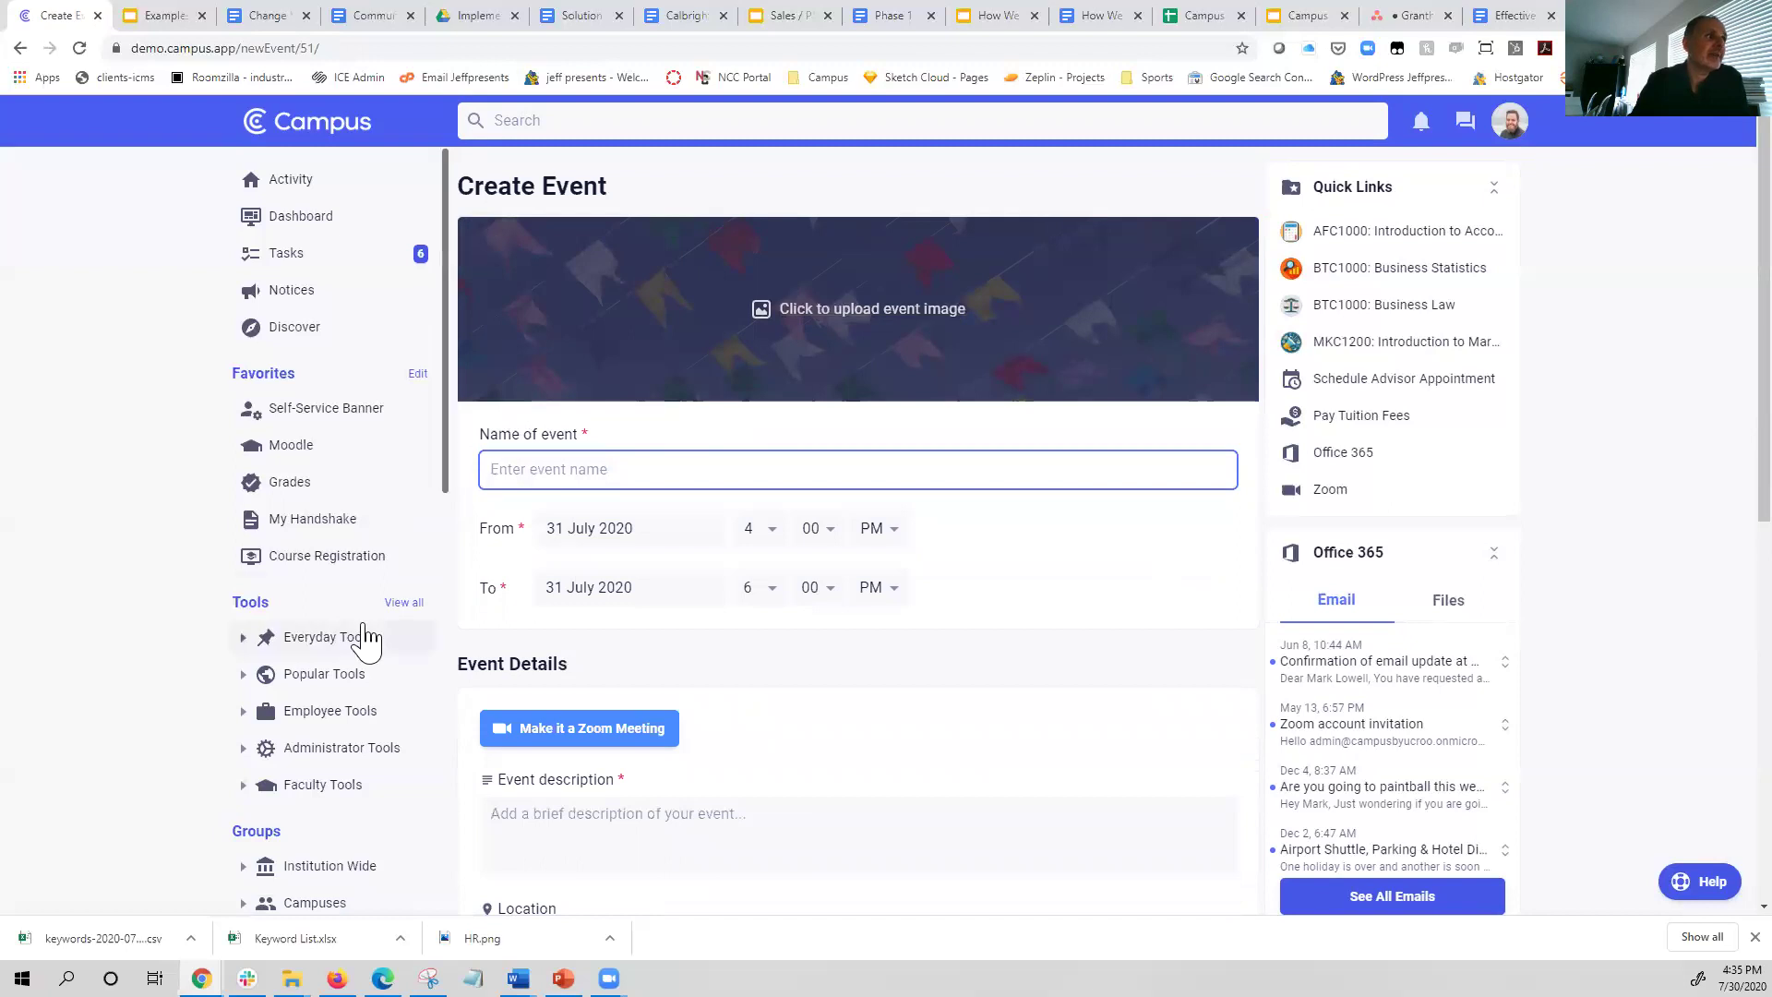
click(19, 47)
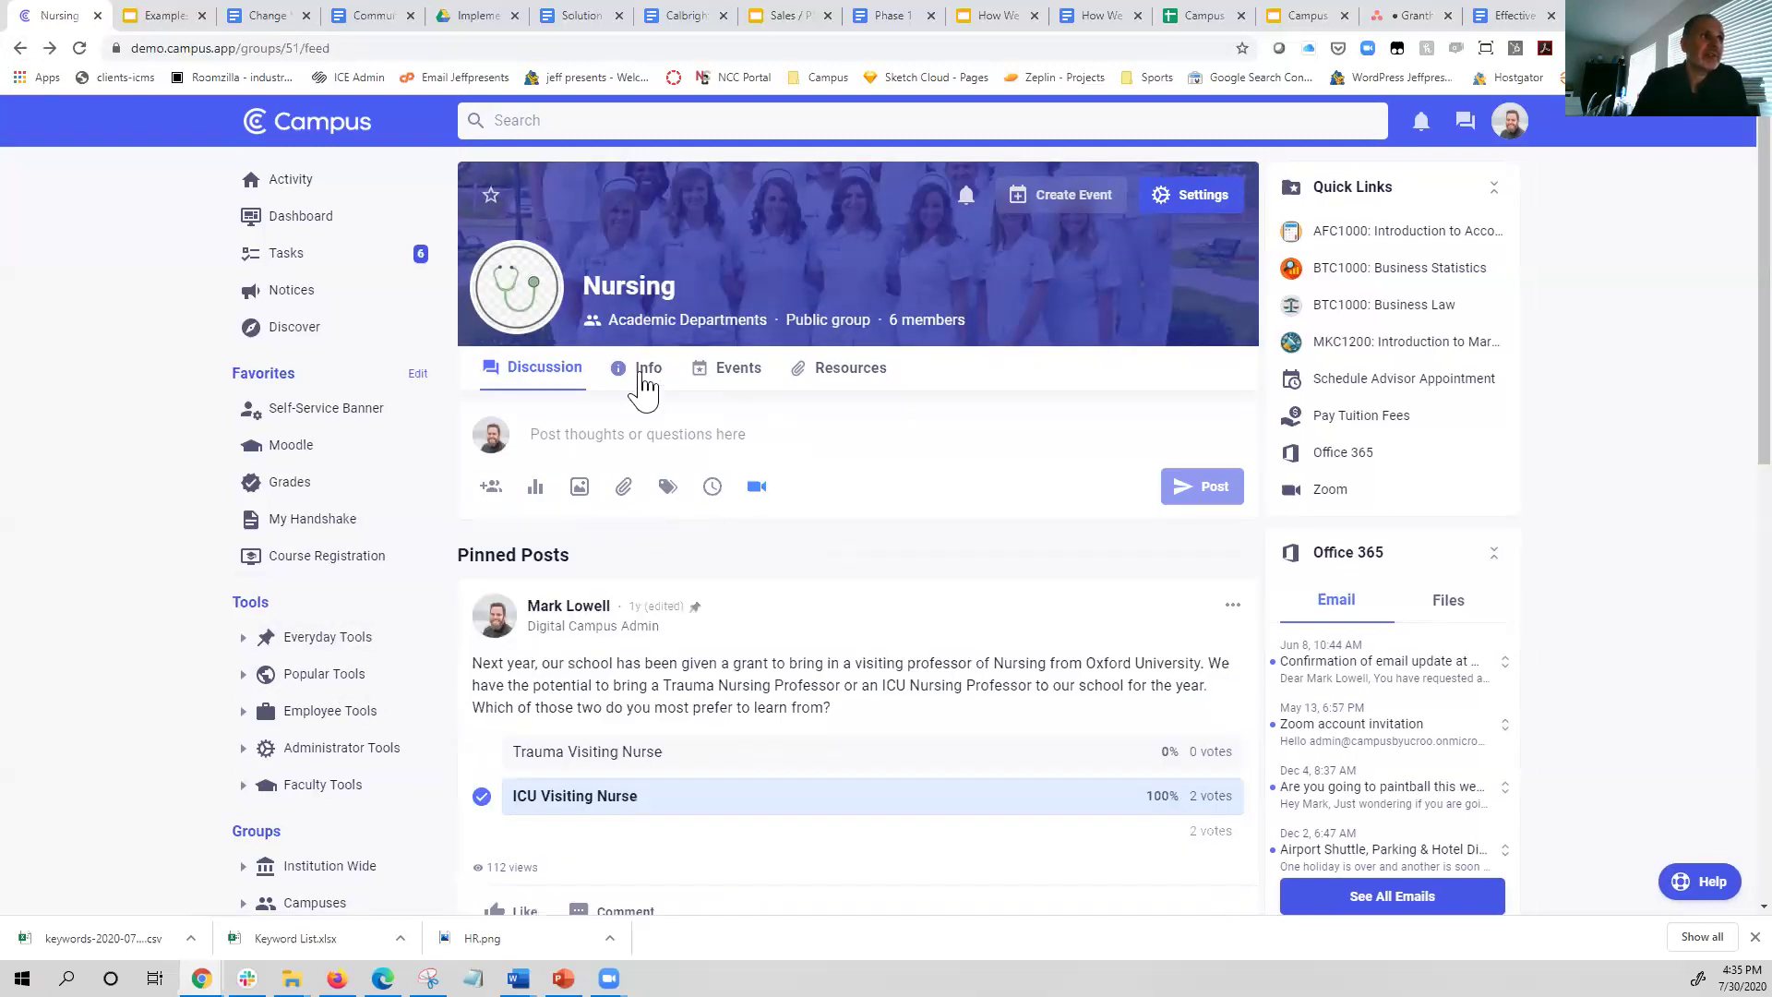
- Examine the Nursing group's description, contact details, location map and labels, and return to its discussion
click(646, 378)
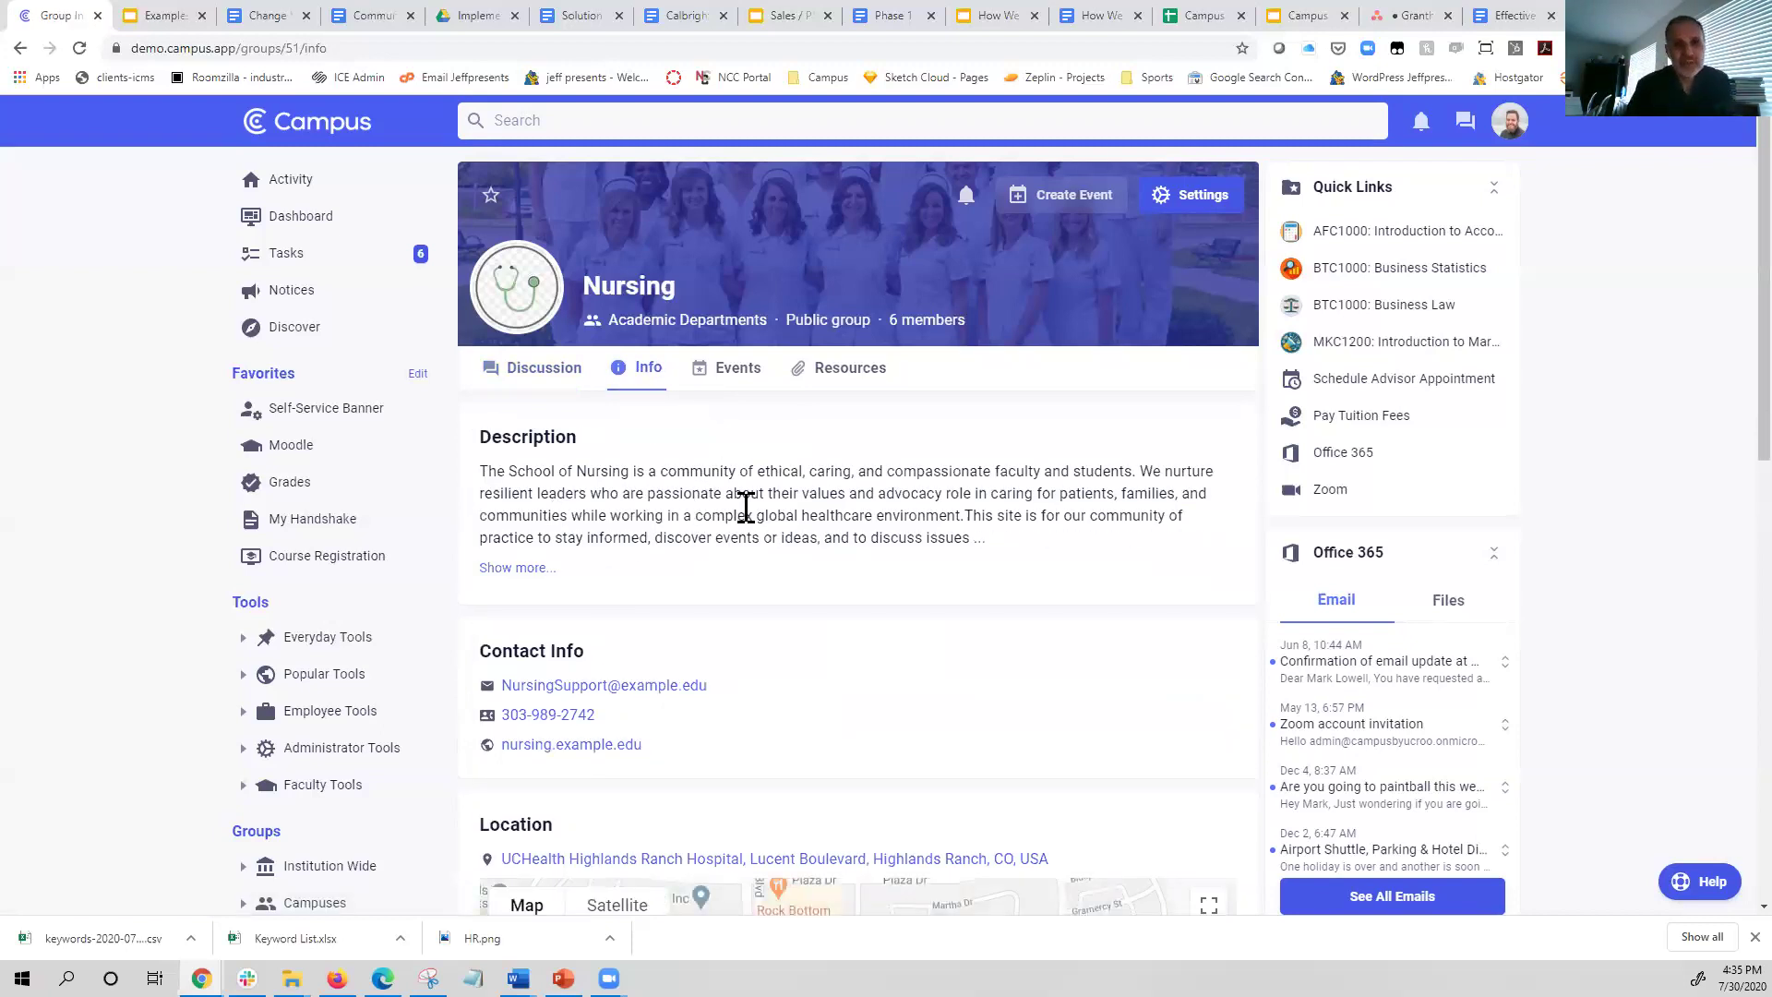
scroll(918, 641, down, 2)
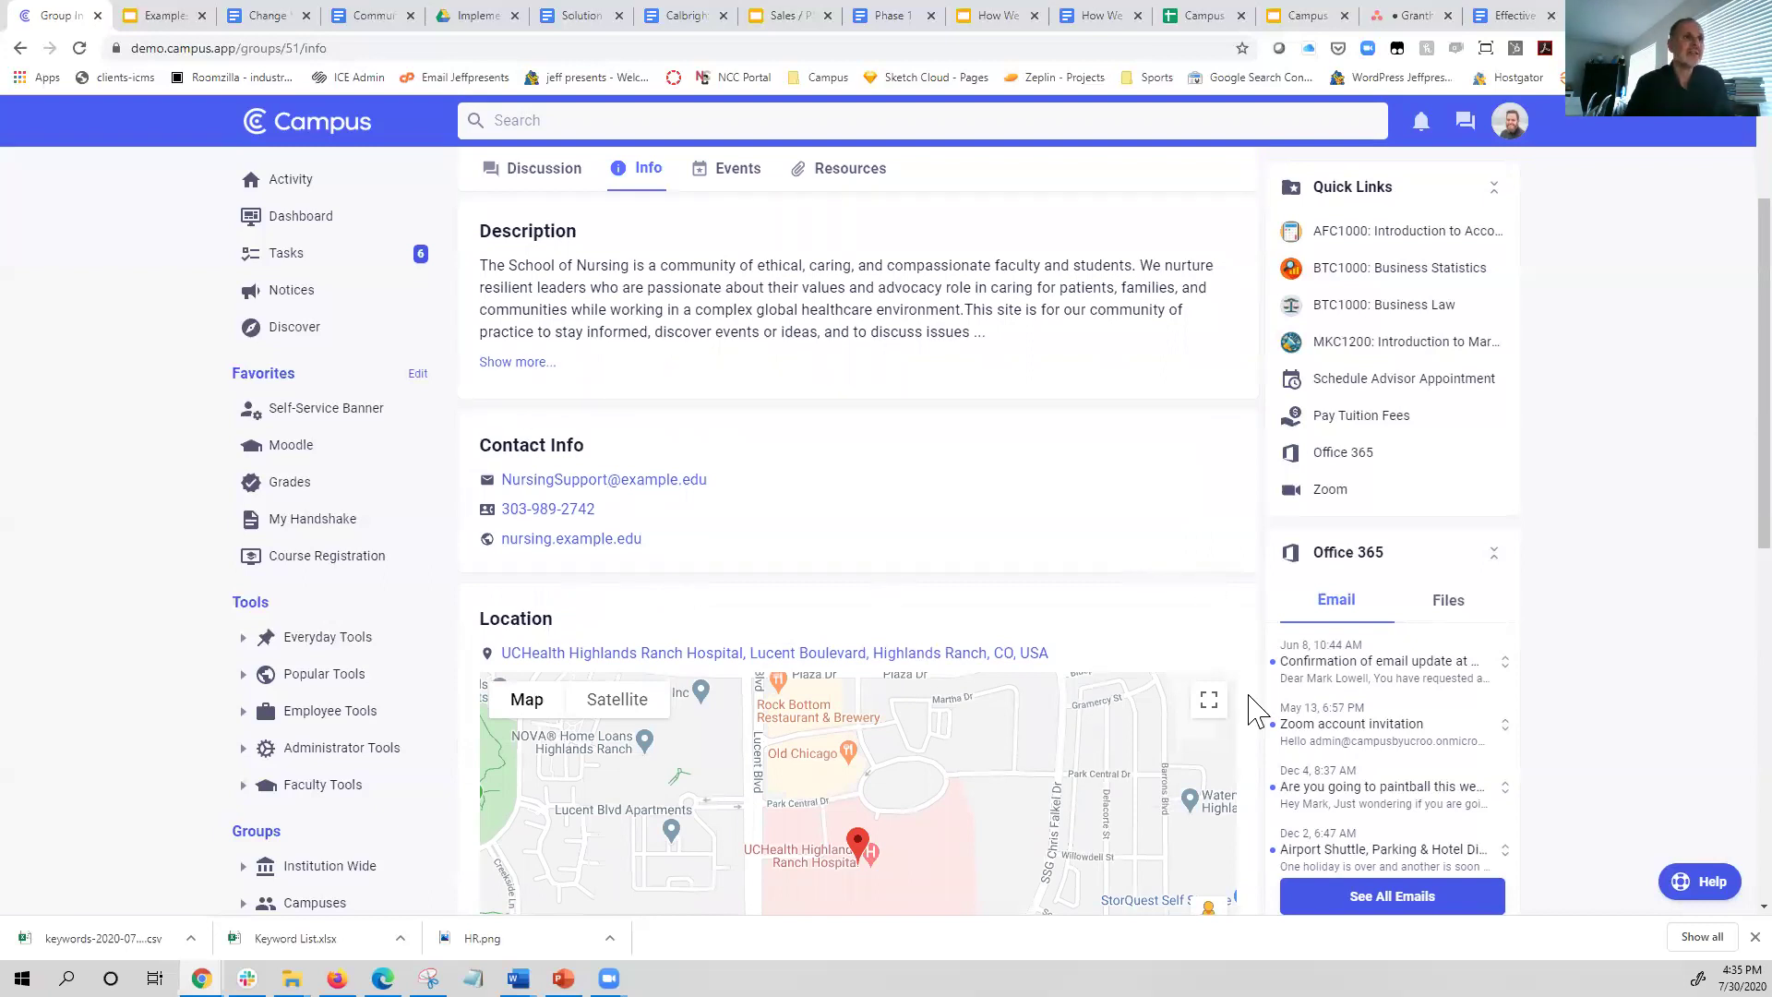
scroll(1255, 711, down, 3)
scroll(1224, 641, down, 3)
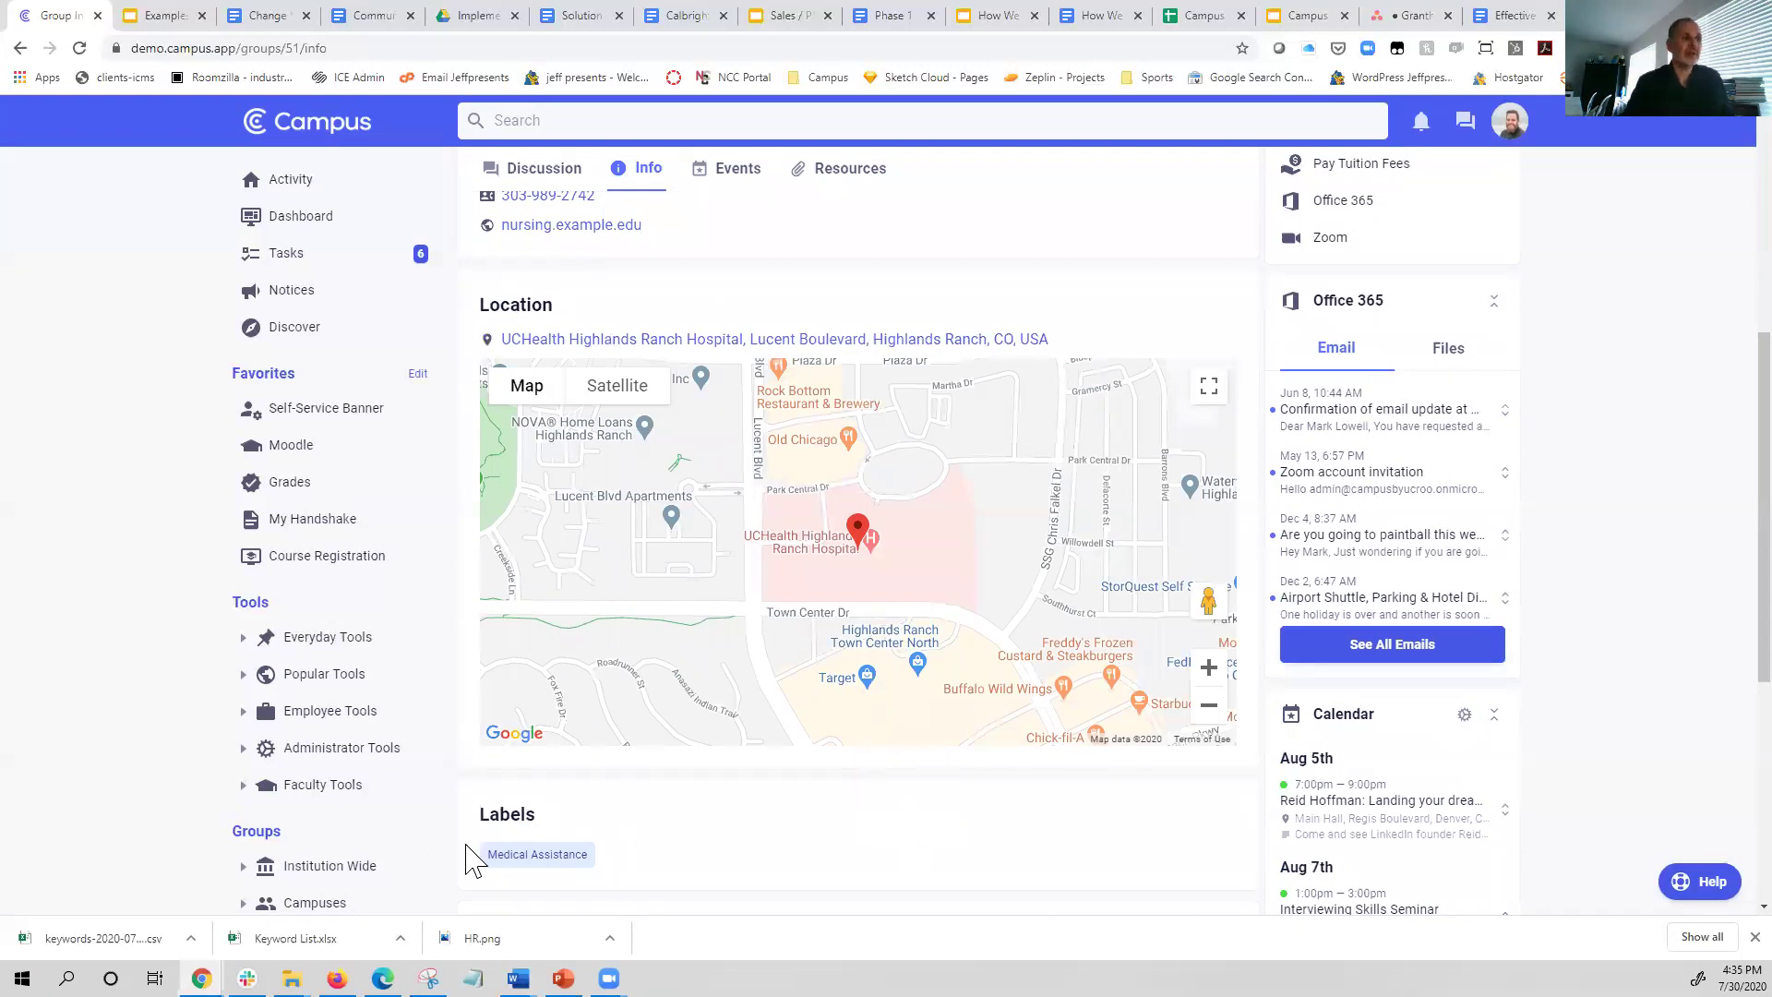
scroll(853, 718, up, 5)
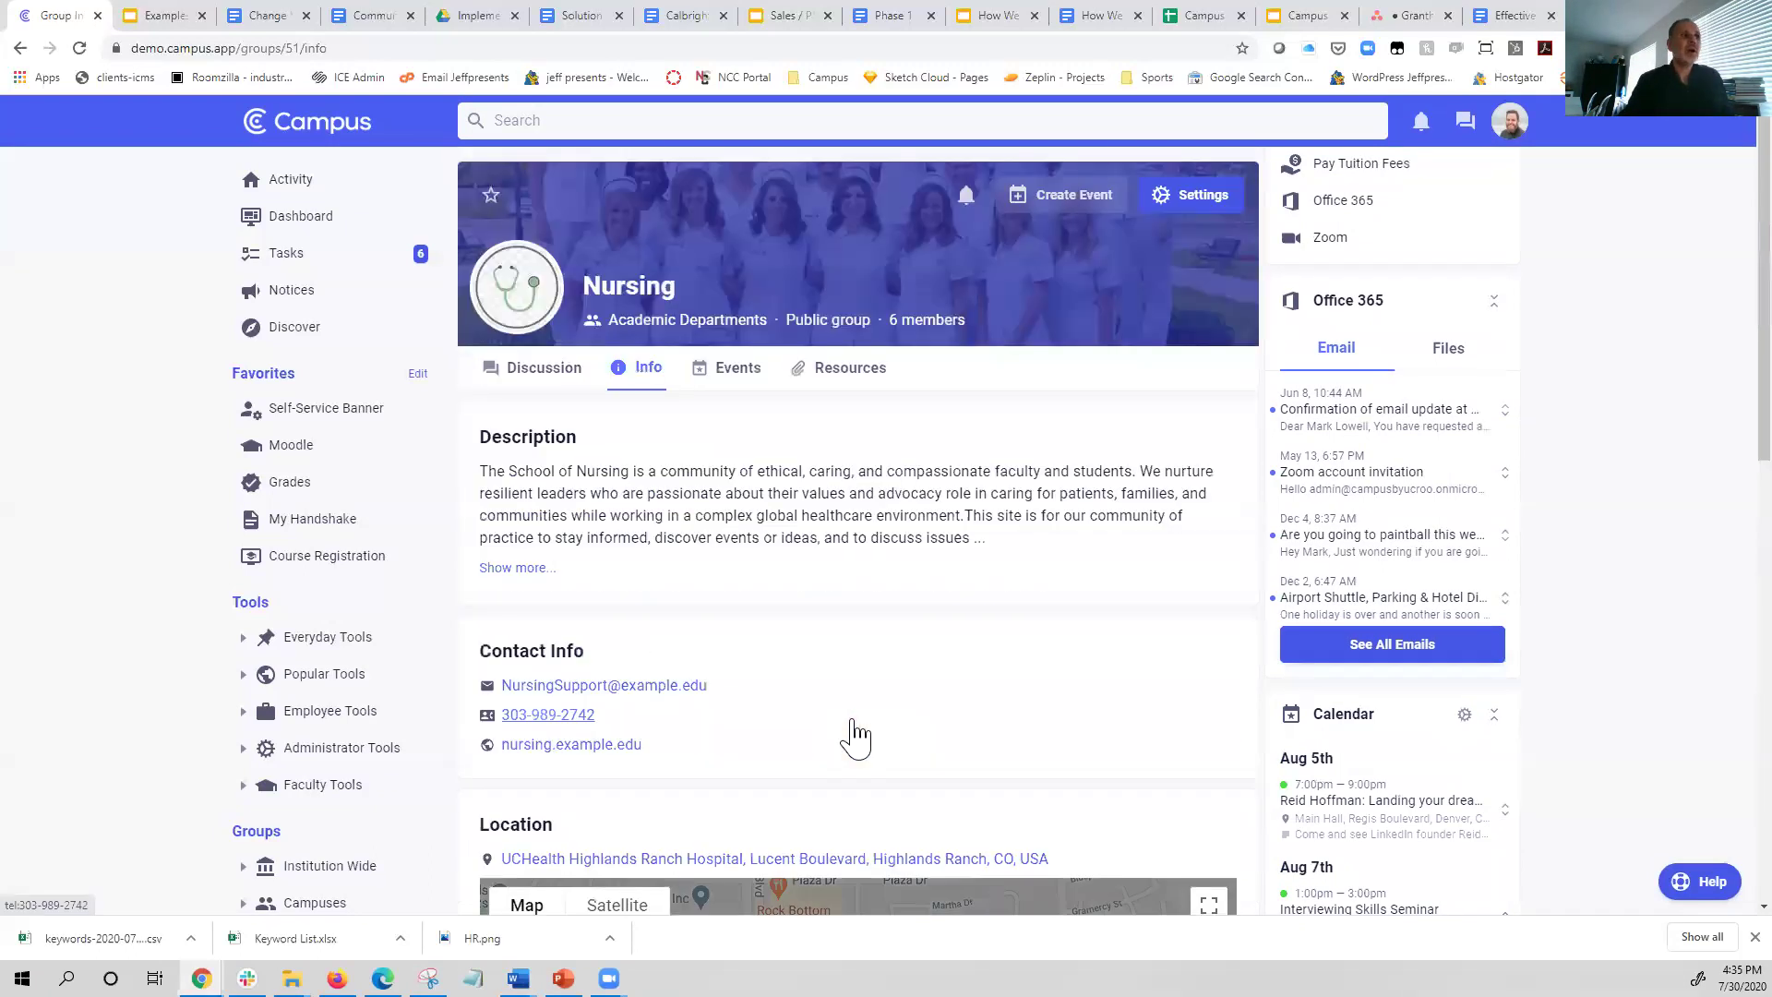
click(517, 388)
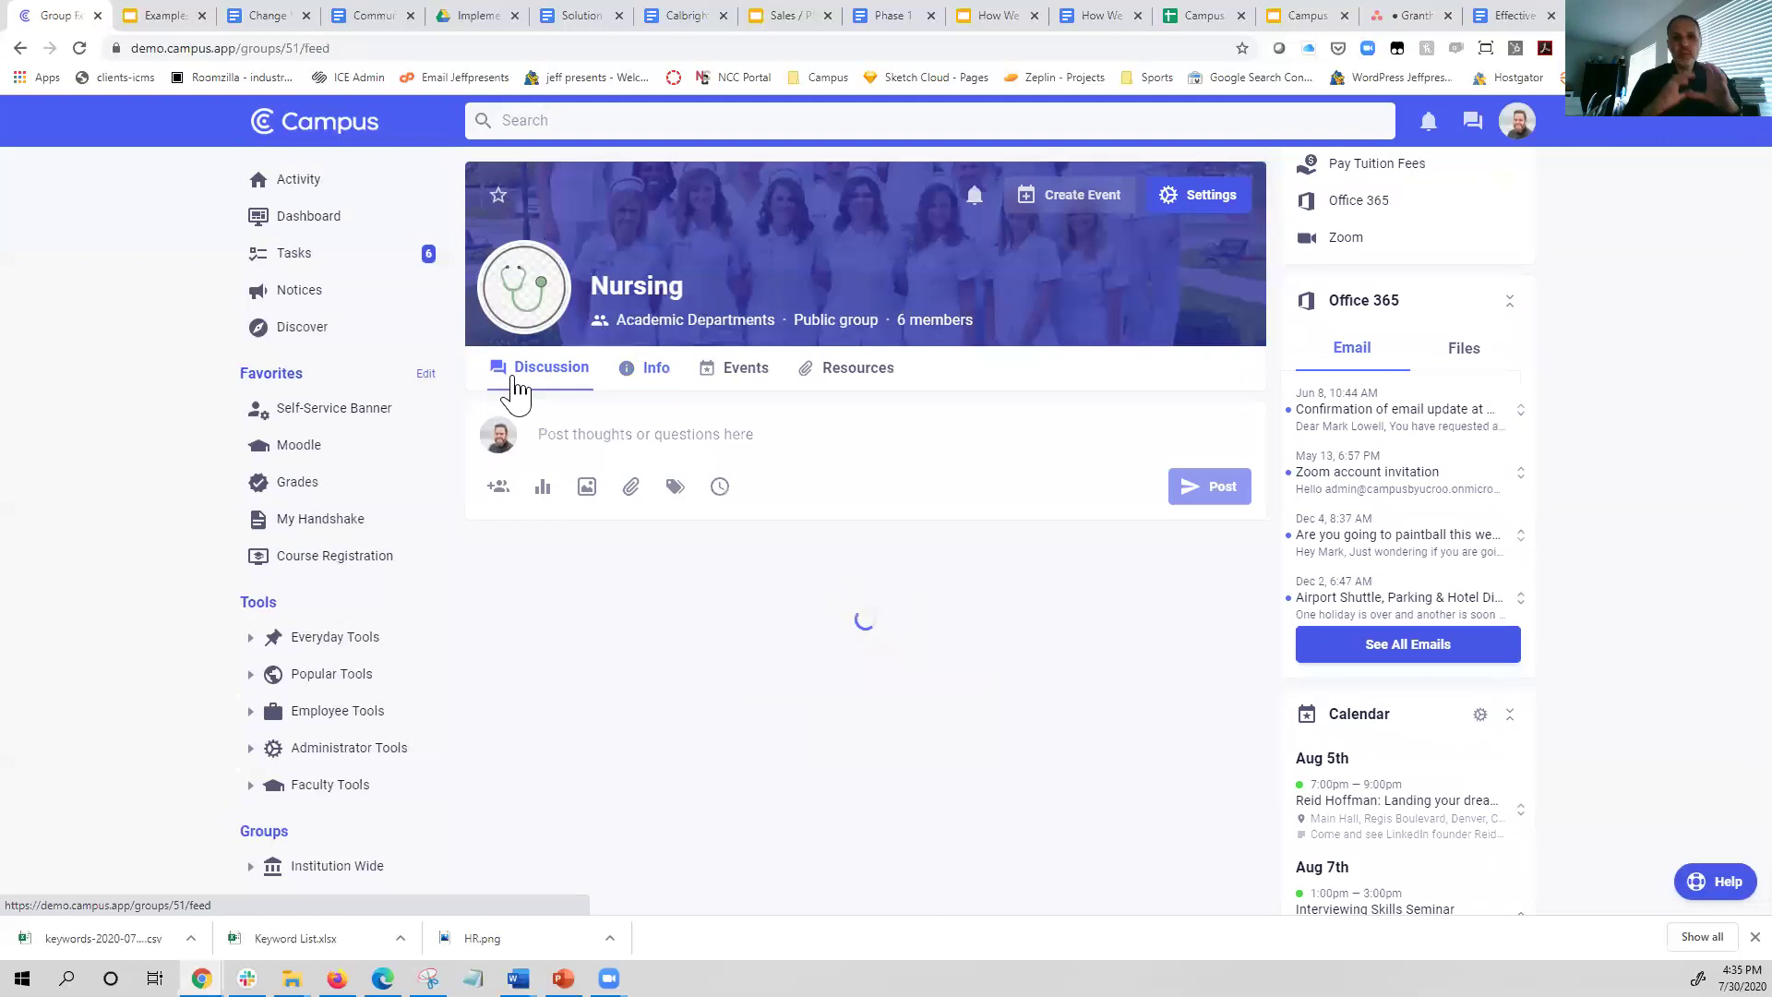